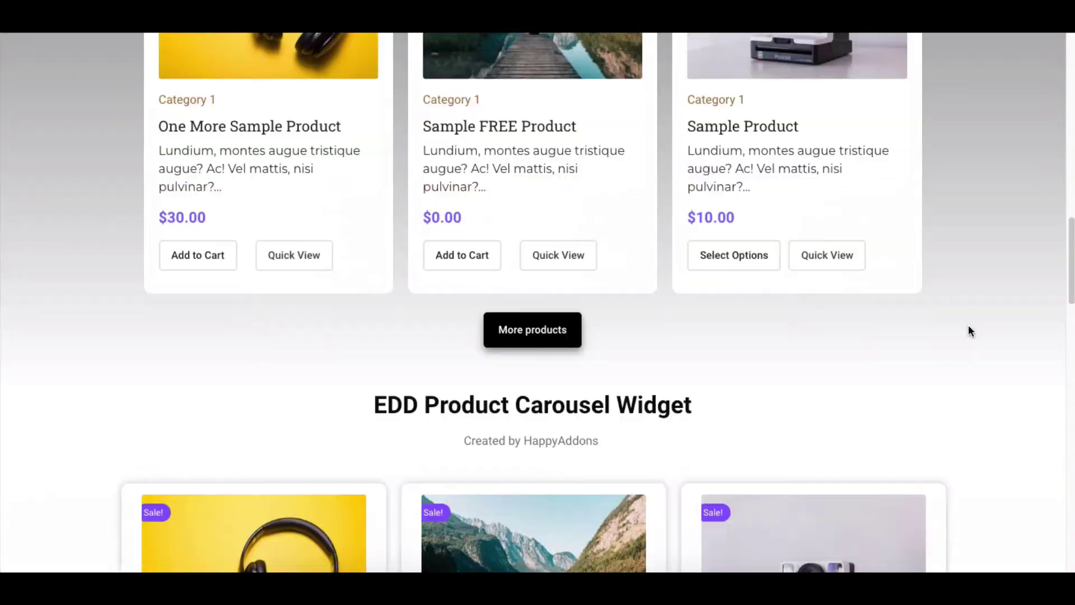
pyautogui.scroll(-2, 968, 327)
pyautogui.scroll(-4, 969, 327)
pyautogui.scroll(-3, 968, 327)
pyautogui.scroll(-1, 969, 326)
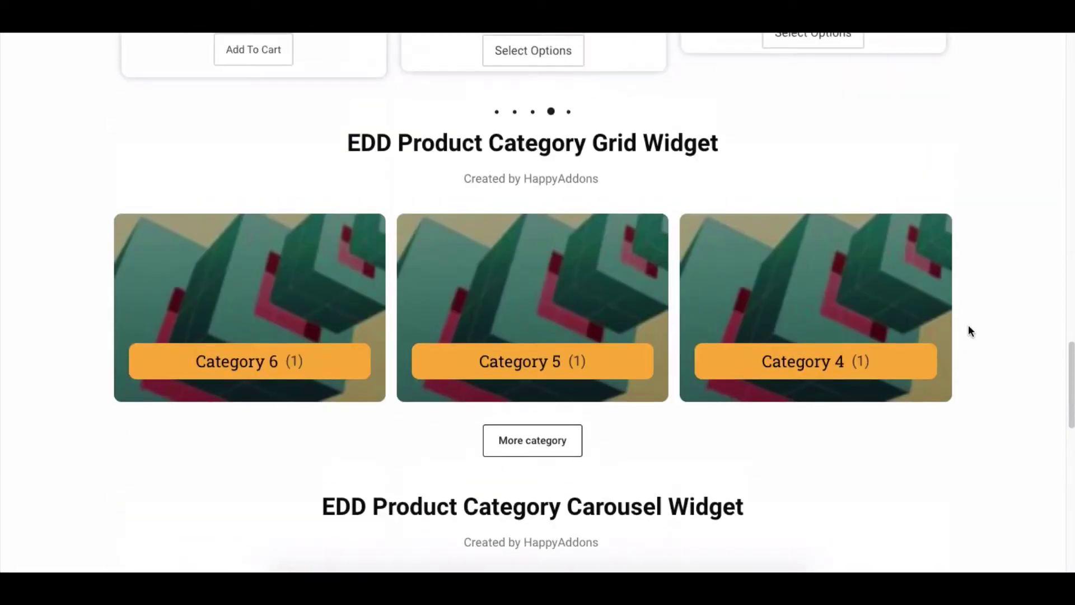
pyautogui.scroll(-1, 968, 330)
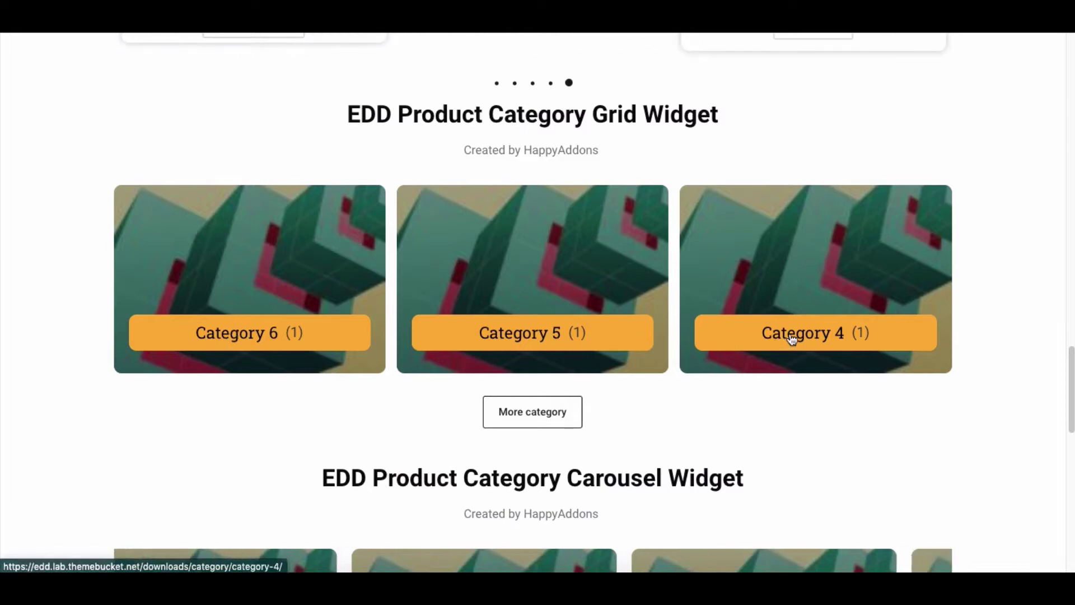
pyautogui.scroll(1, 799, 338)
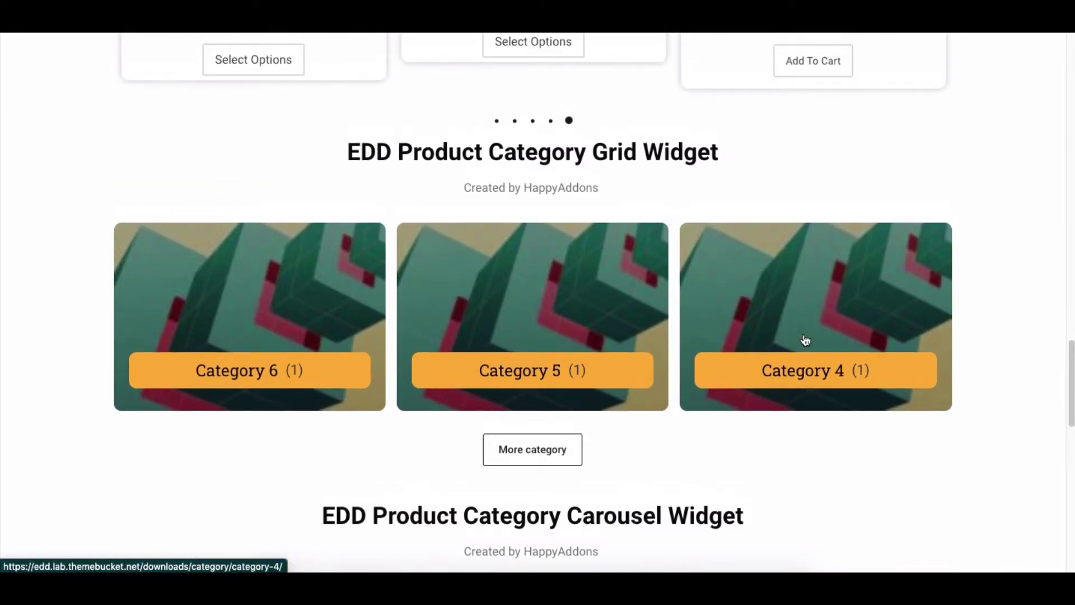
pyautogui.scroll(-5, 953, 326)
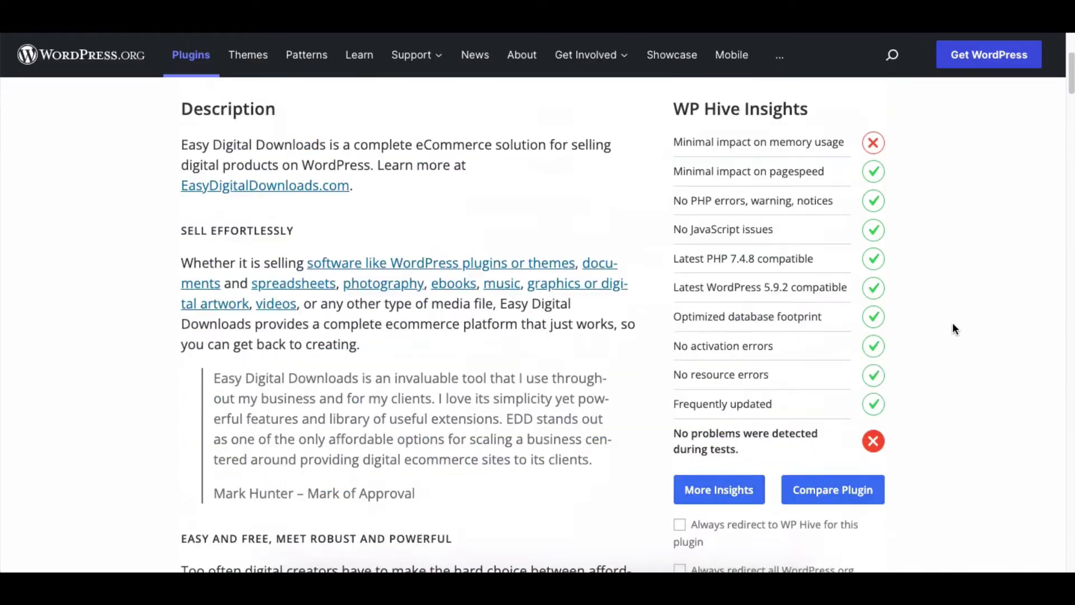
pyautogui.scroll(-5, 952, 327)
pyautogui.scroll(-5, 953, 324)
pyautogui.scroll(-5, 953, 324)
pyautogui.scroll(-5, 953, 324)
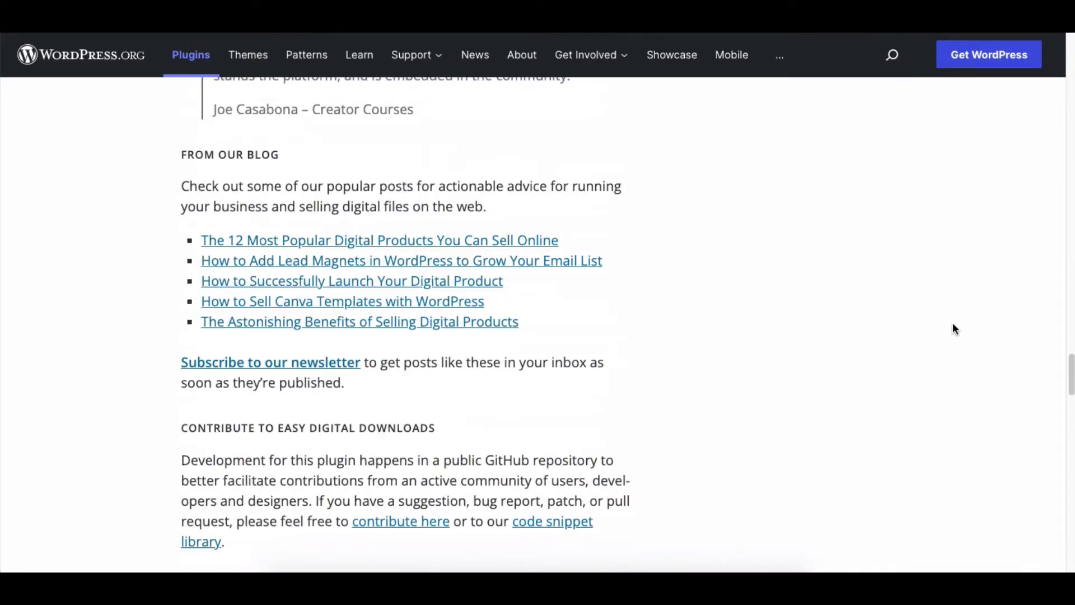
pyautogui.scroll(-5, 953, 323)
pyautogui.scroll(5, 953, 328)
pyautogui.scroll(5, 952, 328)
pyautogui.scroll(5, 953, 327)
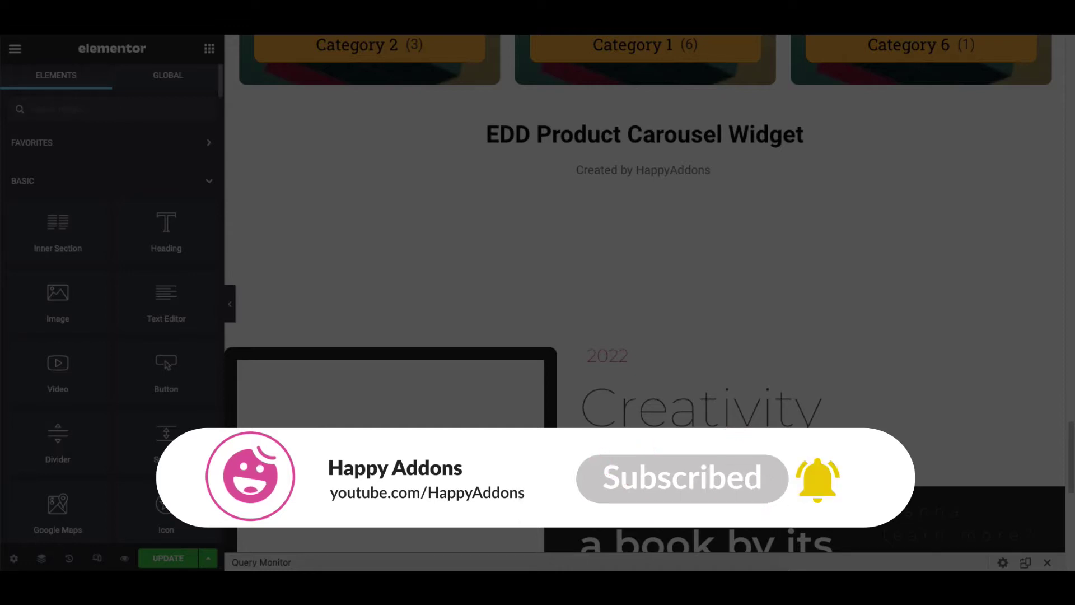
pyautogui.write('edd')
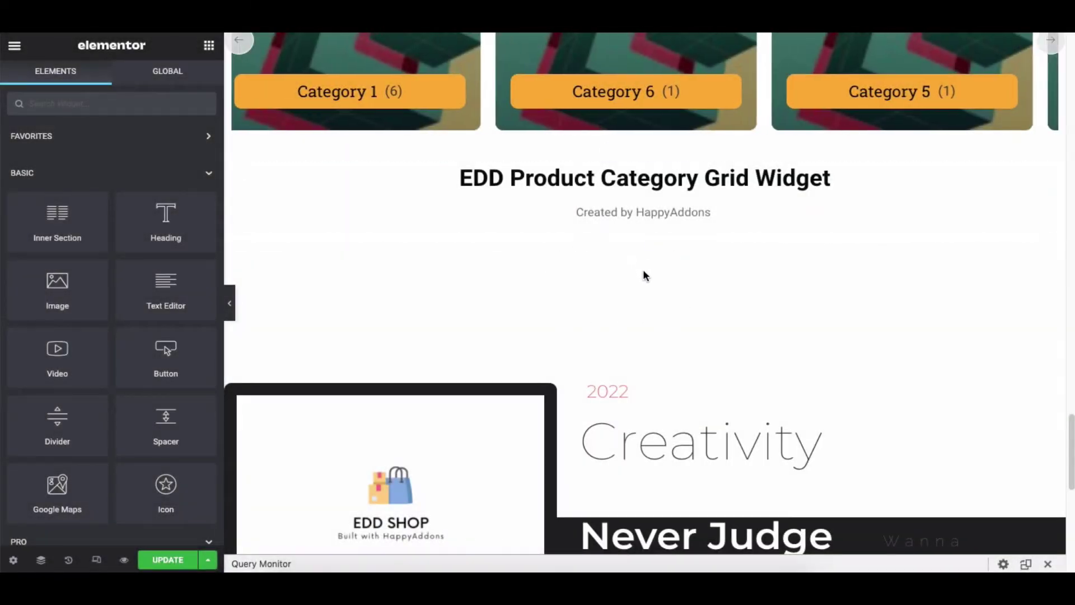
# - Search the widget library for EDD and drag the EDD Category Grid widget below the heading
pyautogui.click(88, 104)
pyautogui.write('EDD')
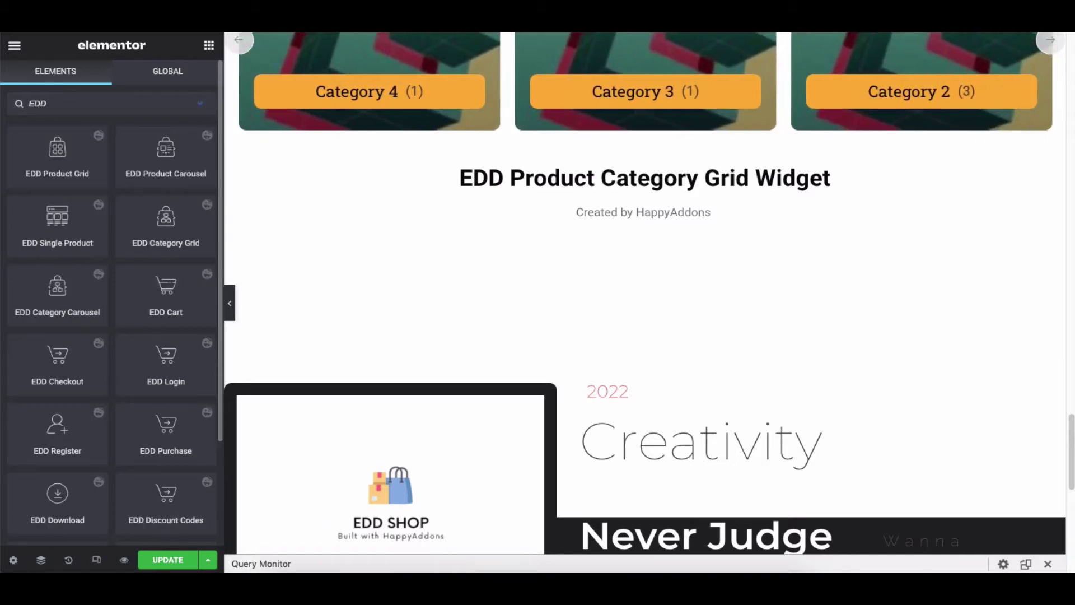
pyautogui.moveTo(166, 226); pyautogui.dragTo(607, 226)
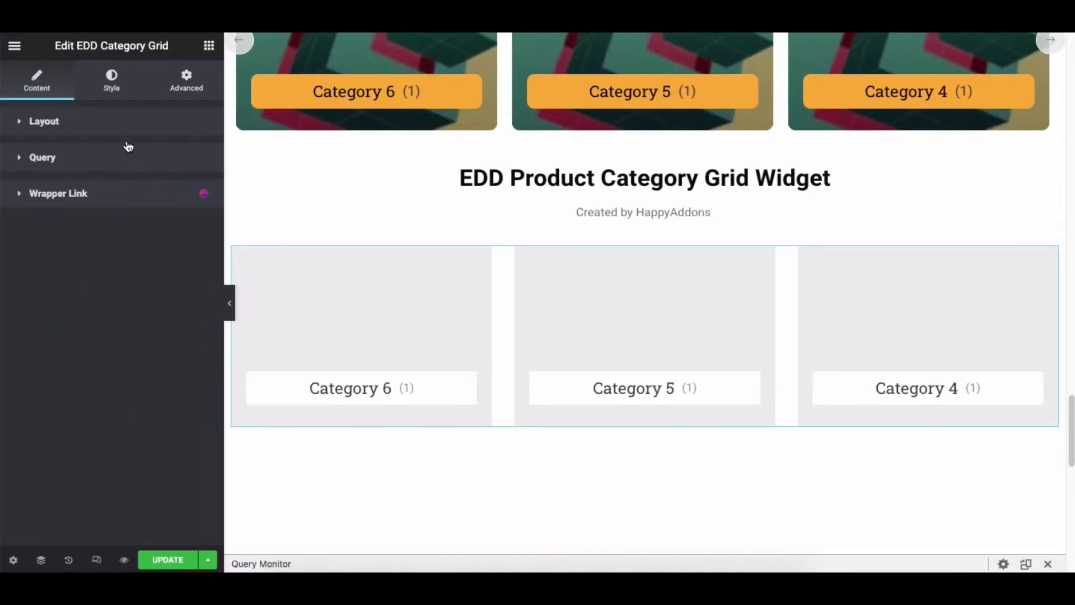
pyautogui.click(122, 130)
pyautogui.click(127, 333)
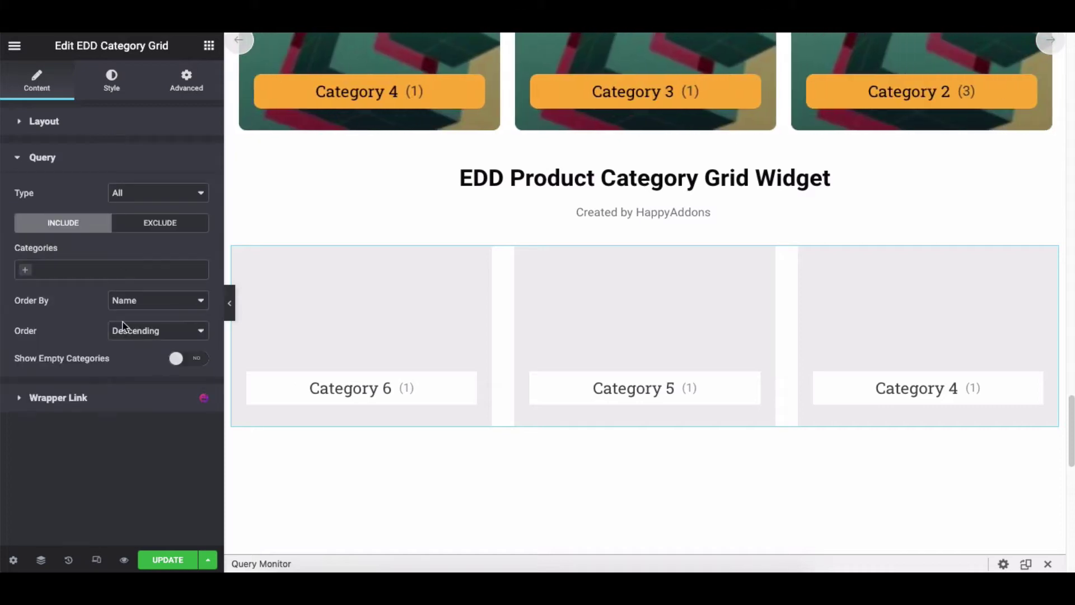
pyautogui.click(128, 157)
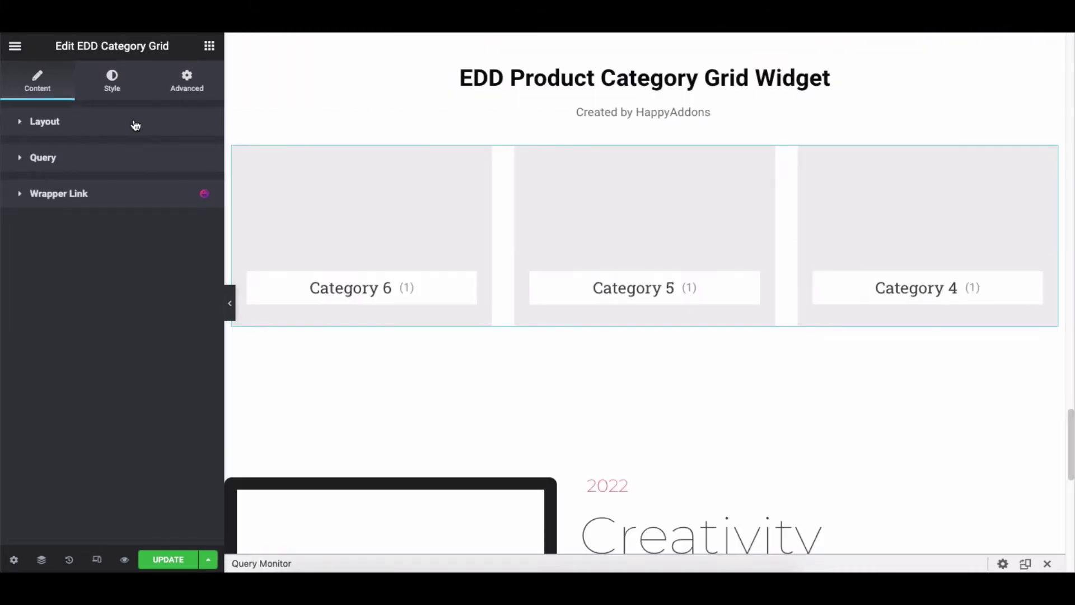
pyautogui.click(132, 126)
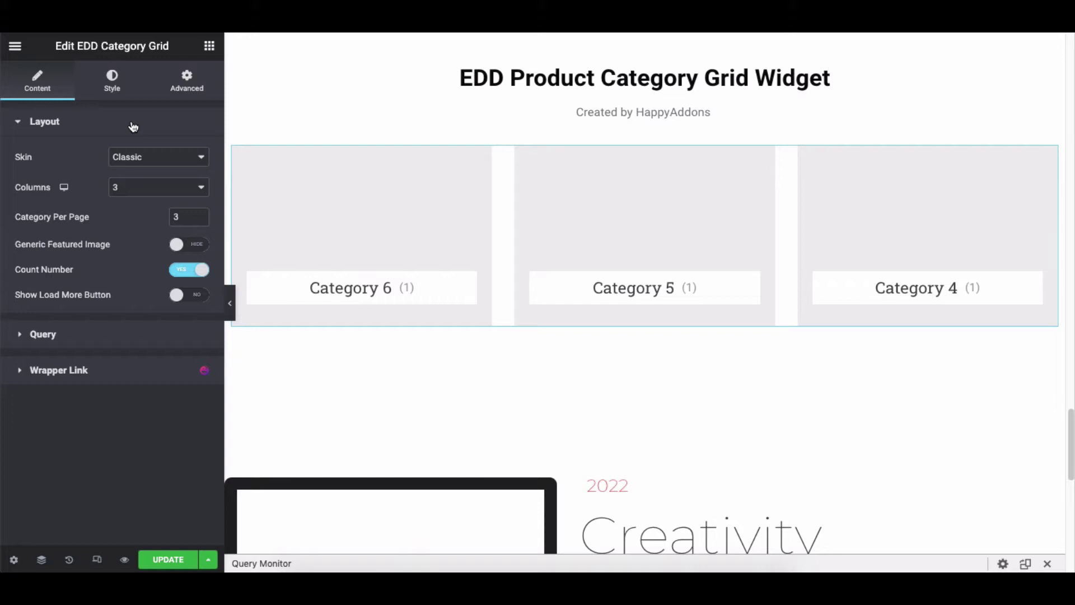
pyautogui.click(138, 162)
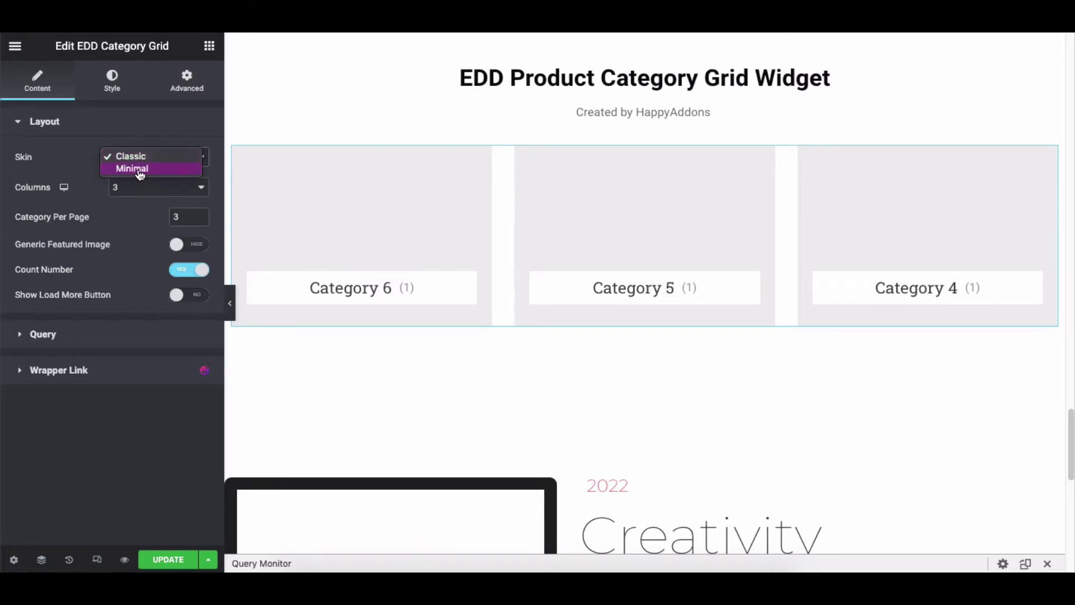
pyautogui.click(140, 172)
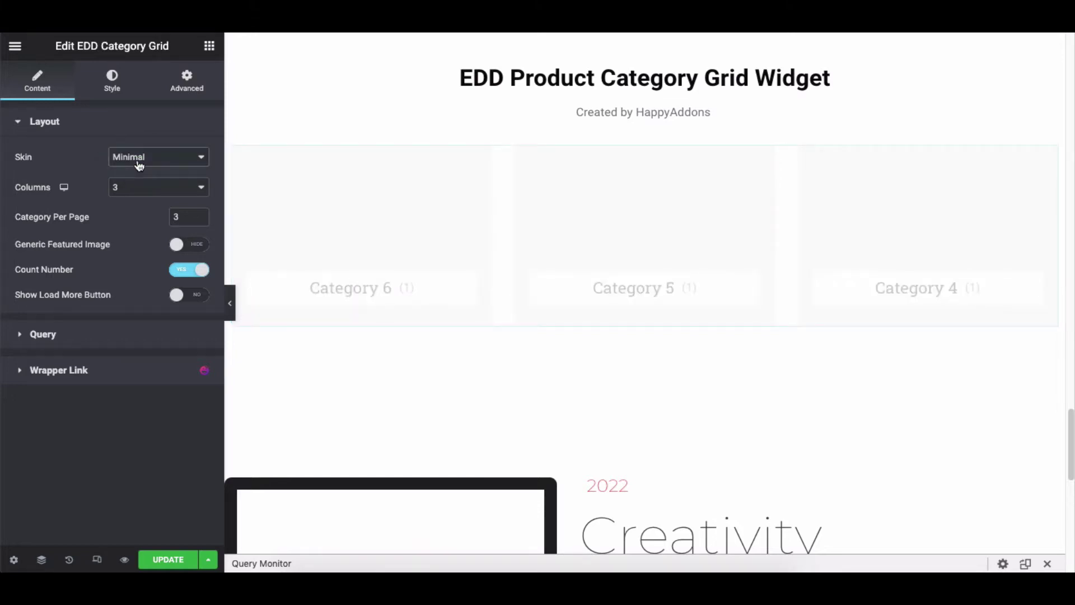
pyautogui.click(155, 156)
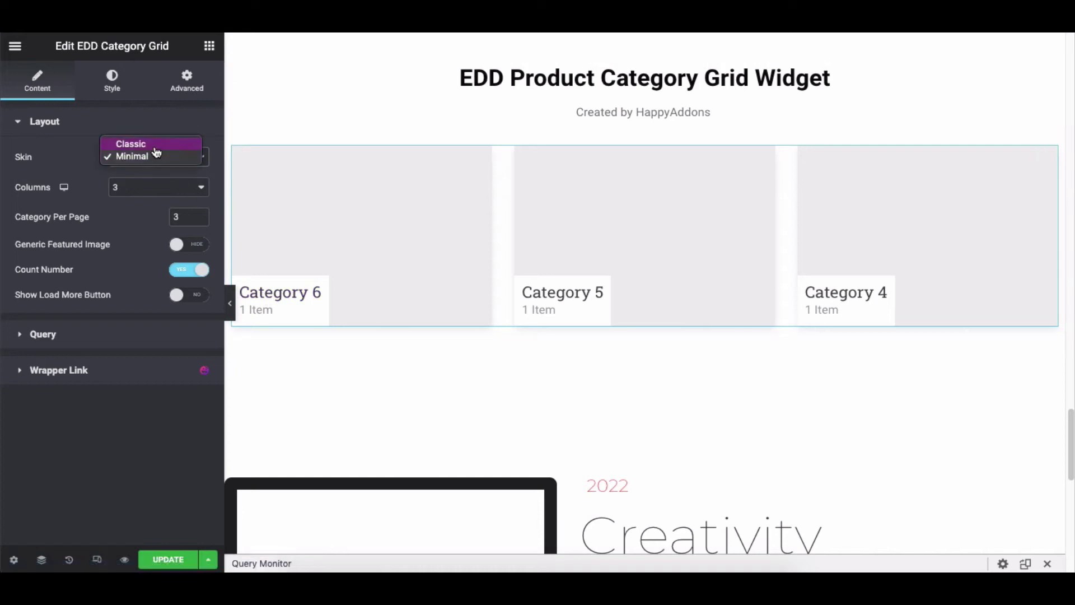
pyautogui.click(146, 187)
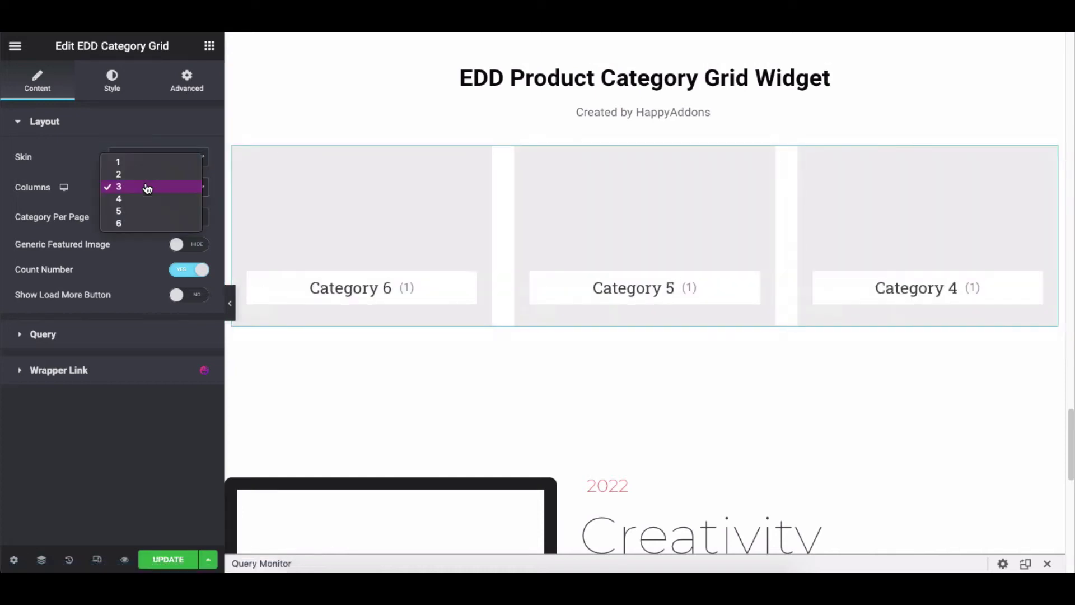
pyautogui.click(142, 199)
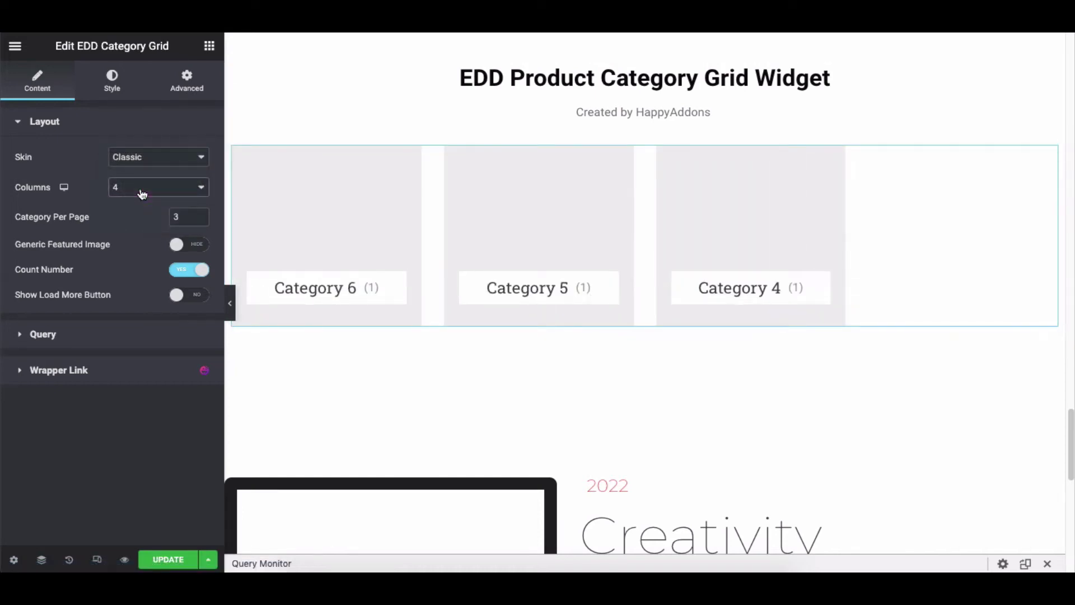
pyautogui.click(141, 194)
pyautogui.click(136, 212)
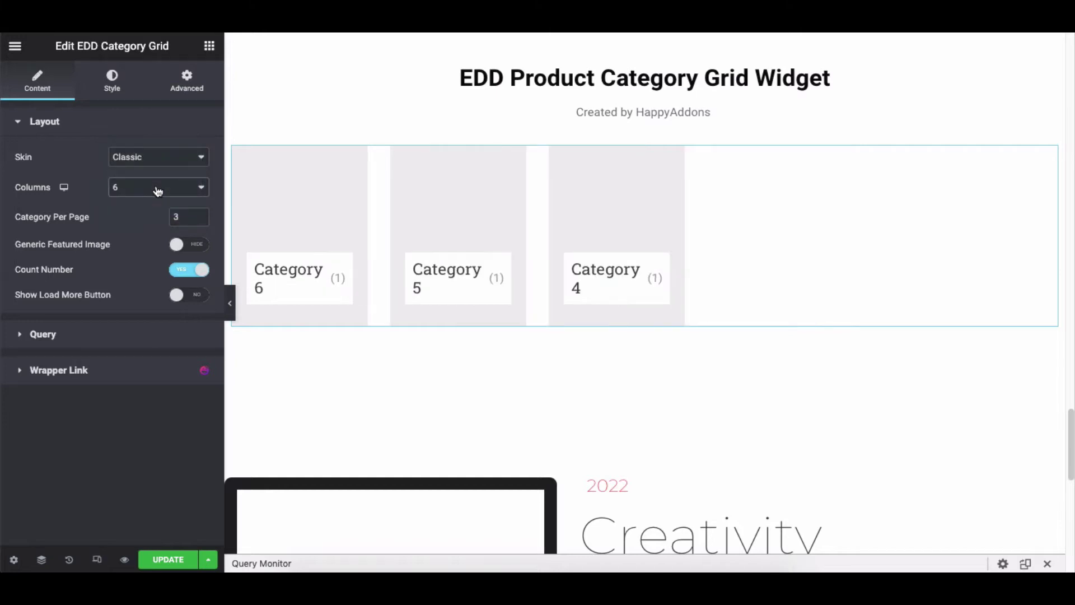
pyautogui.click(144, 189)
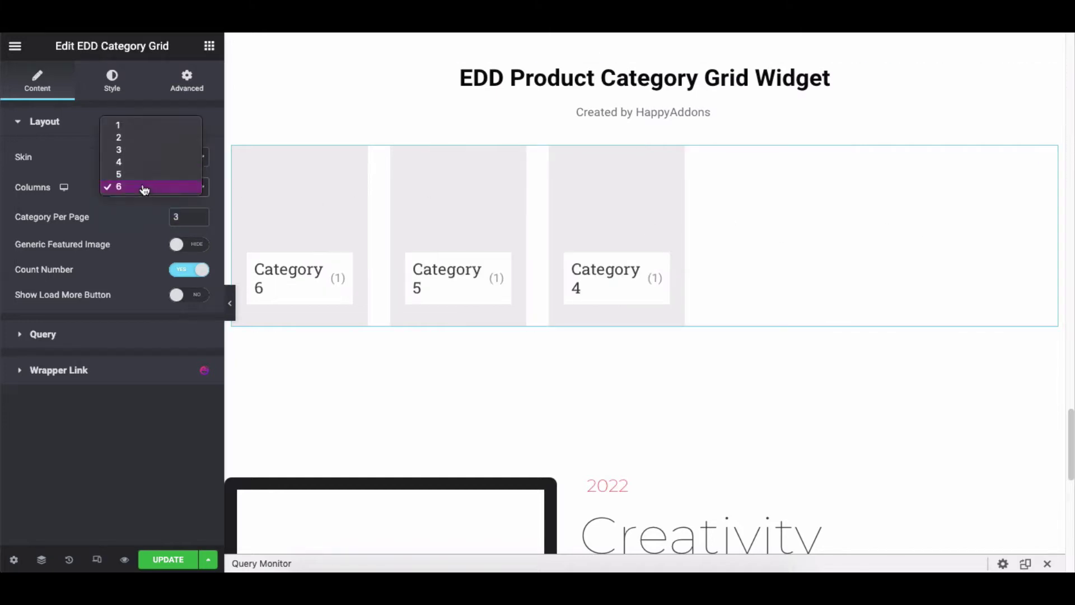
pyautogui.click(140, 155)
pyautogui.click(199, 214)
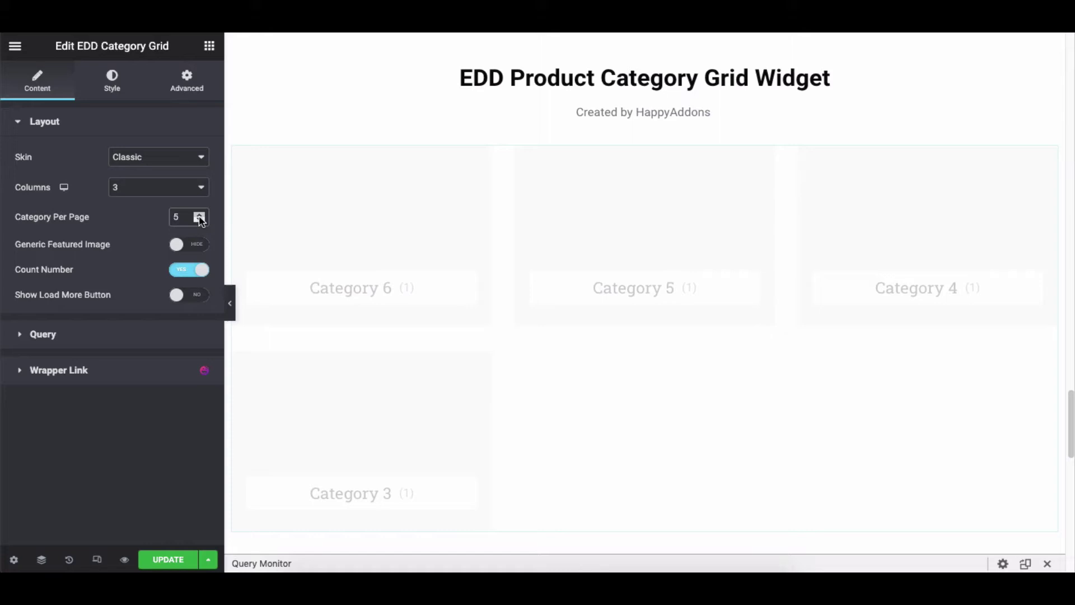
pyautogui.click(200, 214)
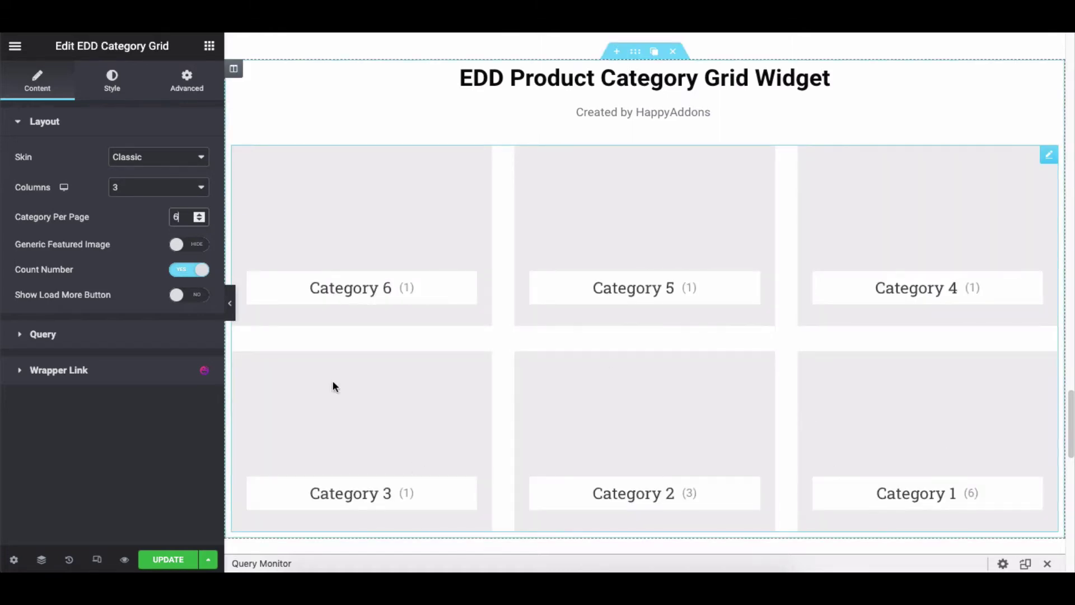
pyautogui.press('BackSpace')
pyautogui.write('3')
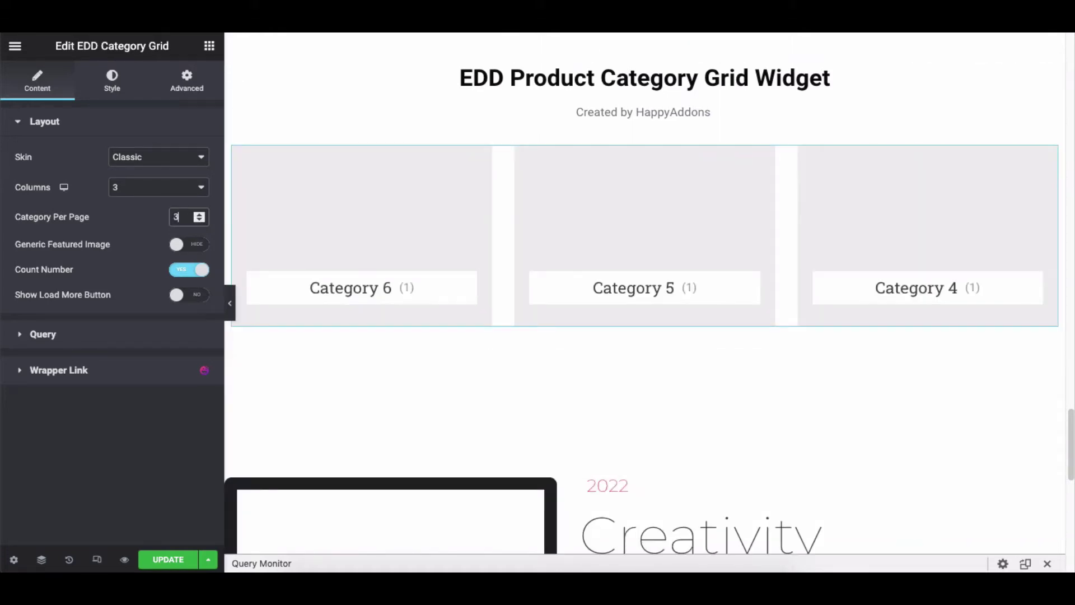
# - Use the cube illustration from the media library as the generic featured image at Full size
pyautogui.click(178, 245)
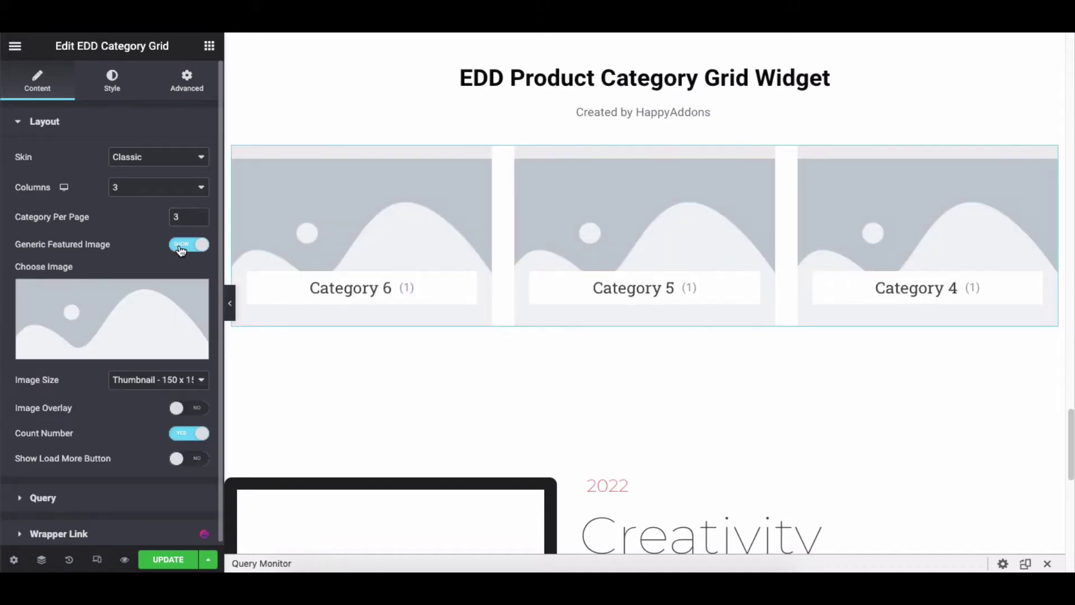
pyautogui.click(136, 304)
pyautogui.click(336, 215)
pyautogui.click(1005, 528)
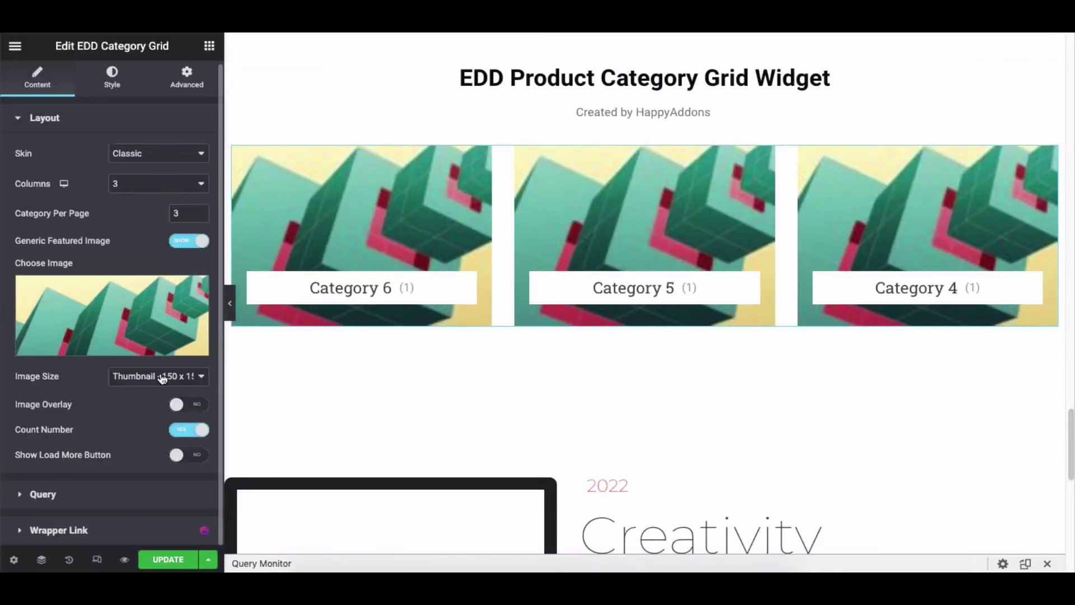
pyautogui.click(161, 376)
pyautogui.click(125, 448)
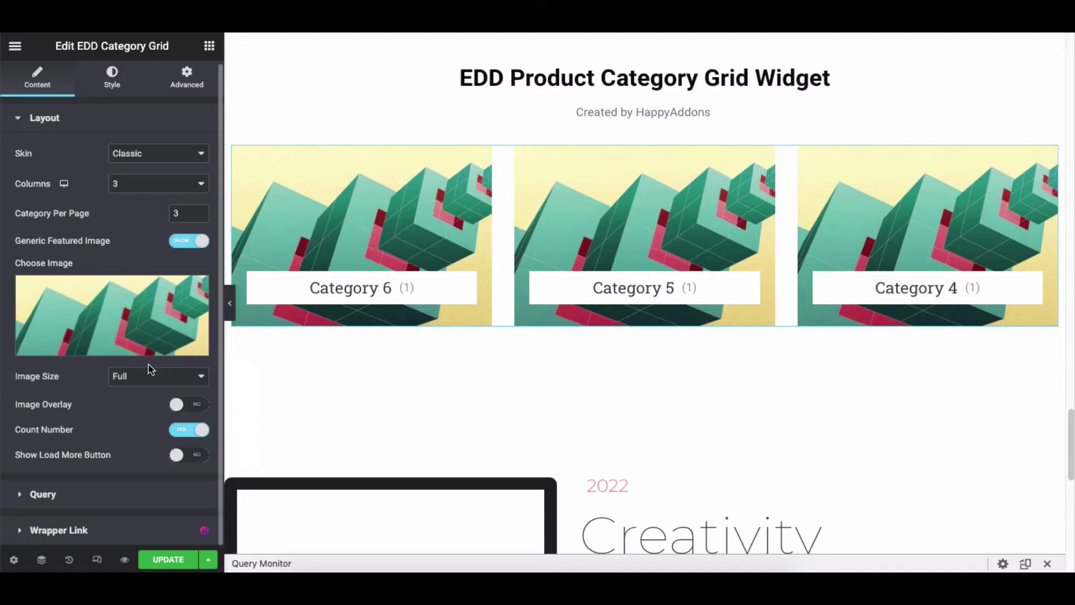
# - Try the image overlay and item-count toggles, keep counts shown, and enable Show Load More Button
pyautogui.click(182, 407)
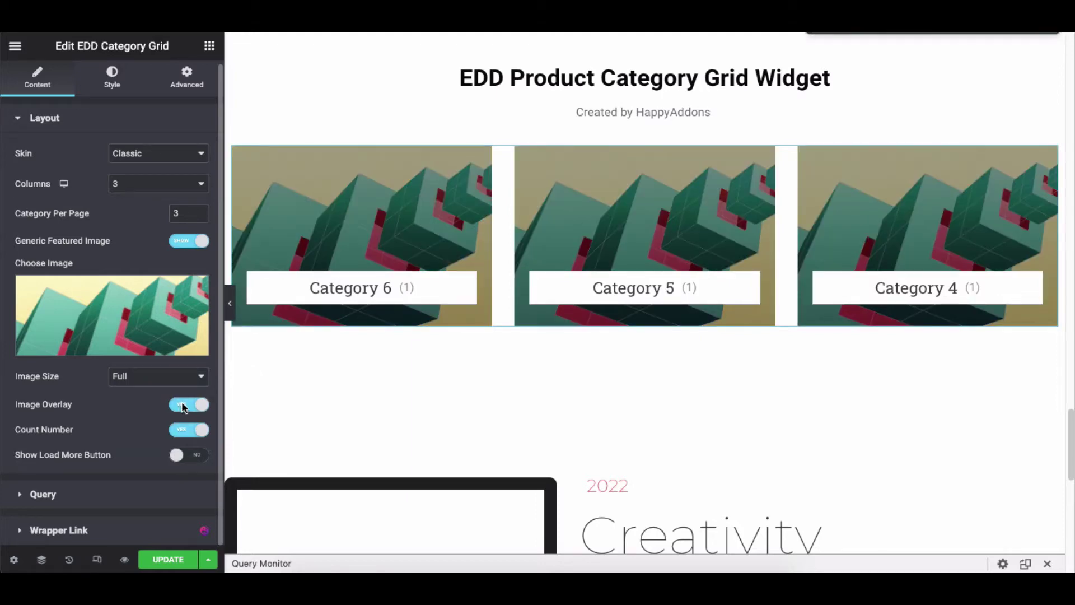
pyautogui.click(189, 404)
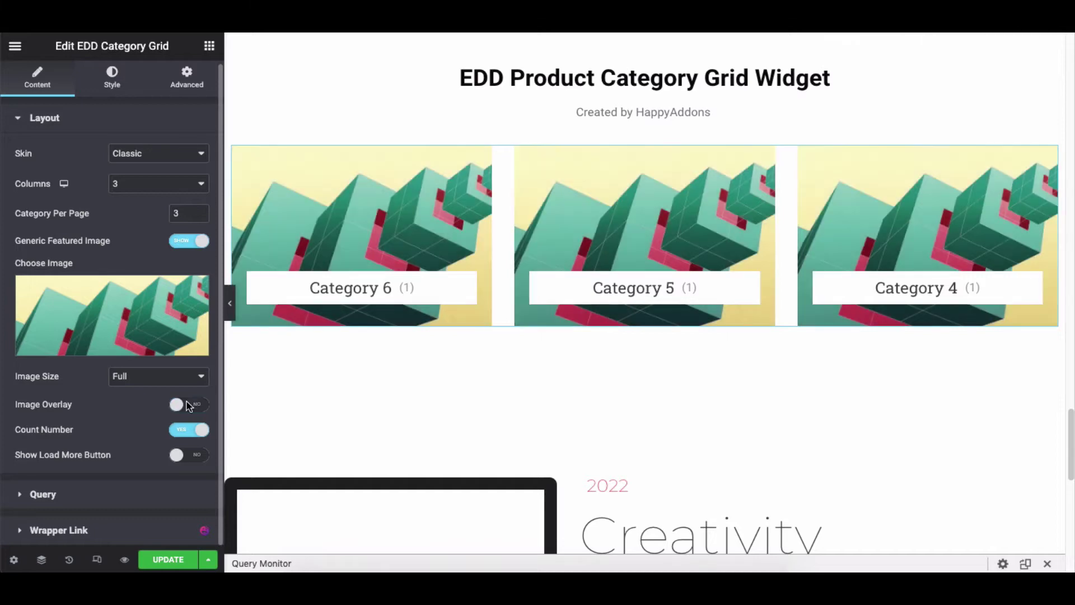
pyautogui.click(184, 432)
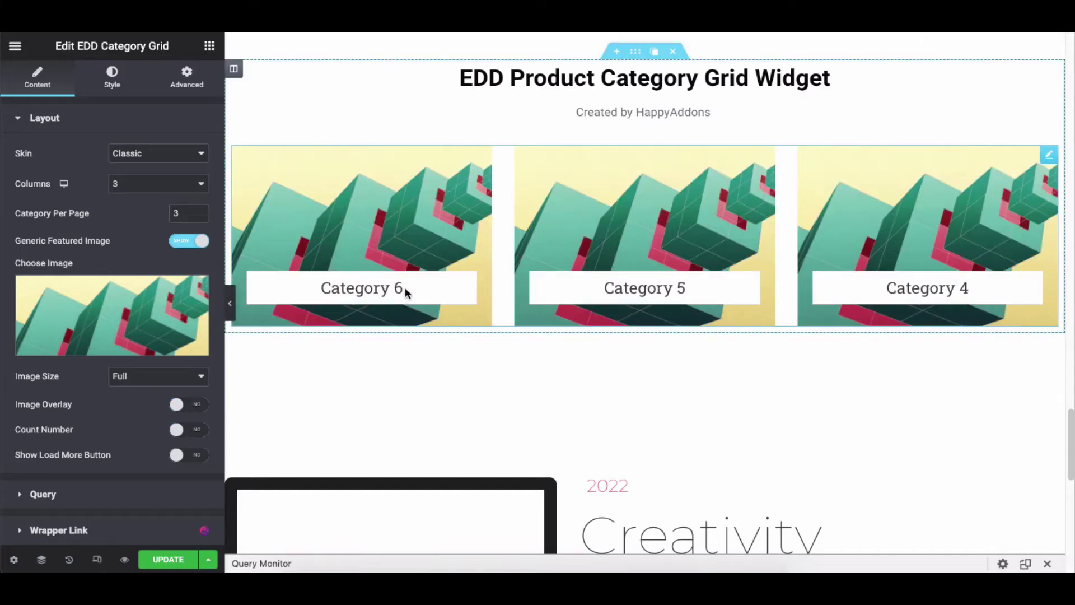
pyautogui.click(178, 431)
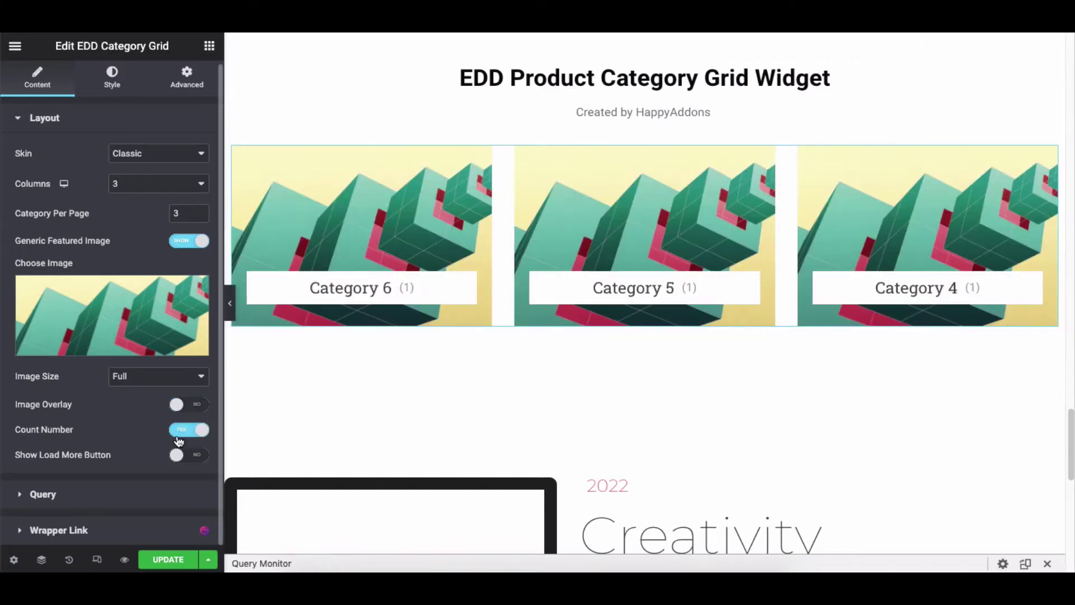
pyautogui.click(179, 456)
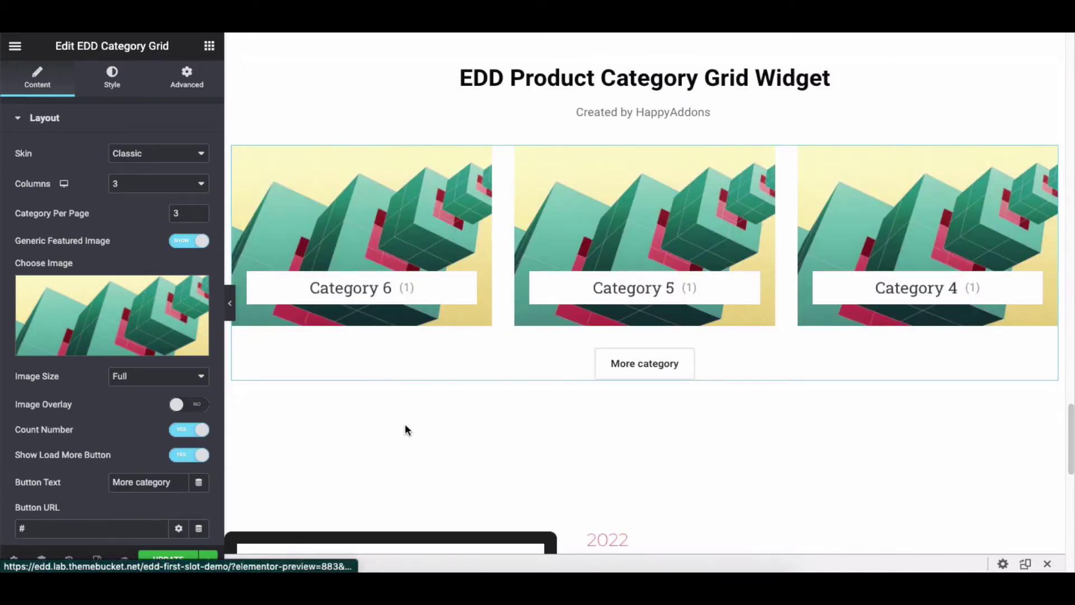
pyautogui.scroll(-1, 177, 480)
pyautogui.click(92, 449)
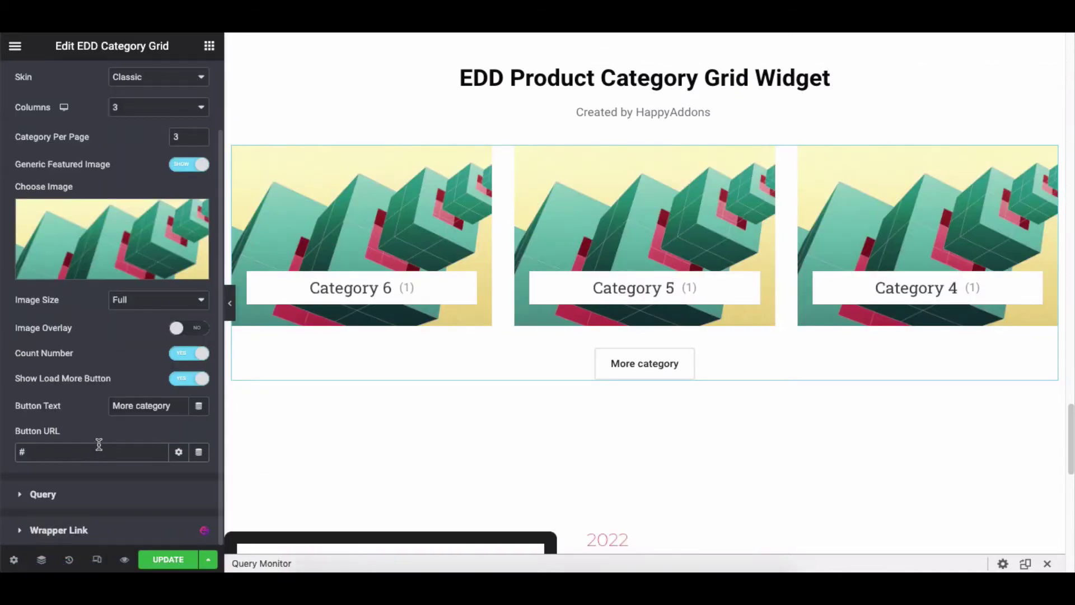
pyautogui.scroll(1, 98, 445)
# - Collapse Layout, expand the Query section and keep the Type showing all categories
pyautogui.click(145, 126)
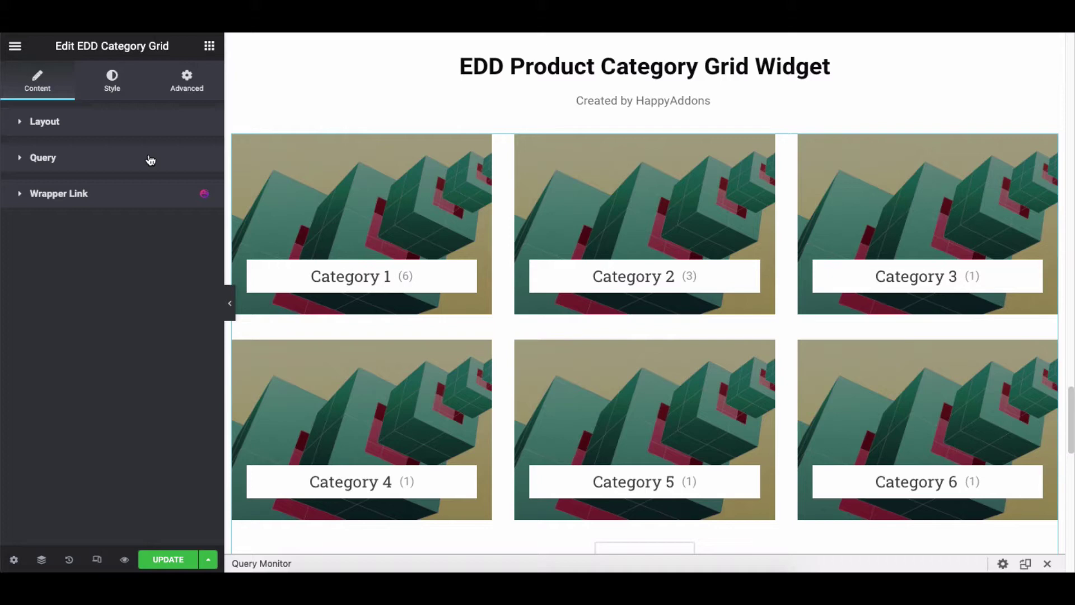
pyautogui.click(154, 160)
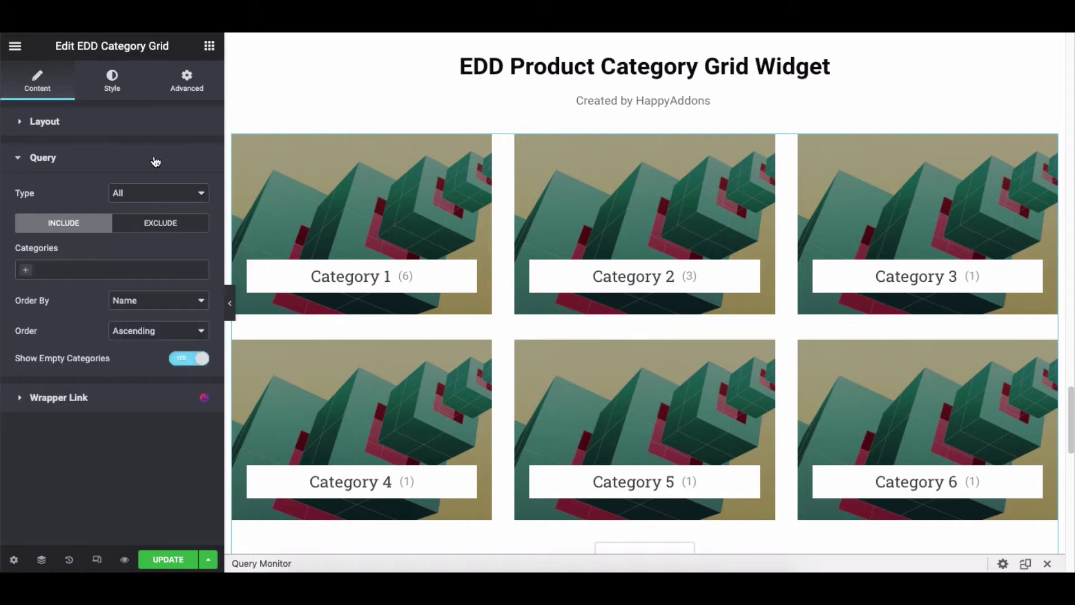
pyautogui.click(152, 198)
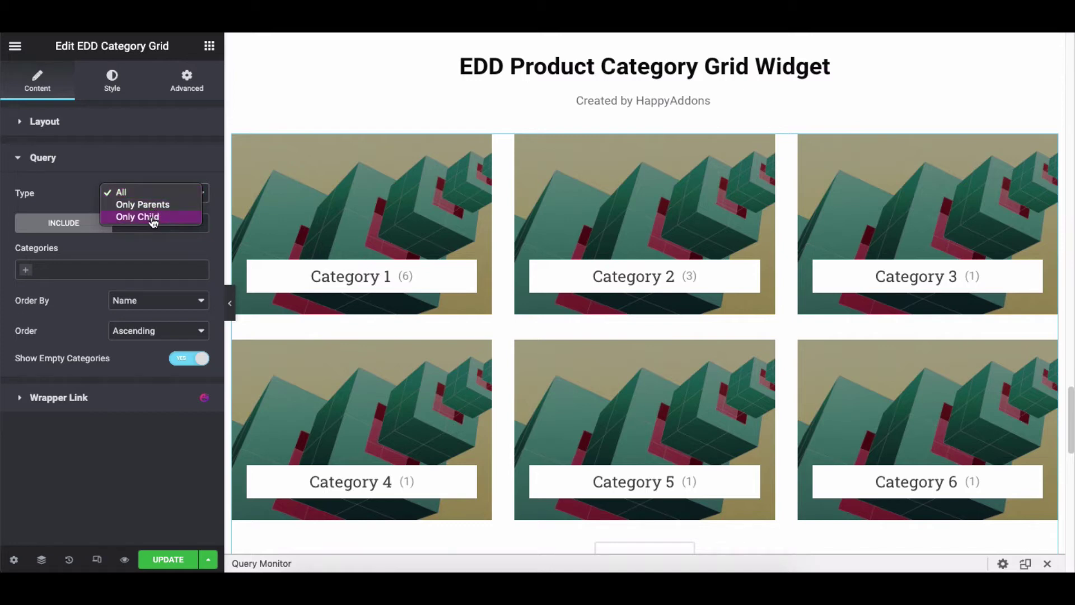
pyautogui.click(150, 194)
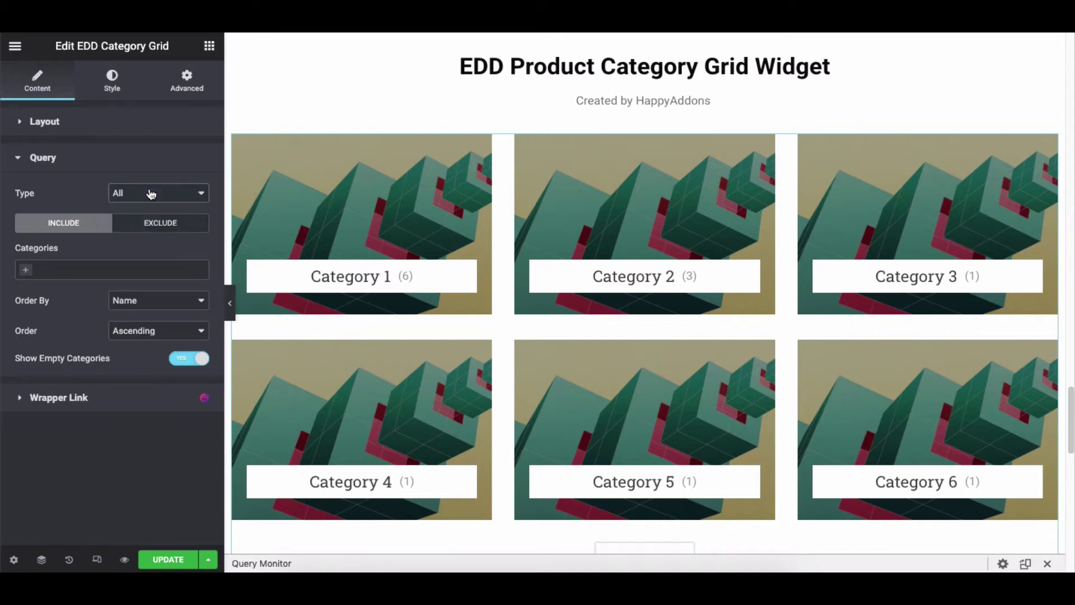
# - Include Categories 1, 4 and 6 in the grid, then clear the included list
pyautogui.click(155, 224)
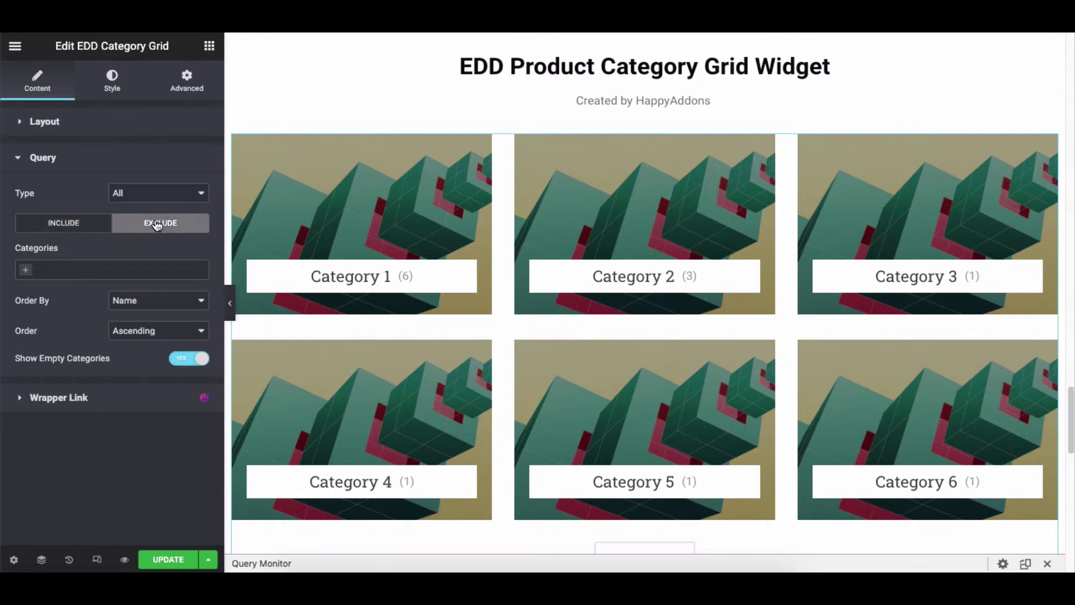
pyautogui.click(70, 229)
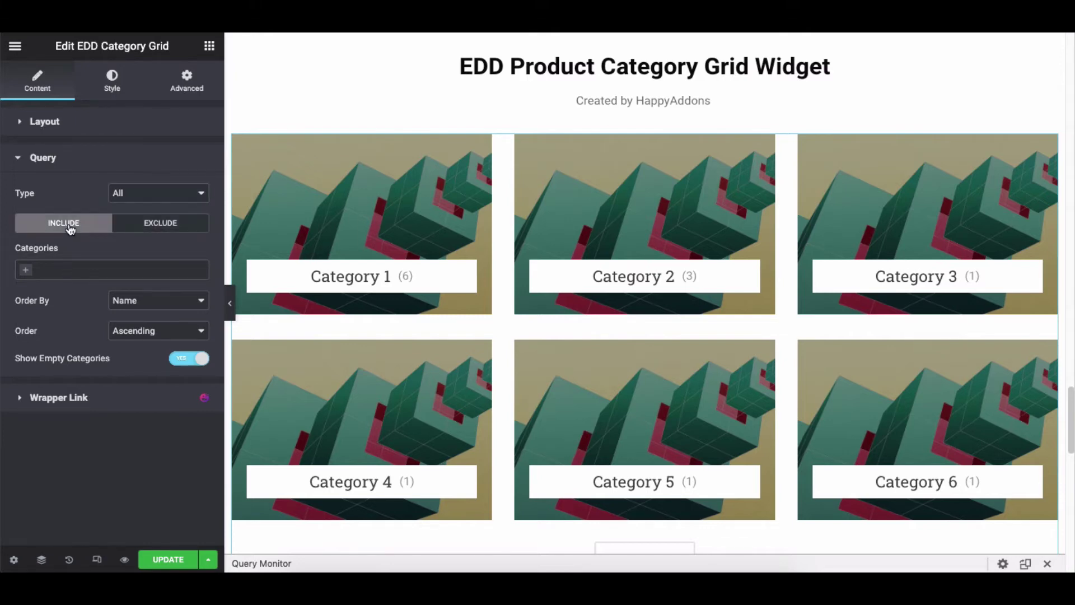
pyautogui.click(73, 271)
pyautogui.click(74, 289)
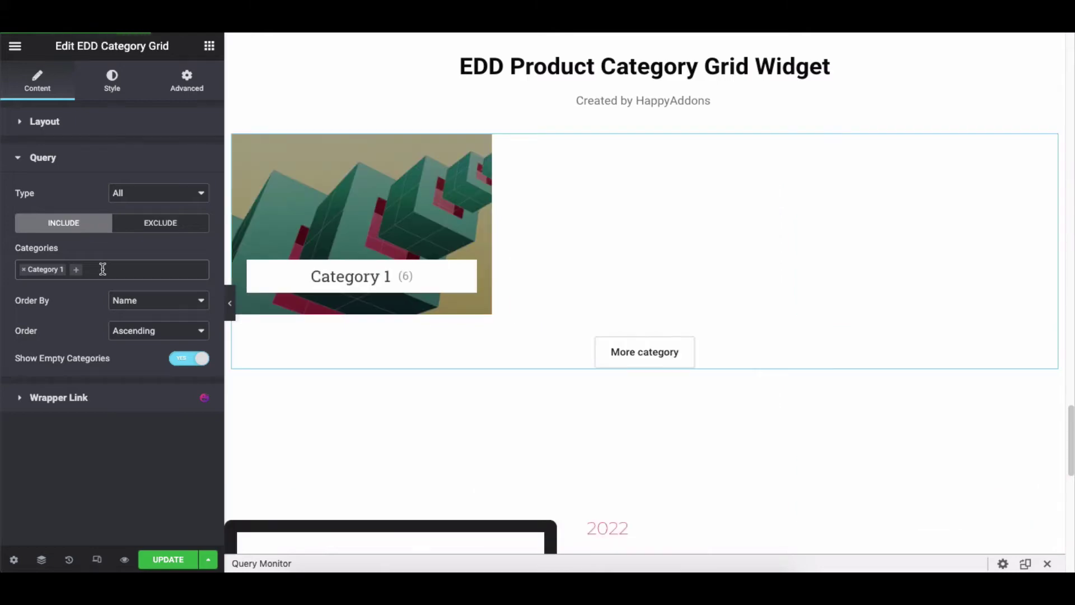
pyautogui.click(102, 269)
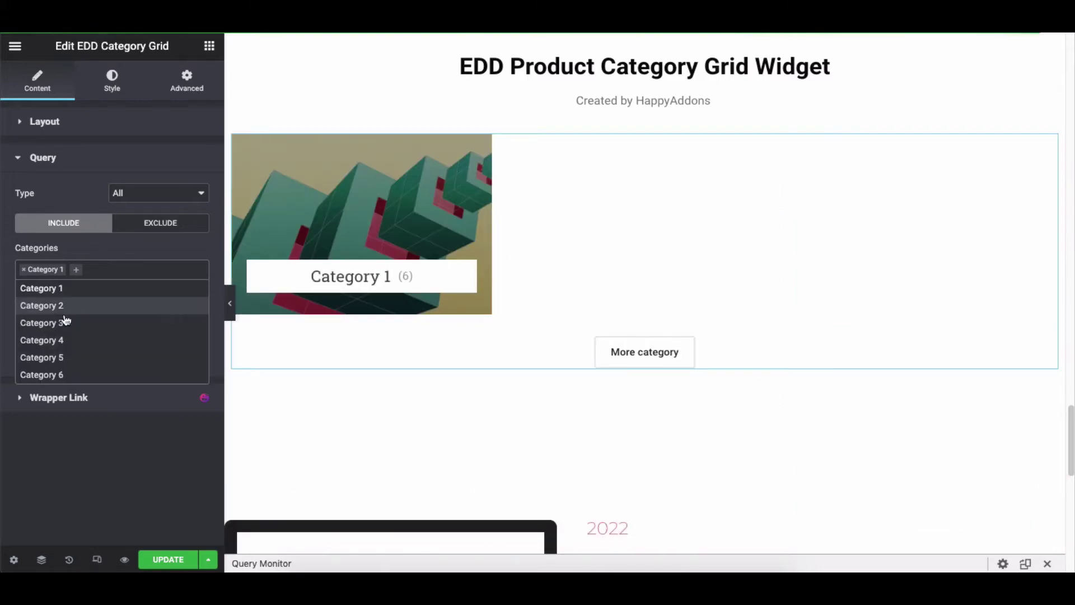
pyautogui.click(60, 340)
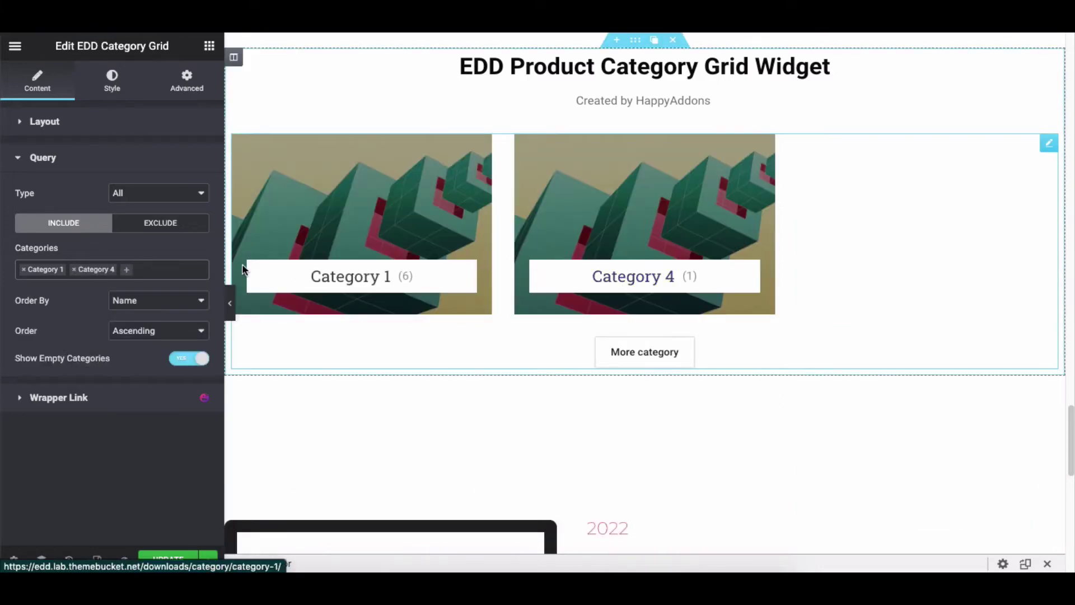
pyautogui.click(168, 269)
pyautogui.click(67, 372)
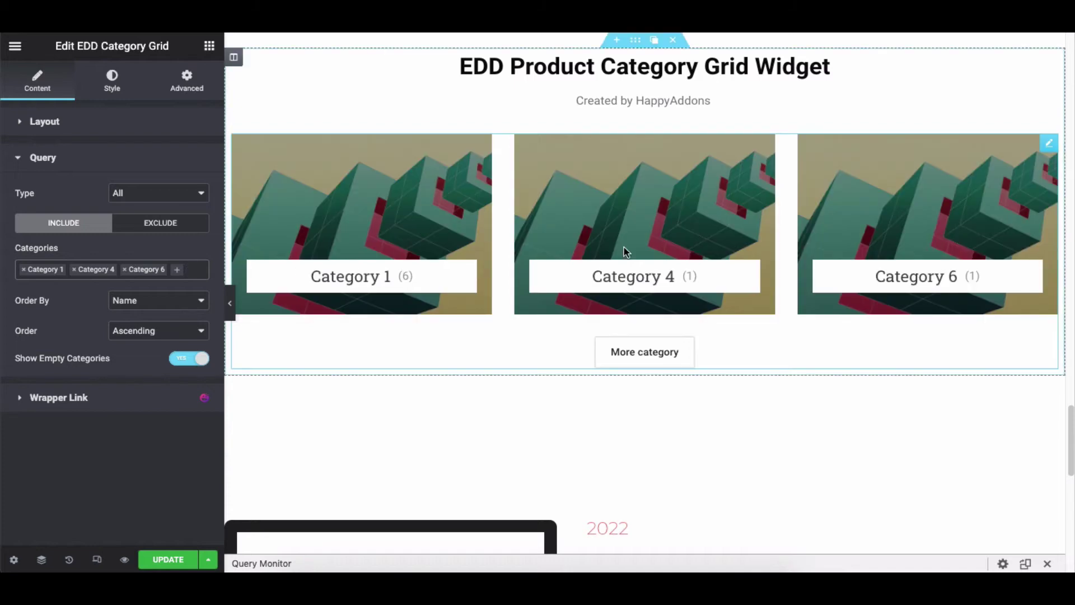
pyautogui.click(24, 269)
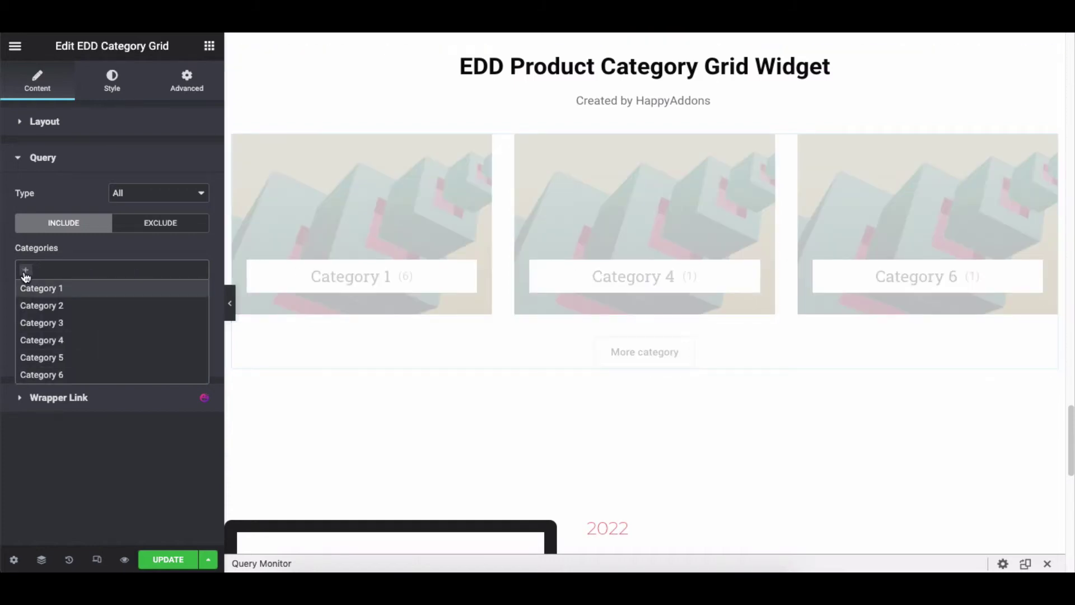
pyautogui.click(23, 269)
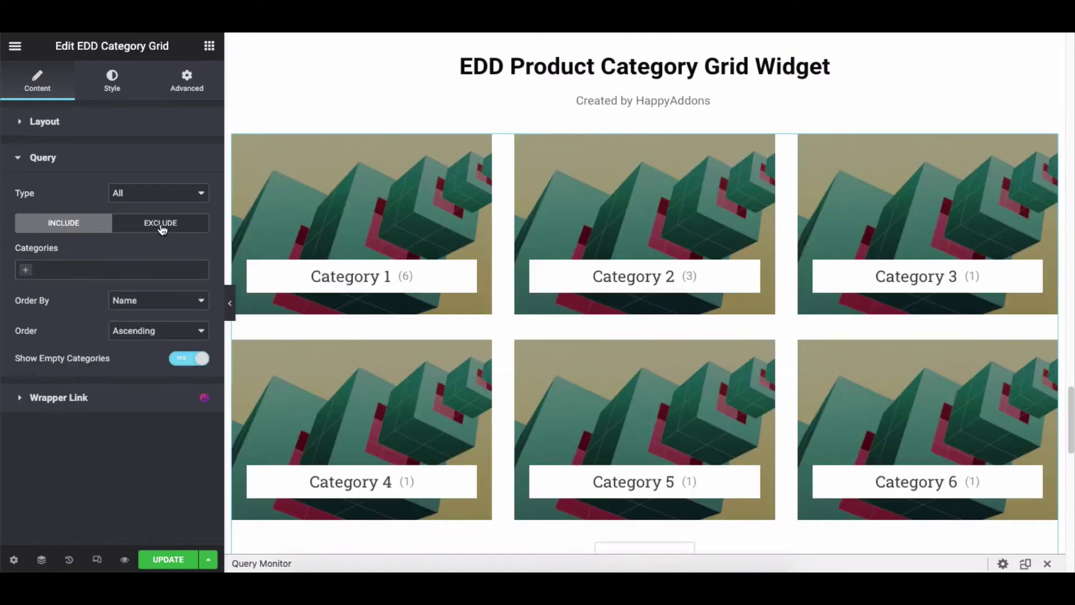
# - Exclude Categories 4 and 6 from the grid, then clear them and return to Include mode
pyautogui.click(160, 229)
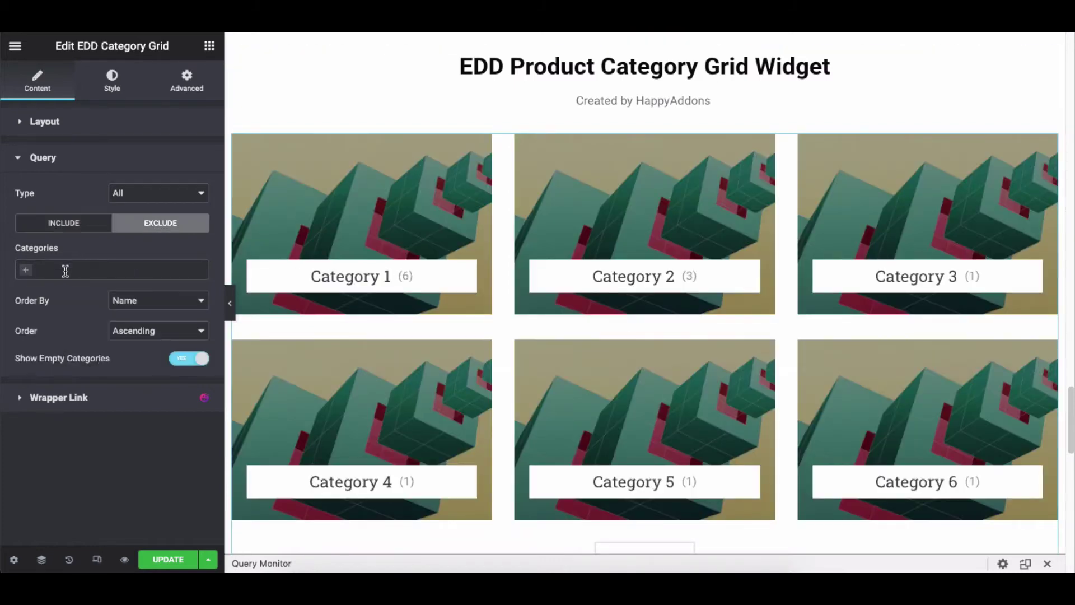
pyautogui.click(66, 271)
pyautogui.click(54, 341)
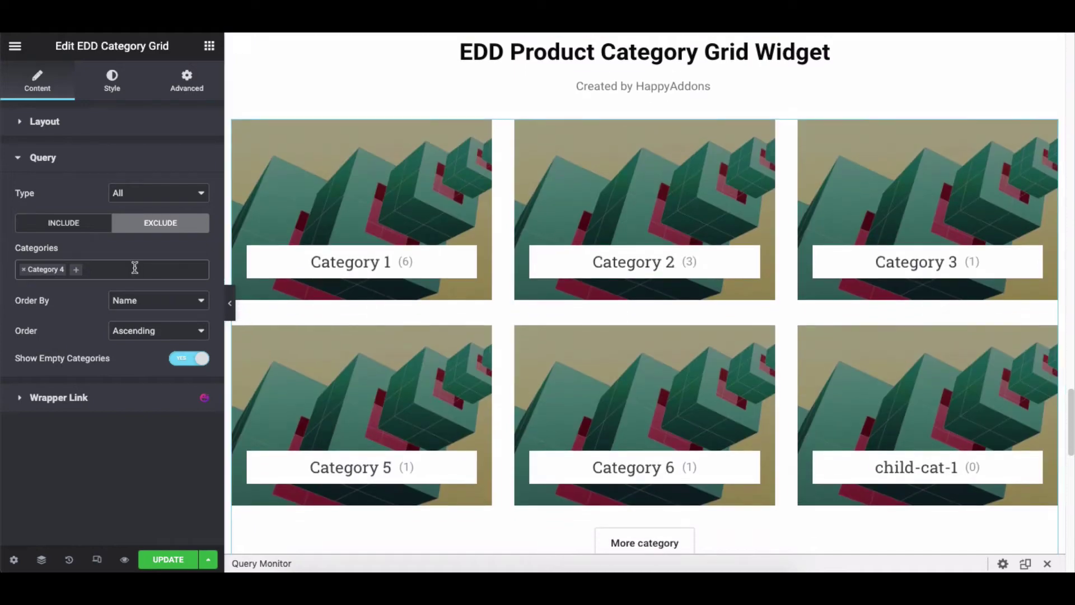
pyautogui.click(132, 269)
pyautogui.click(75, 375)
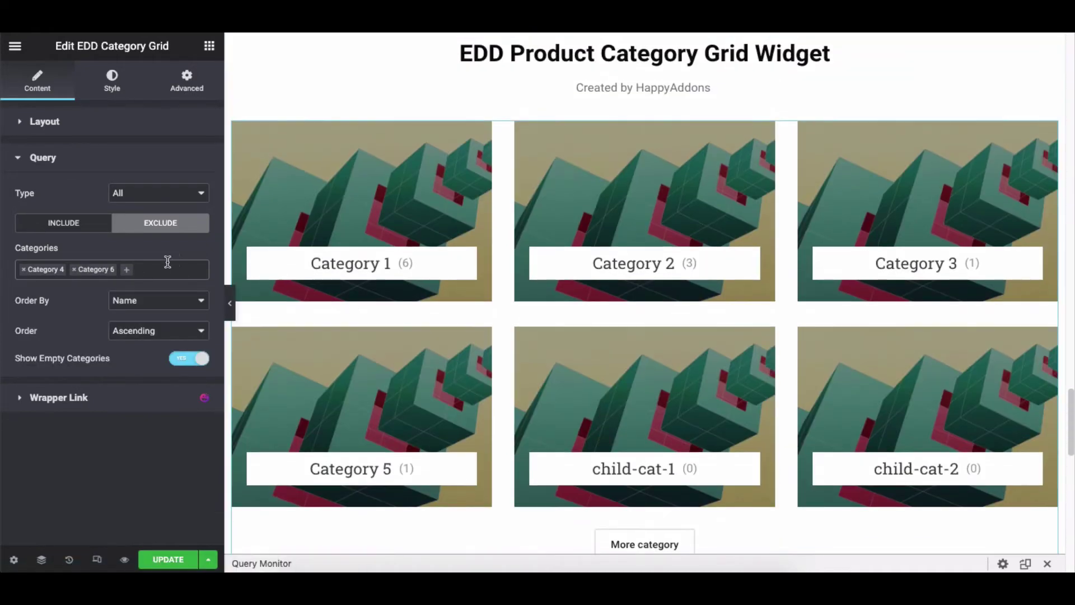
pyautogui.click(164, 269)
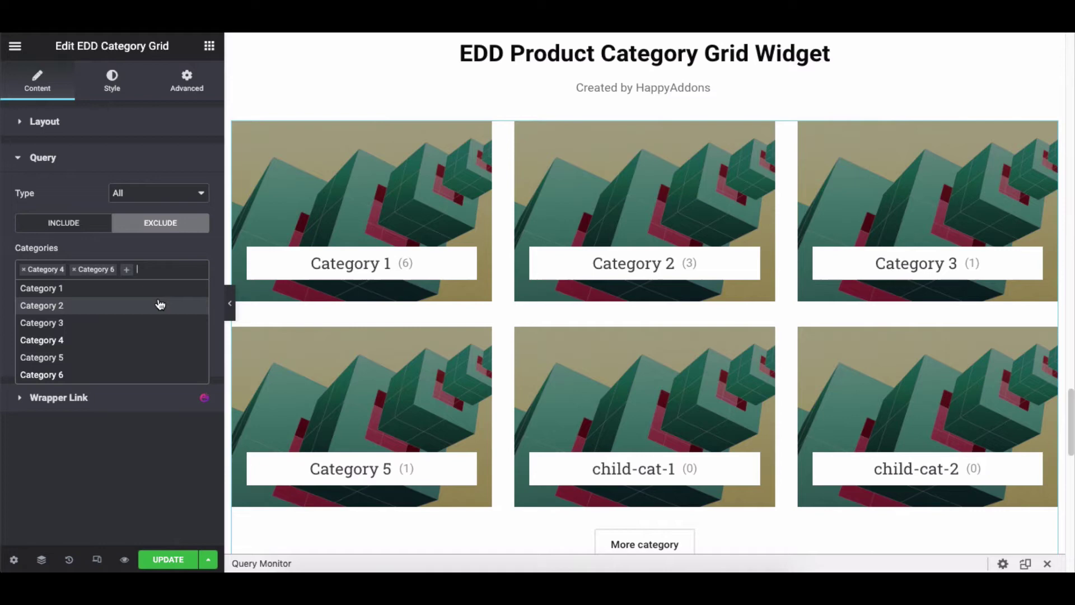
pyautogui.click(155, 252)
pyautogui.click(73, 270)
pyautogui.click(23, 270)
pyautogui.click(77, 253)
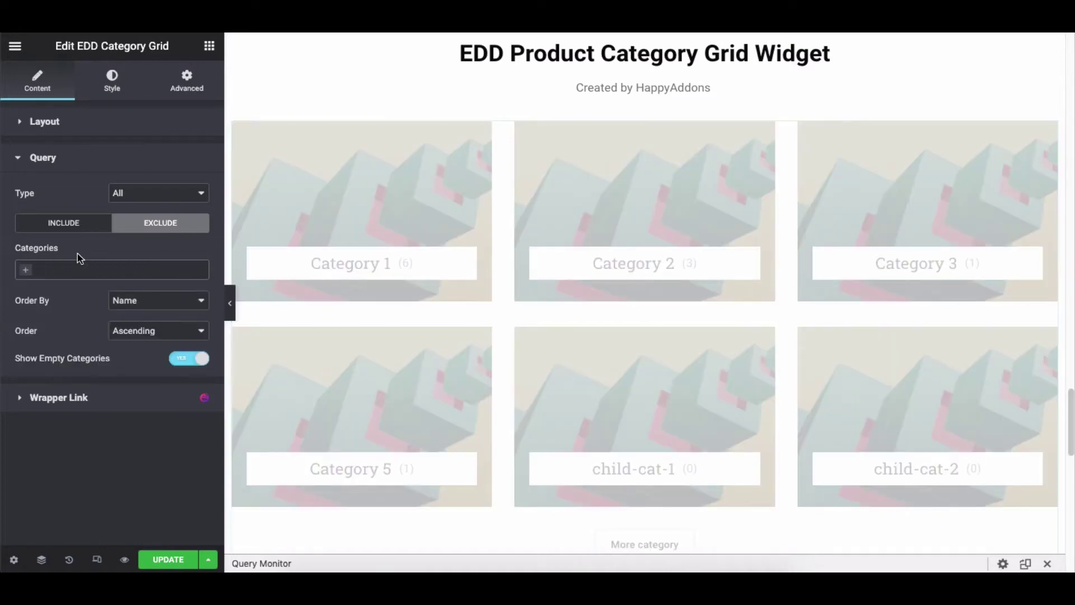
# - Try Order By count and slug, settle on Name ascending and turn Show Empty Categories off
pyautogui.click(63, 223)
pyautogui.click(139, 300)
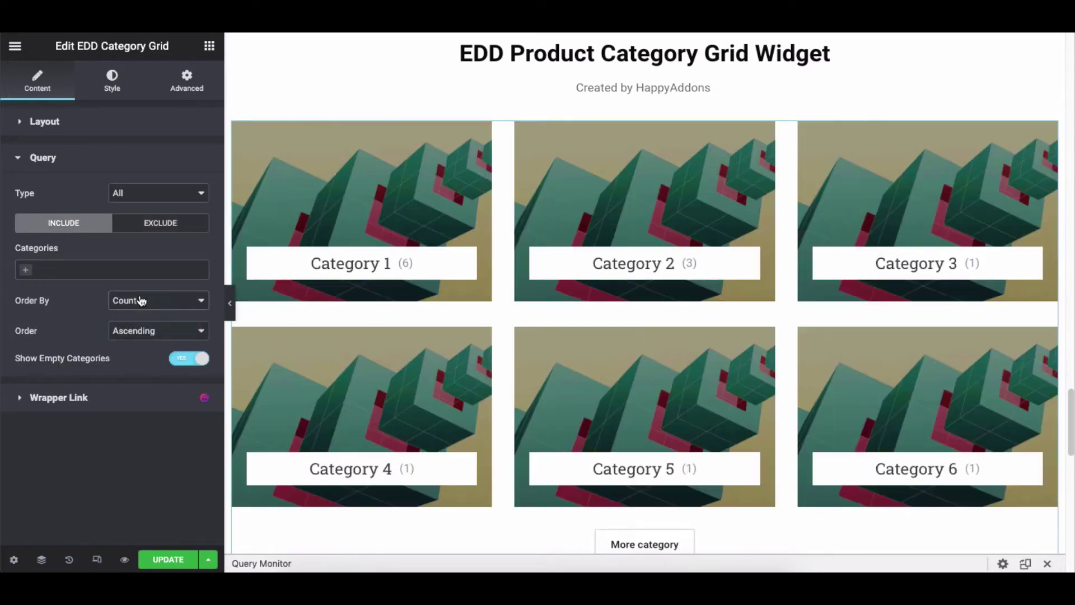
pyautogui.click(142, 302)
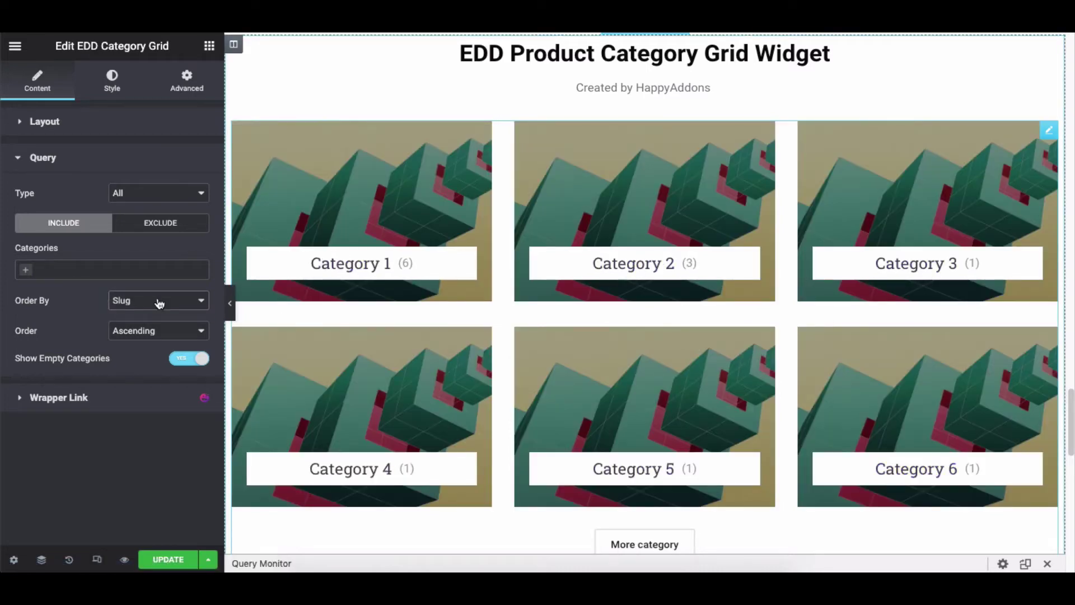
pyautogui.click(158, 303)
pyautogui.click(140, 335)
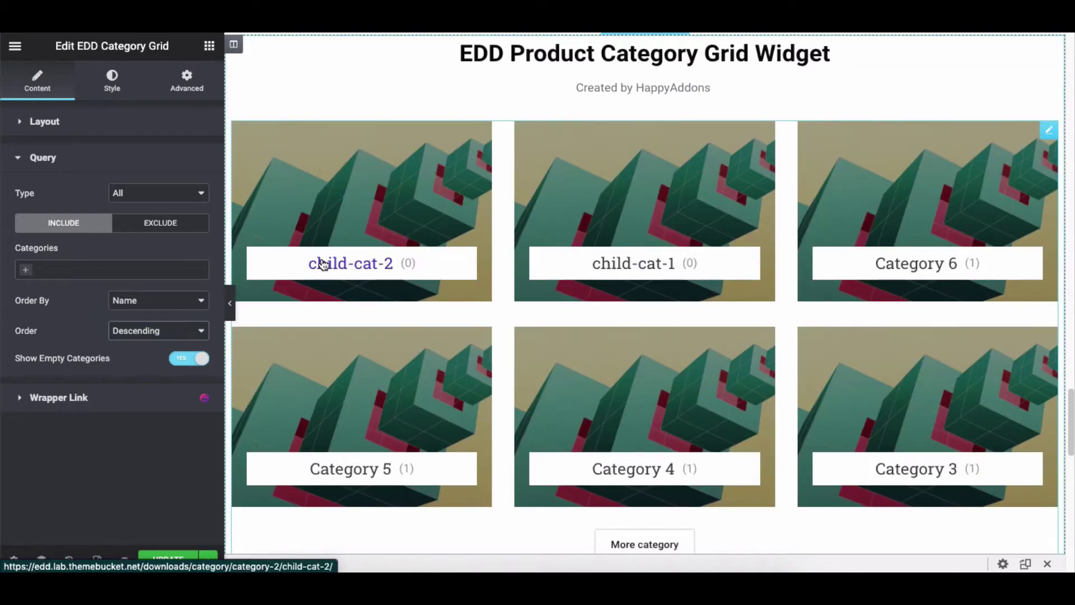
pyautogui.click(135, 330)
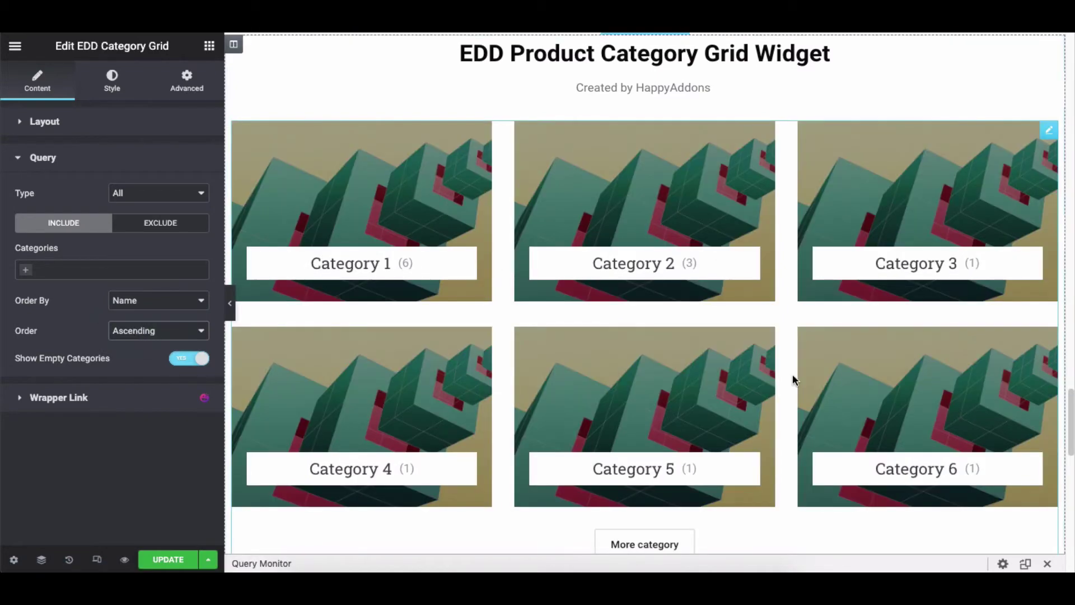
pyautogui.scroll(-2, 792, 374)
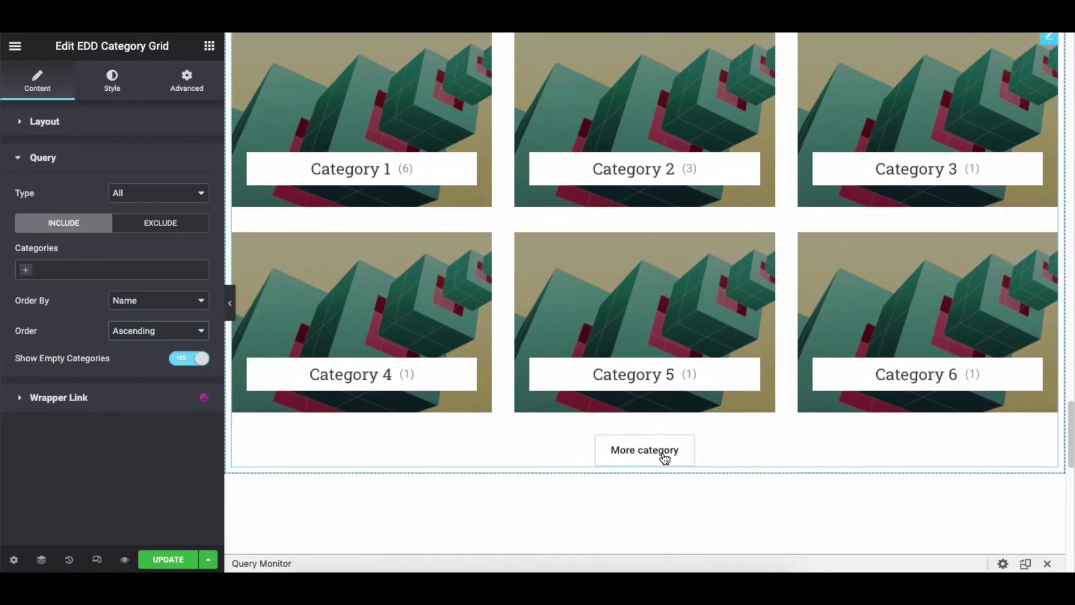
pyautogui.click(158, 331)
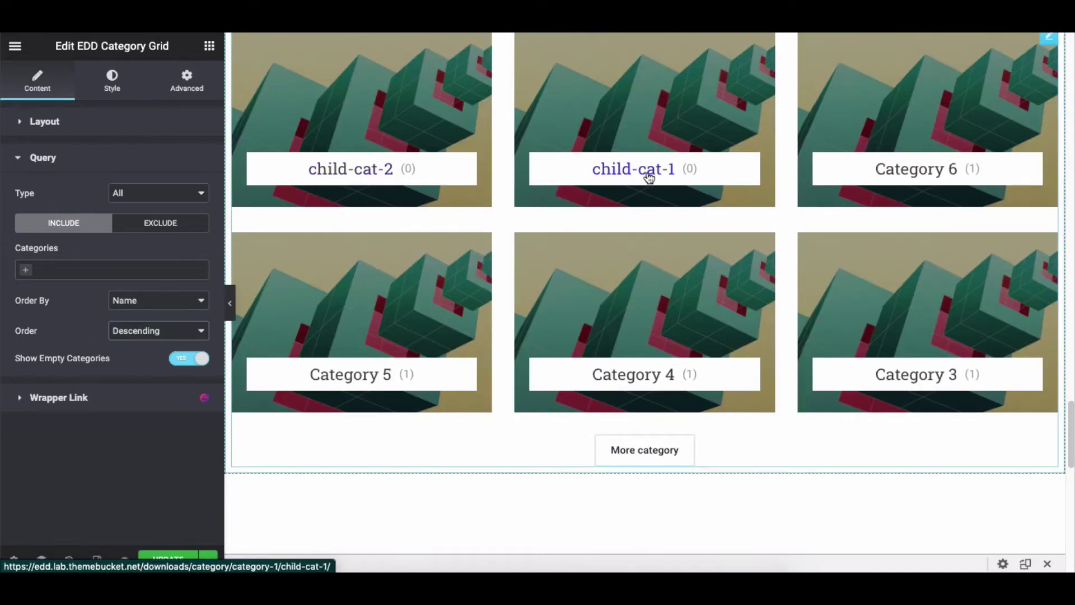
pyautogui.click(188, 362)
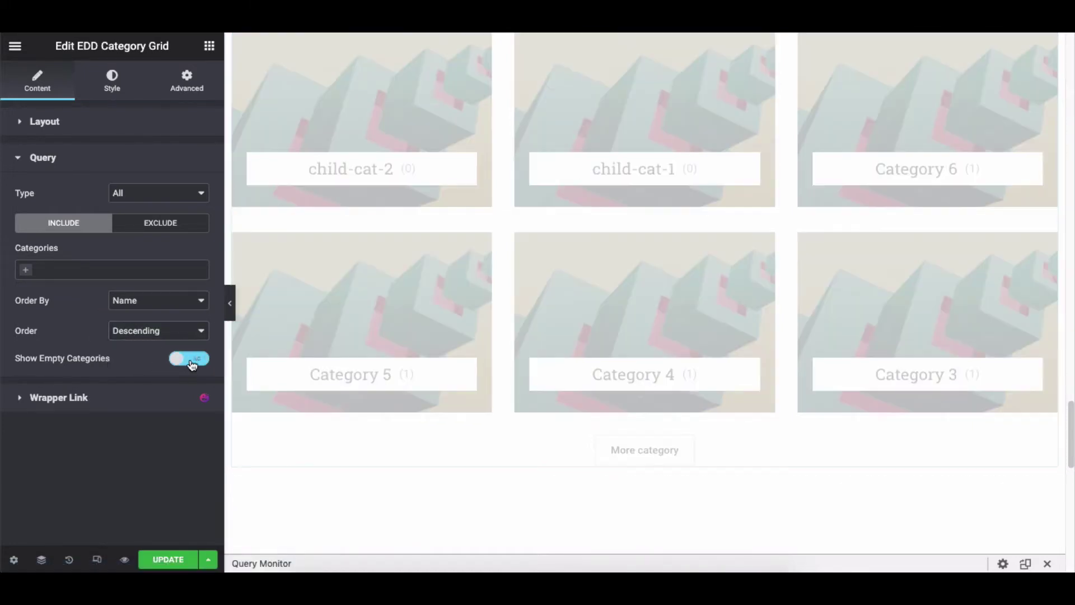
pyautogui.click(137, 331)
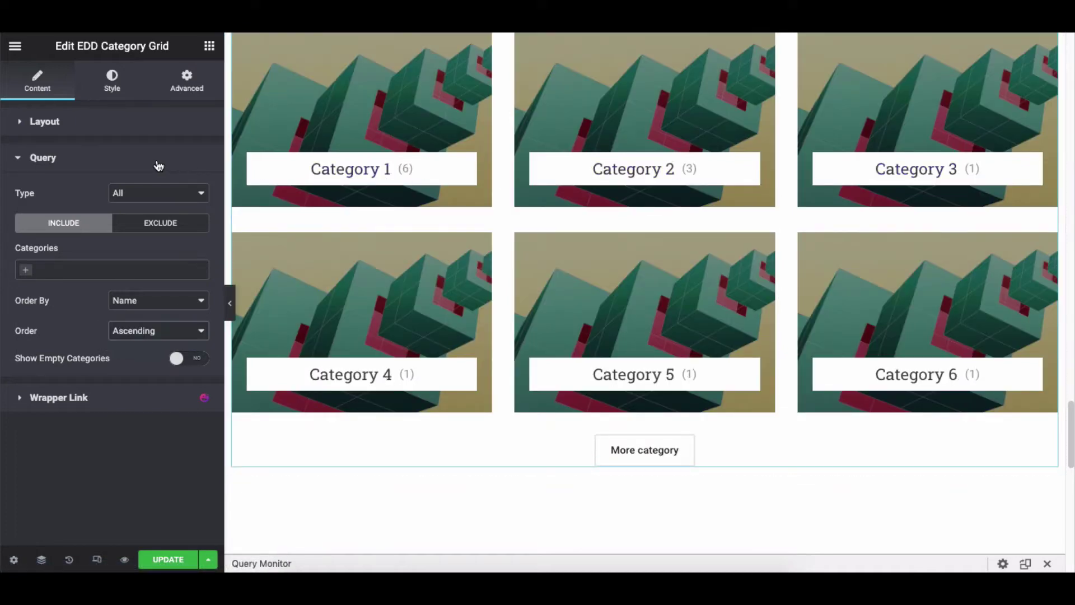
pyautogui.click(166, 199)
# - Set the query Type to Only Parents and keep Order By Name
pyautogui.click(166, 205)
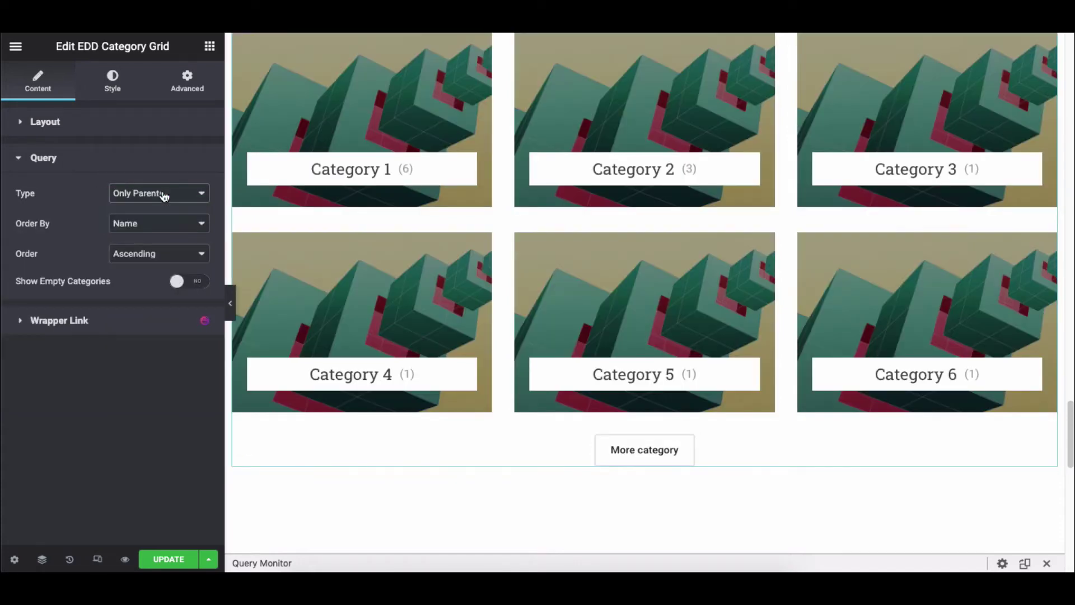
pyautogui.click(157, 227)
pyautogui.click(151, 225)
pyautogui.click(147, 256)
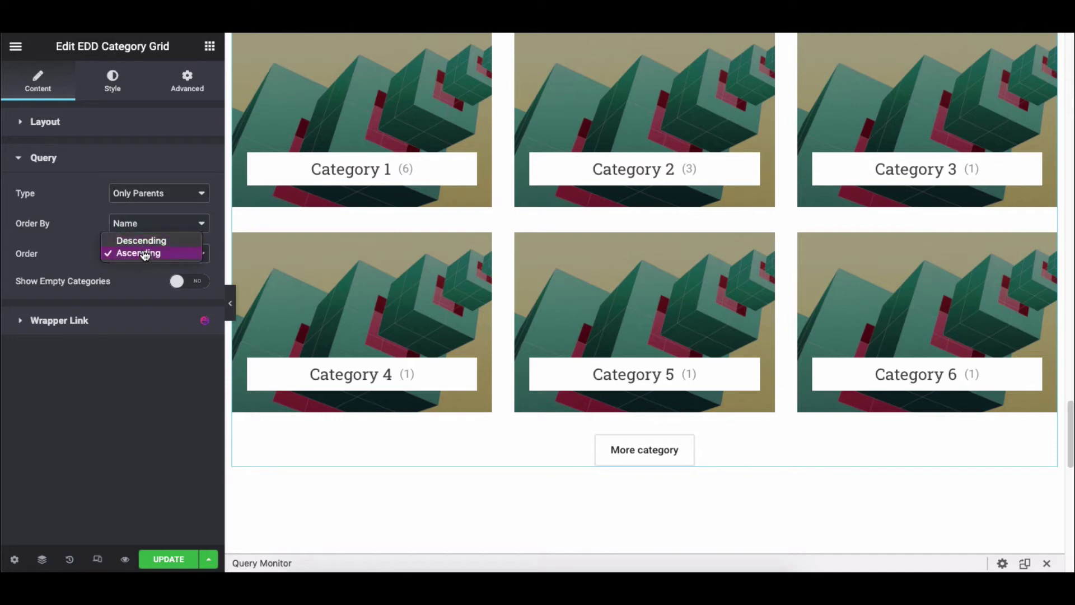
# - Show empty categories and sort Descending, then return the Order to Ascending
pyautogui.click(183, 284)
pyautogui.click(171, 257)
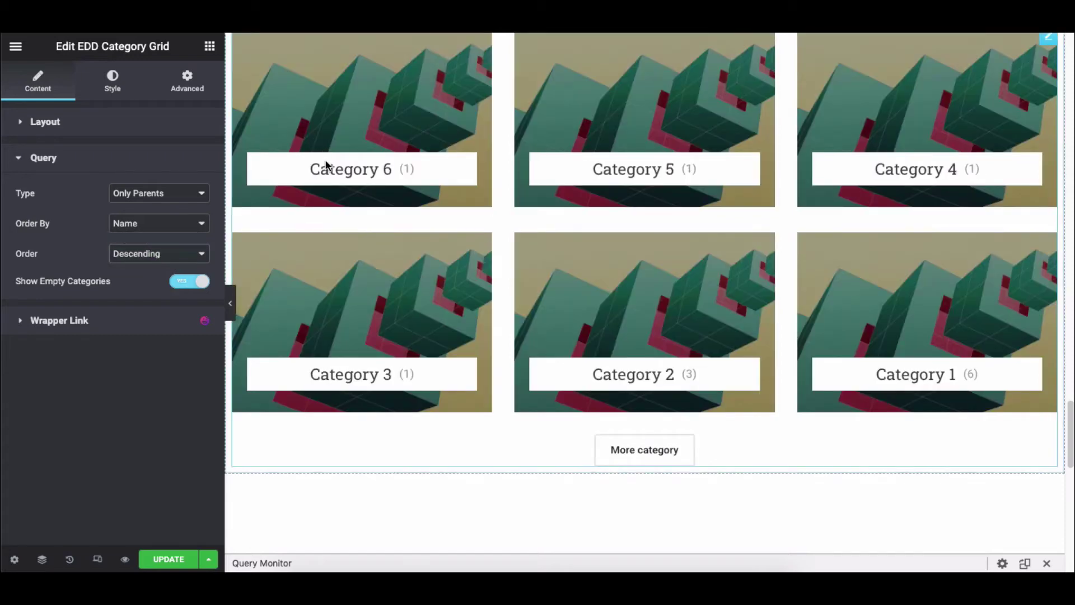
pyautogui.scroll(1, 328, 168)
pyautogui.scroll(-2, 328, 168)
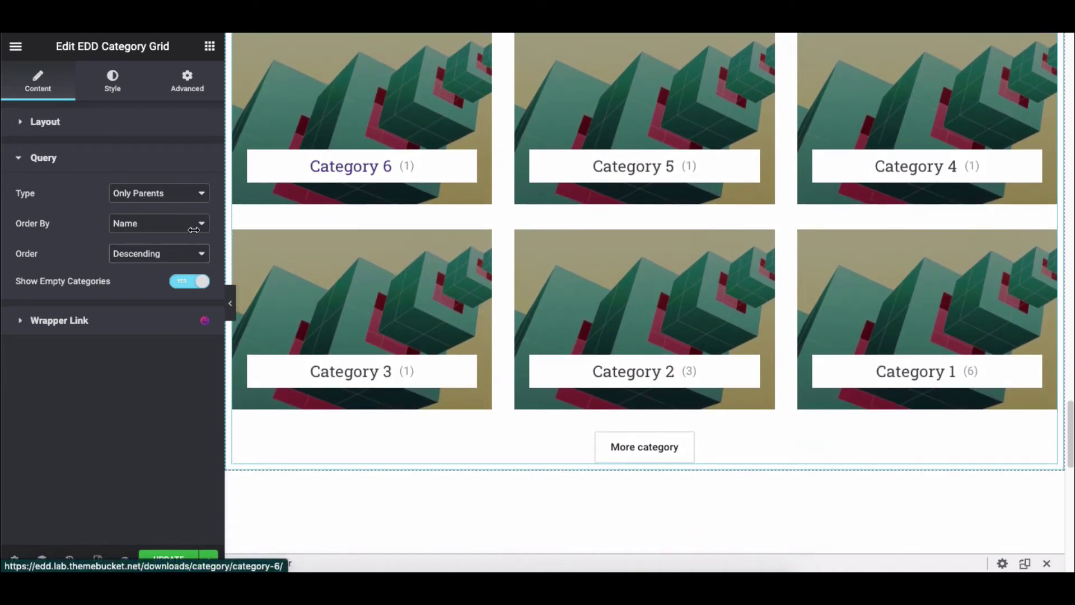
pyautogui.click(160, 253)
pyautogui.click(161, 200)
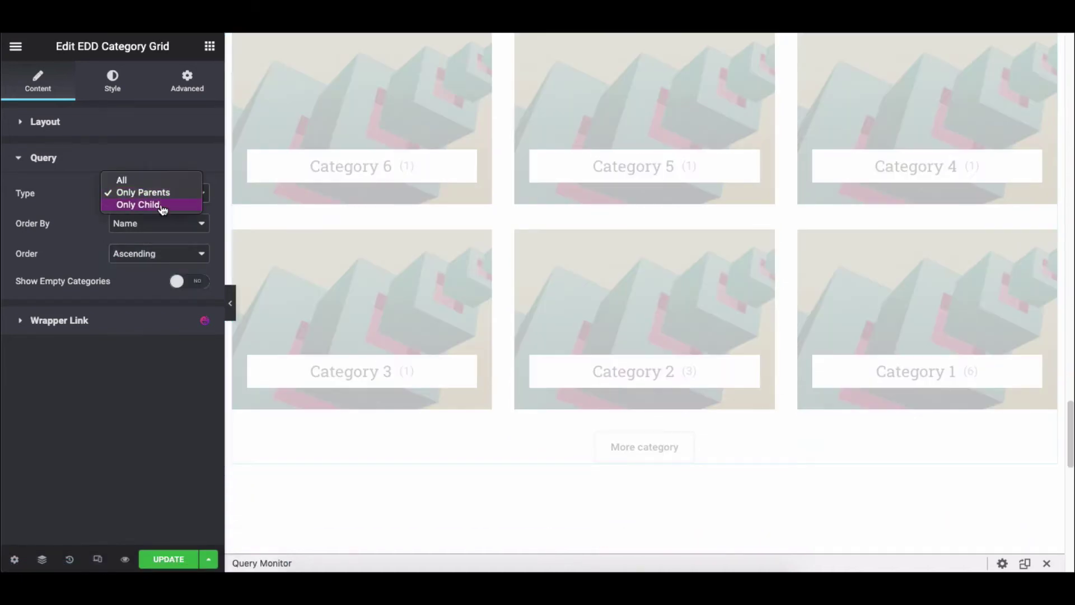
# - Set Type to Only Child and preview the children of Category 1 through Category 4
pyautogui.click(155, 208)
pyautogui.scroll(2, 270, 191)
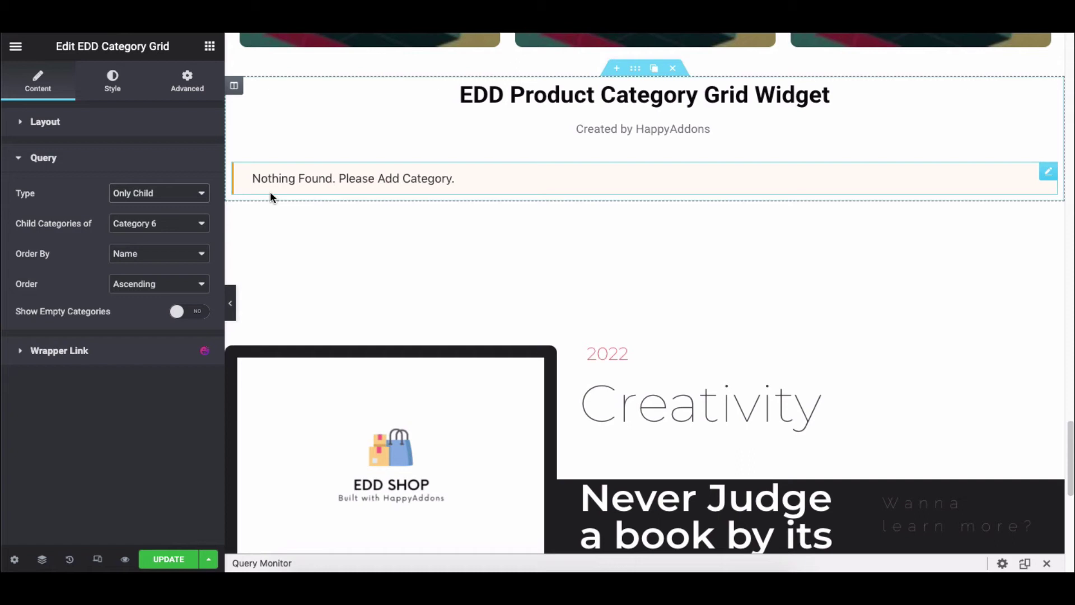
pyautogui.click(155, 223)
pyautogui.click(147, 161)
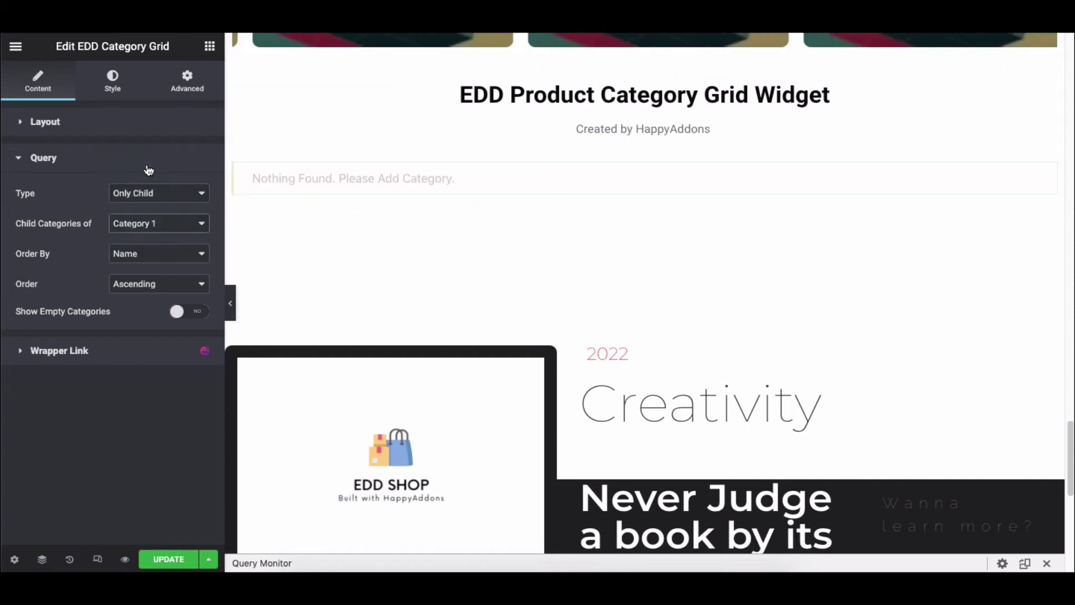
pyautogui.click(149, 226)
pyautogui.click(149, 237)
pyautogui.click(149, 226)
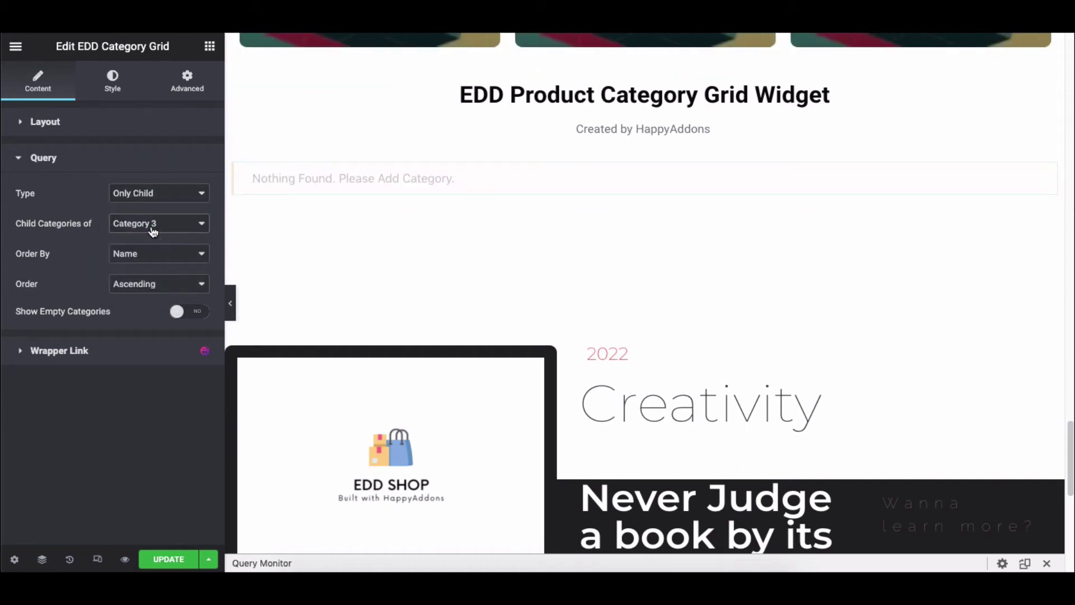
pyautogui.click(152, 253)
pyautogui.click(149, 225)
pyautogui.click(148, 232)
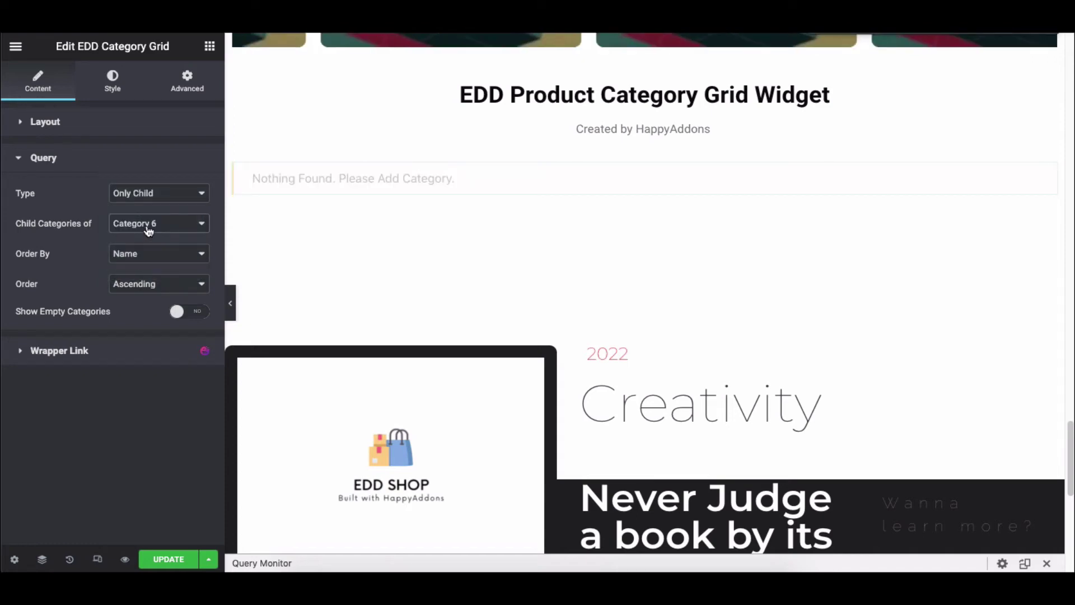
# - Include empty categories, re-check children of Categories 1 and 2, then collapse Query for the Style tab
pyautogui.click(178, 311)
pyautogui.click(155, 254)
pyautogui.click(149, 223)
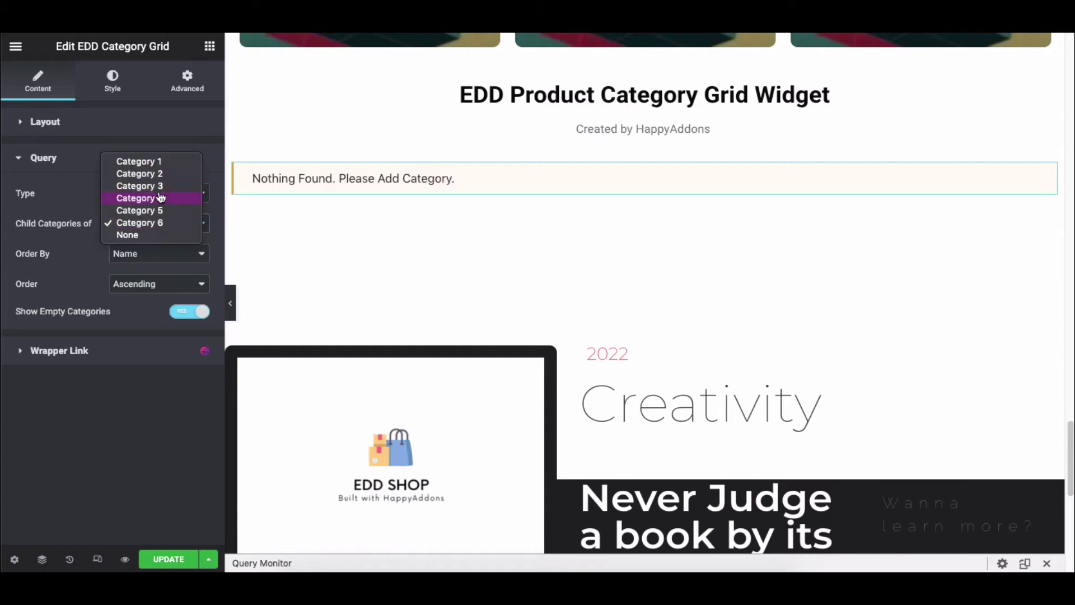
pyautogui.click(149, 223)
pyautogui.click(155, 148)
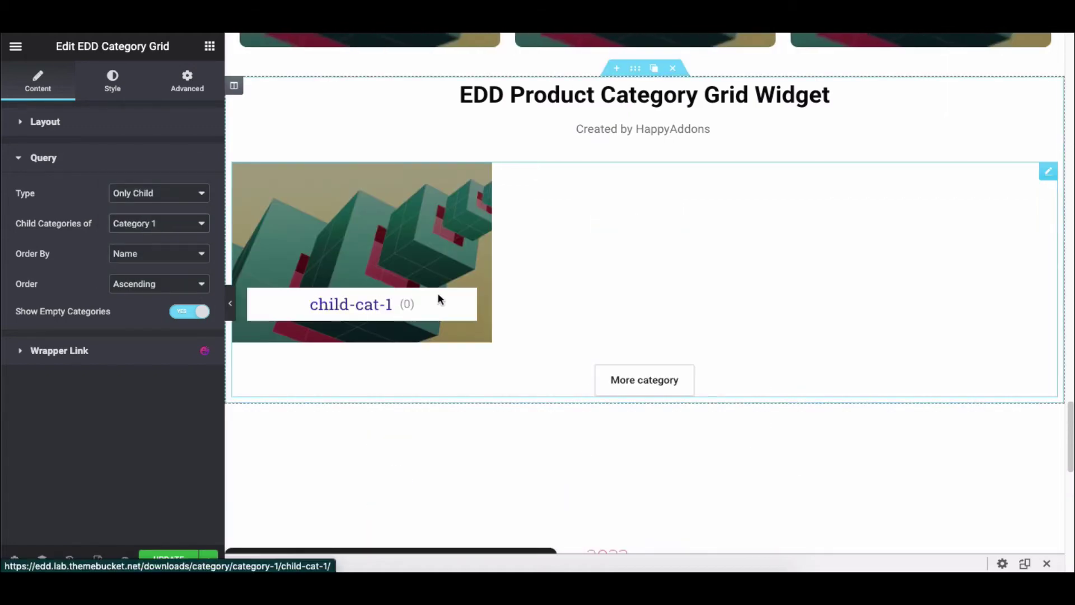
pyautogui.click(161, 225)
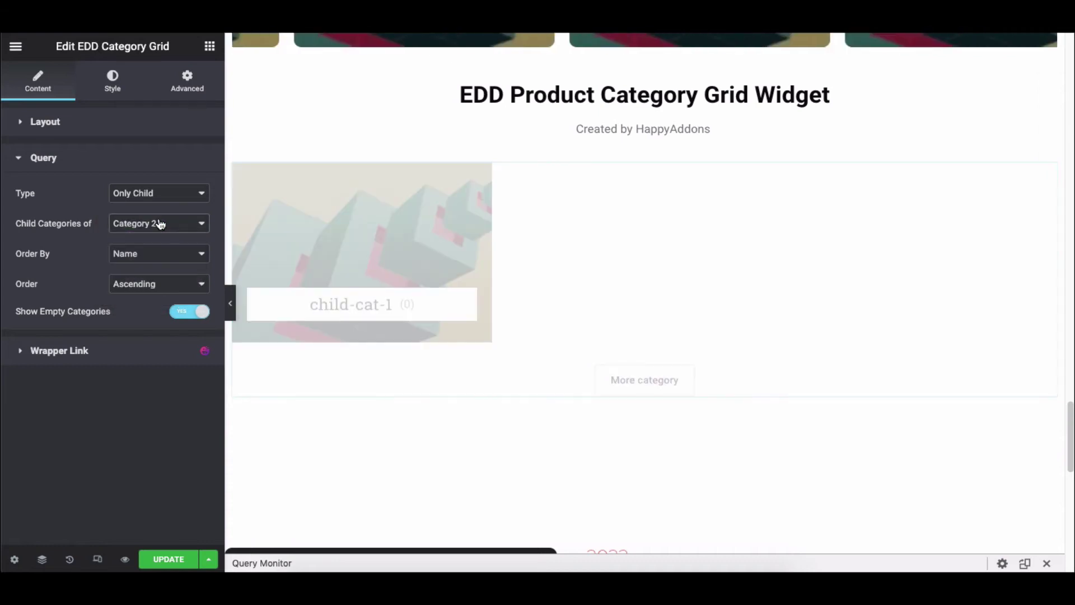
pyautogui.click(159, 226)
pyautogui.click(158, 225)
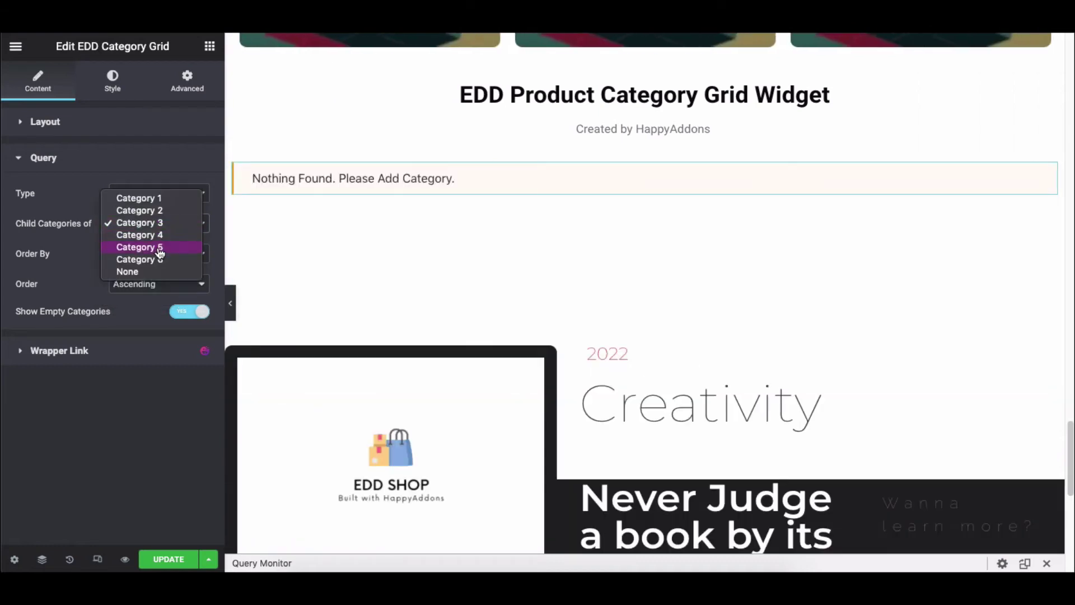
pyautogui.click(158, 225)
pyautogui.click(148, 186)
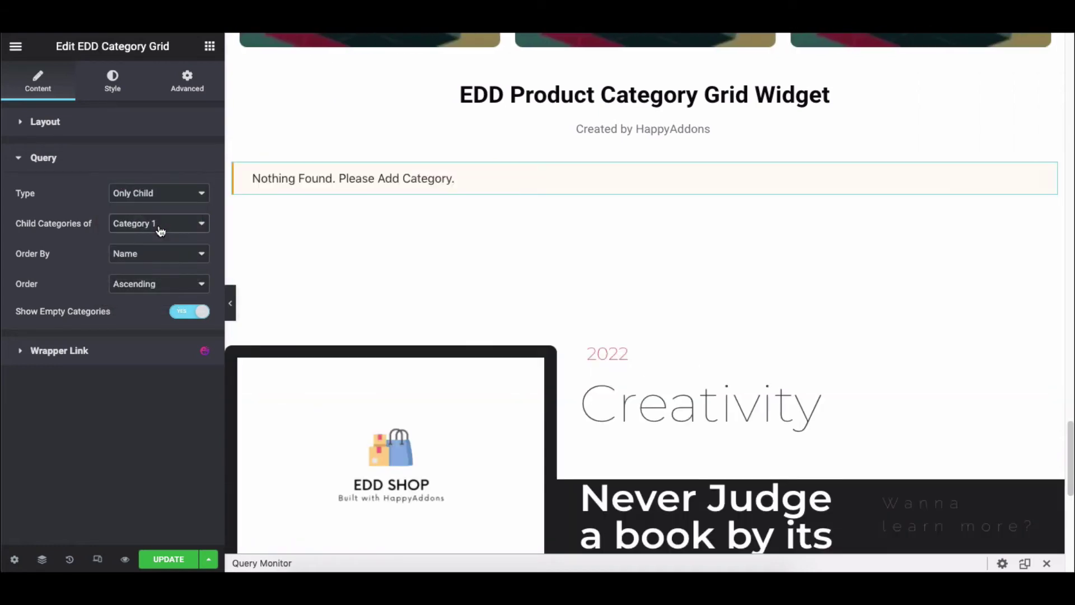
pyautogui.click(154, 166)
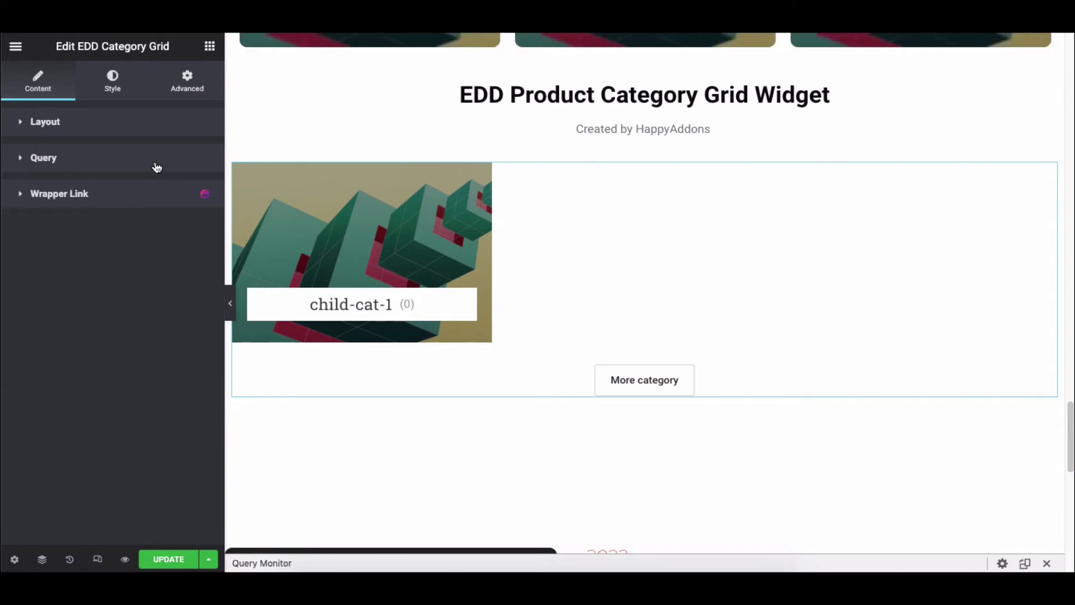
pyautogui.click(113, 83)
# - Adjust the Columns Gap and Rows Gap sliders experimentally in Style > Layout
pyautogui.click(104, 125)
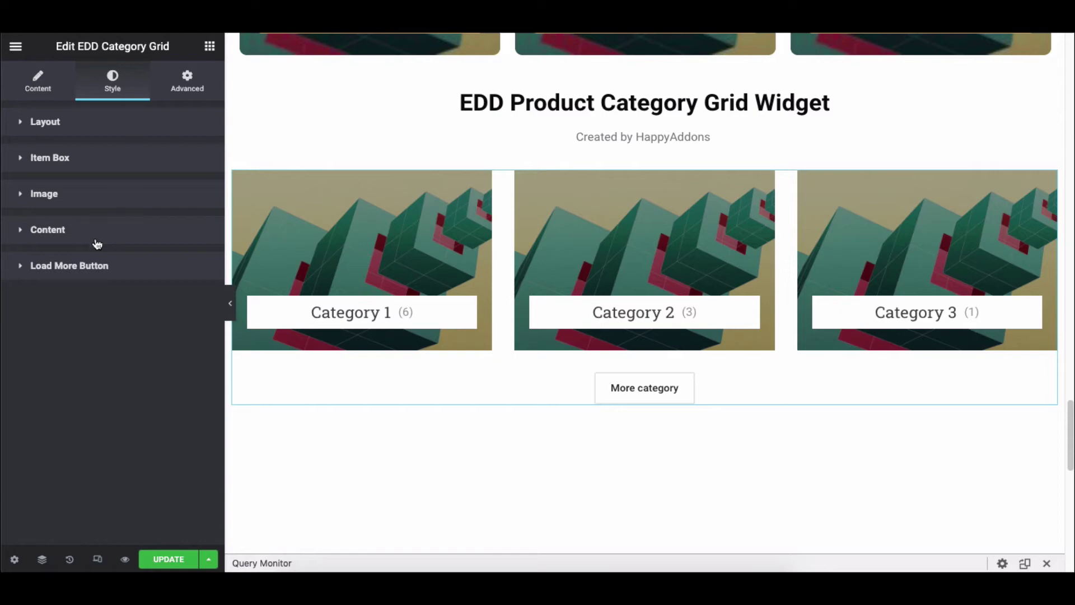
pyautogui.click(122, 127)
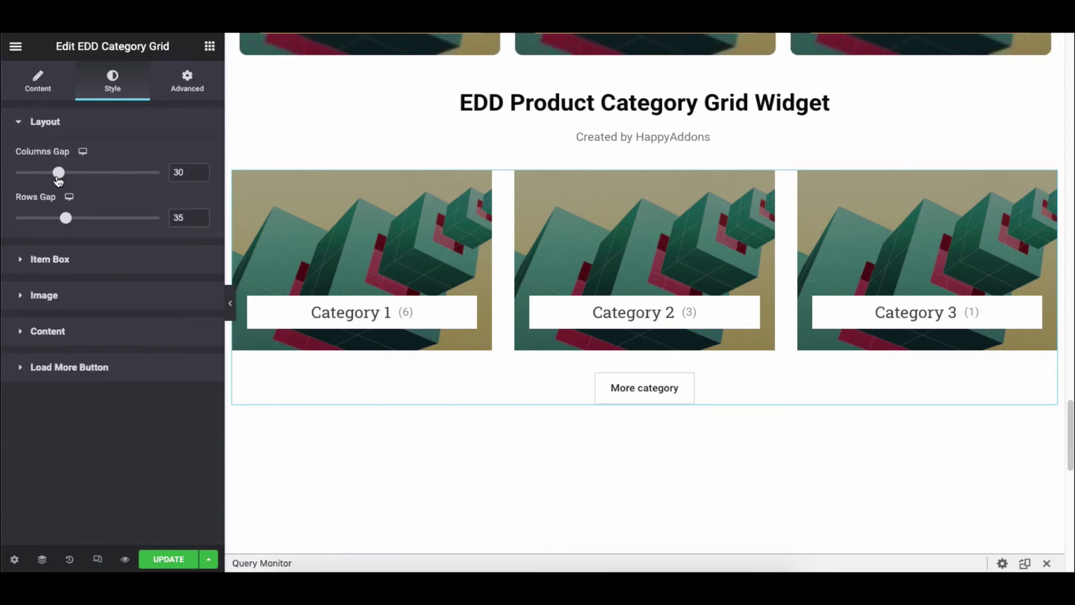
pyautogui.moveTo(58, 172)
pyautogui.mouseDown()
pyautogui.moveTo(74, 172)
pyautogui.moveTo(46, 172)
pyautogui.mouseUp()
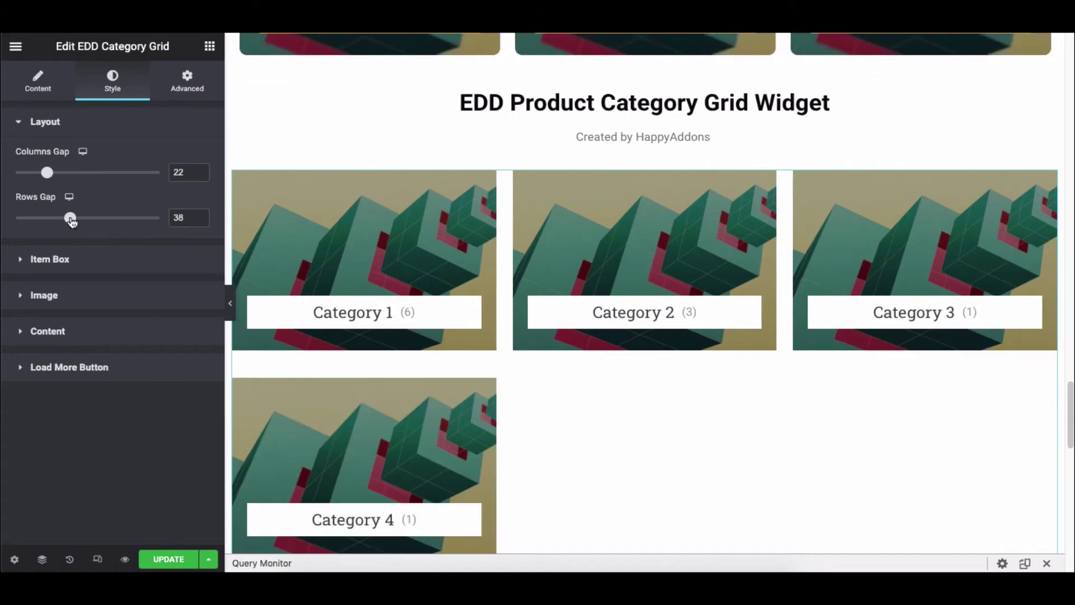
pyautogui.moveTo(70, 219)
pyautogui.mouseDown()
pyautogui.moveTo(60, 221)
pyautogui.moveTo(71, 218)
pyautogui.mouseUp()
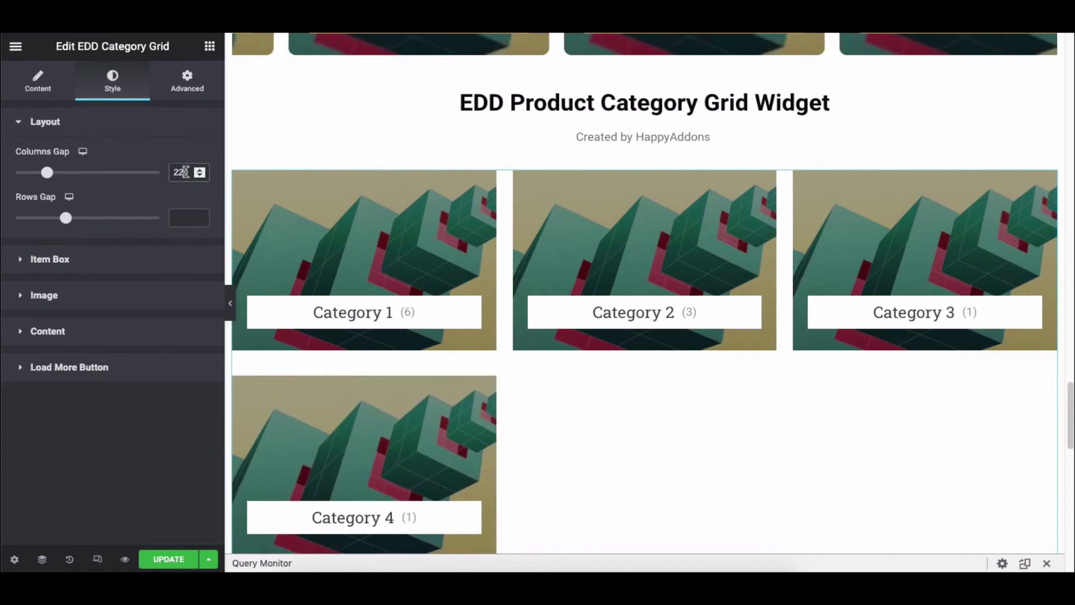
# - In Item Box, clear the custom Height and set linked Padding of 4 px
pyautogui.click(168, 128)
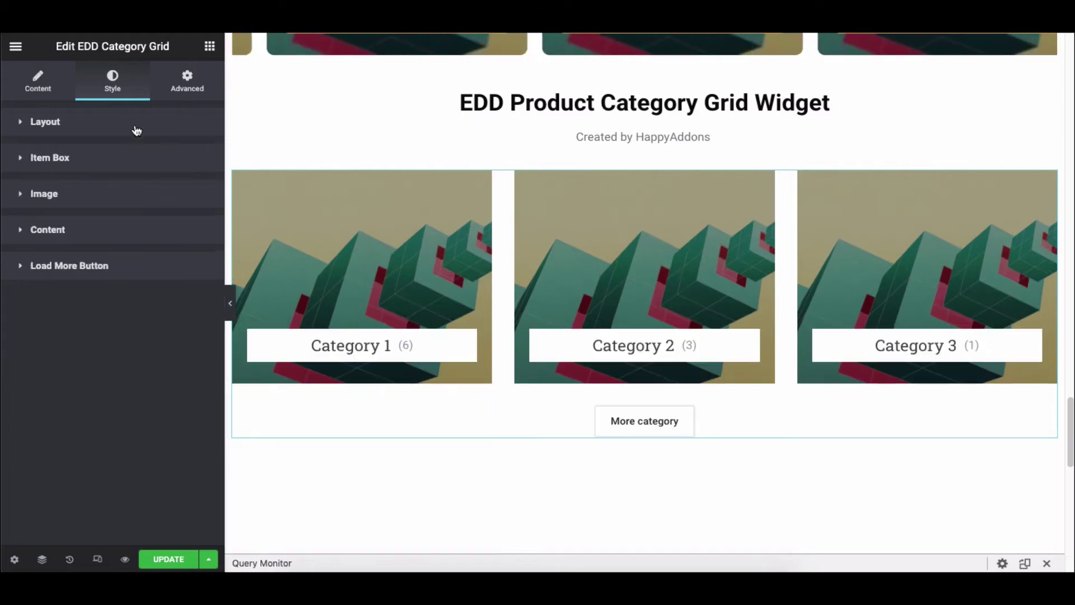
pyautogui.click(126, 163)
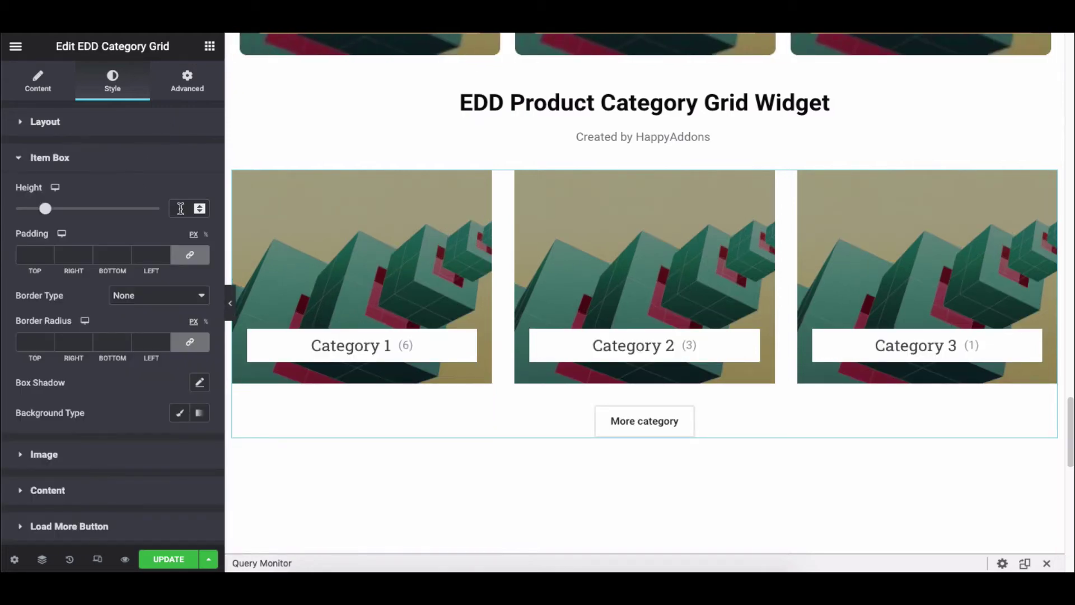
pyautogui.click(180, 209)
pyautogui.write('337')
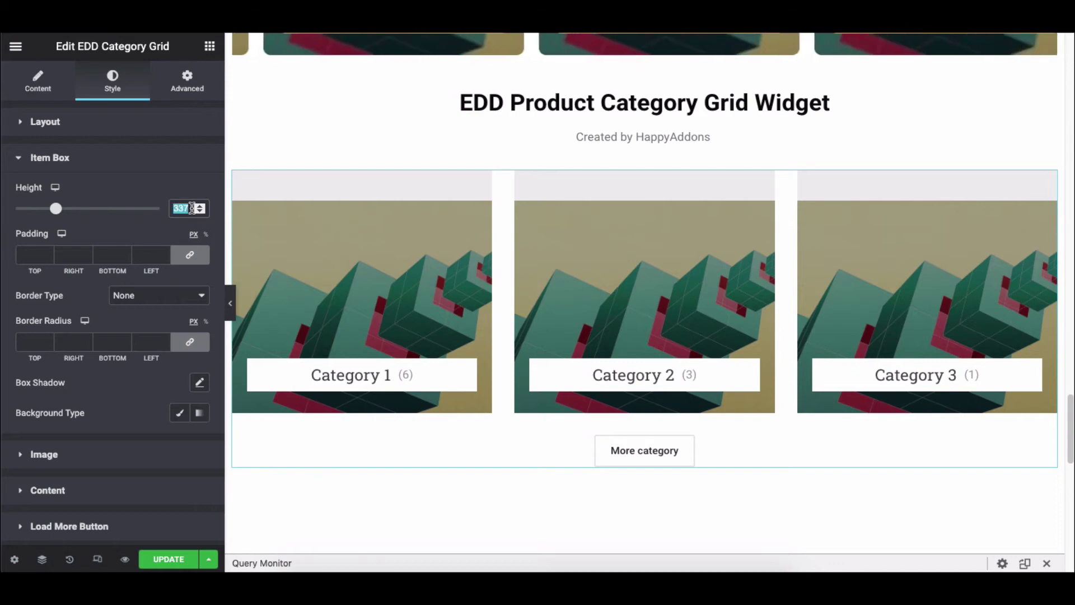
pyautogui.press('BackSpace')
pyautogui.click(149, 254)
pyautogui.write('4')
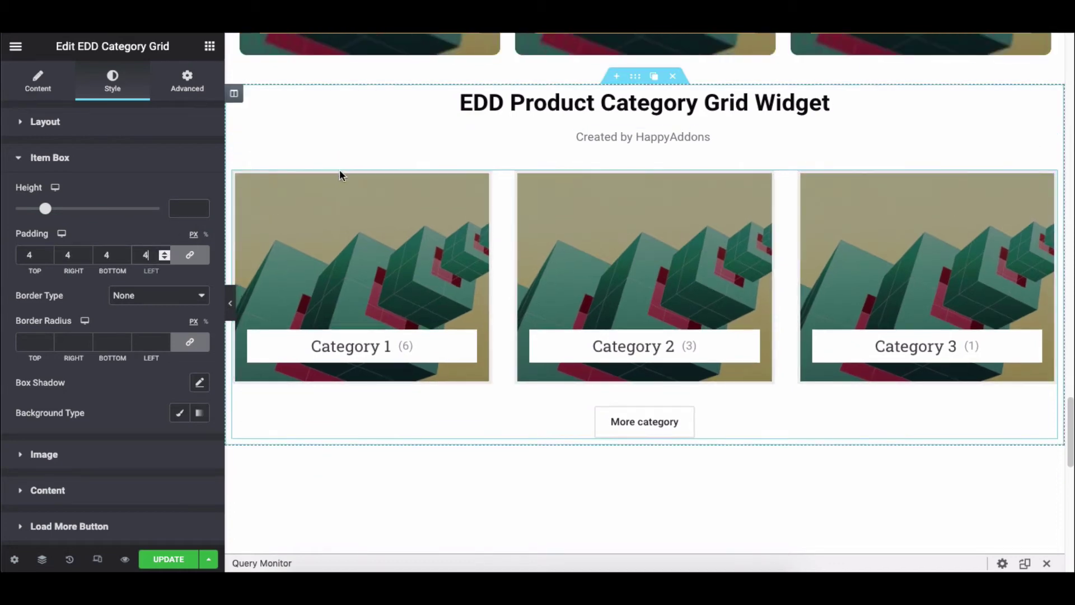
# - Keep Border Type None, set Border Radius 18 and enable a Box Shadow on the cards
pyautogui.click(151, 295)
pyautogui.click(128, 295)
pyautogui.click(149, 342)
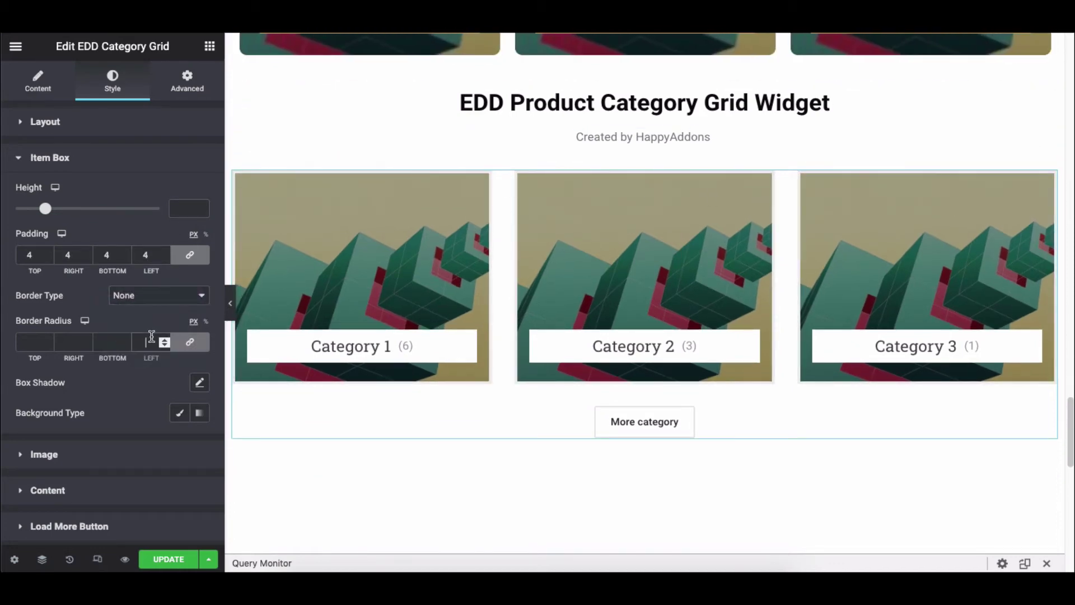
pyautogui.write('18')
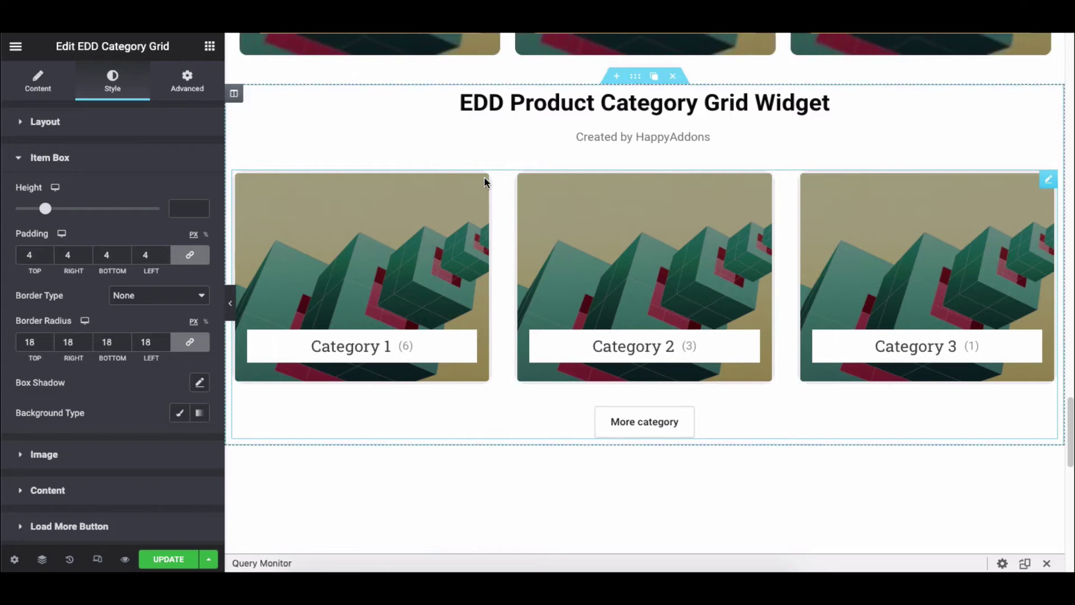
pyautogui.click(198, 382)
pyautogui.scroll(-2, 165, 309)
pyautogui.click(166, 313)
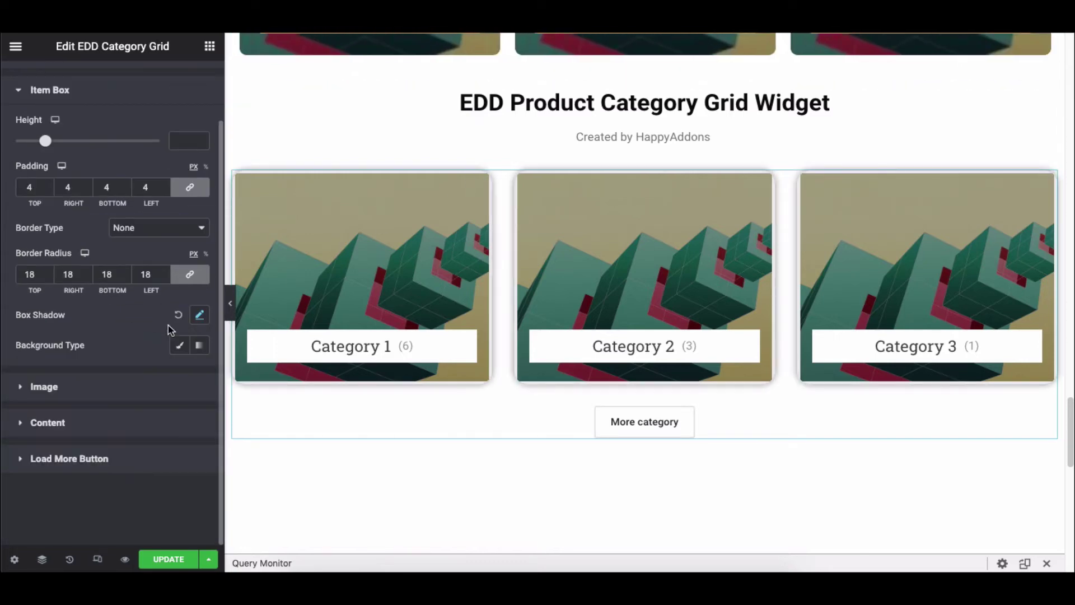
pyautogui.click(172, 164)
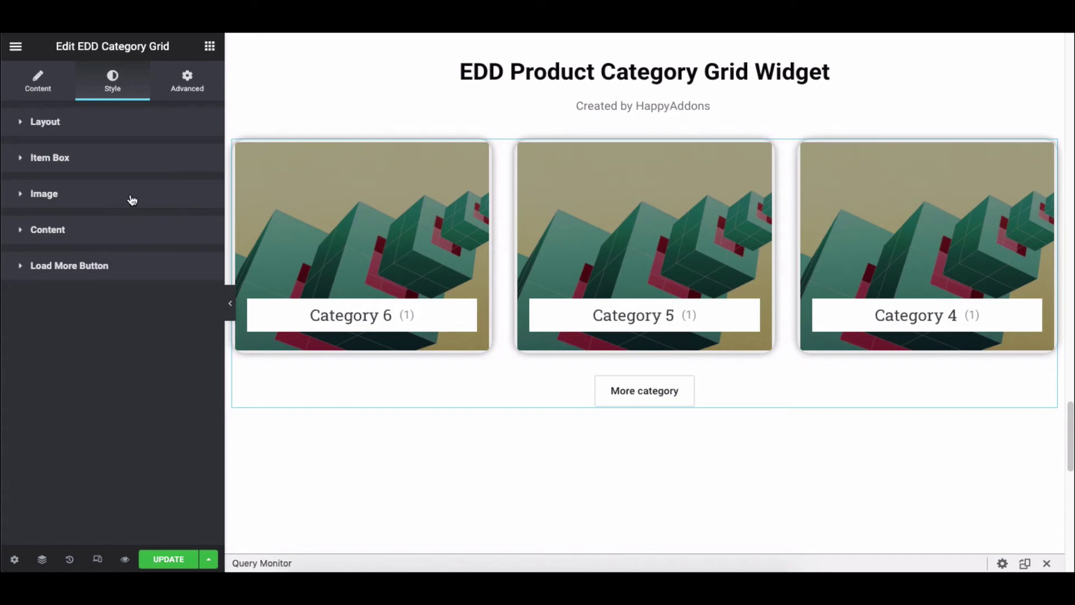
# - Try image Width and Height then clear Height, set Border Radius 30 and keep no overlay colour
pyautogui.click(131, 199)
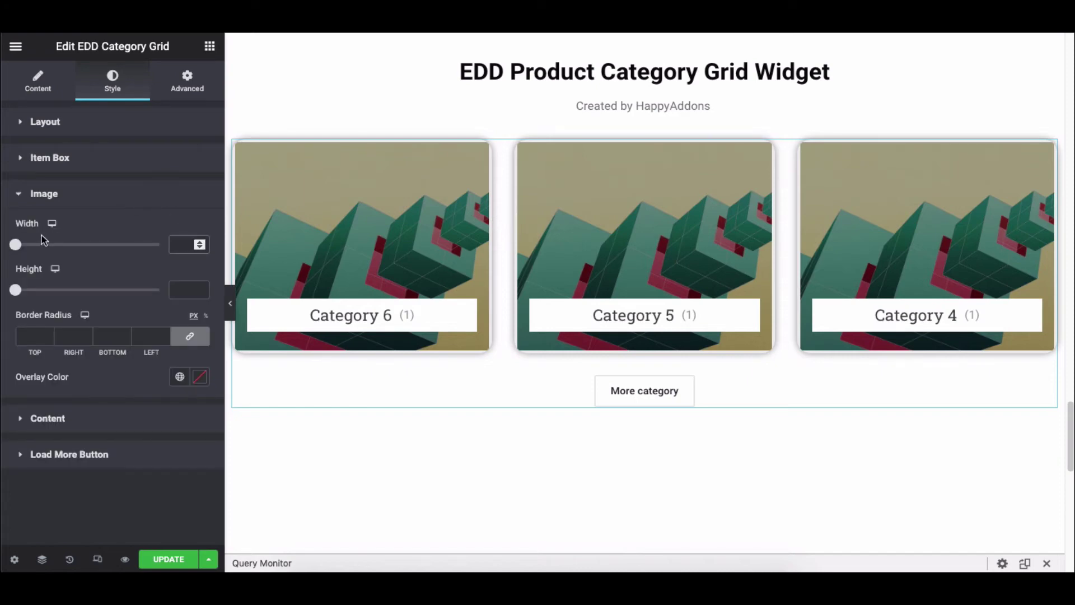
pyautogui.moveTo(16, 245); pyautogui.dragTo(164, 248)
pyautogui.moveTo(16, 290); pyautogui.dragTo(46, 290)
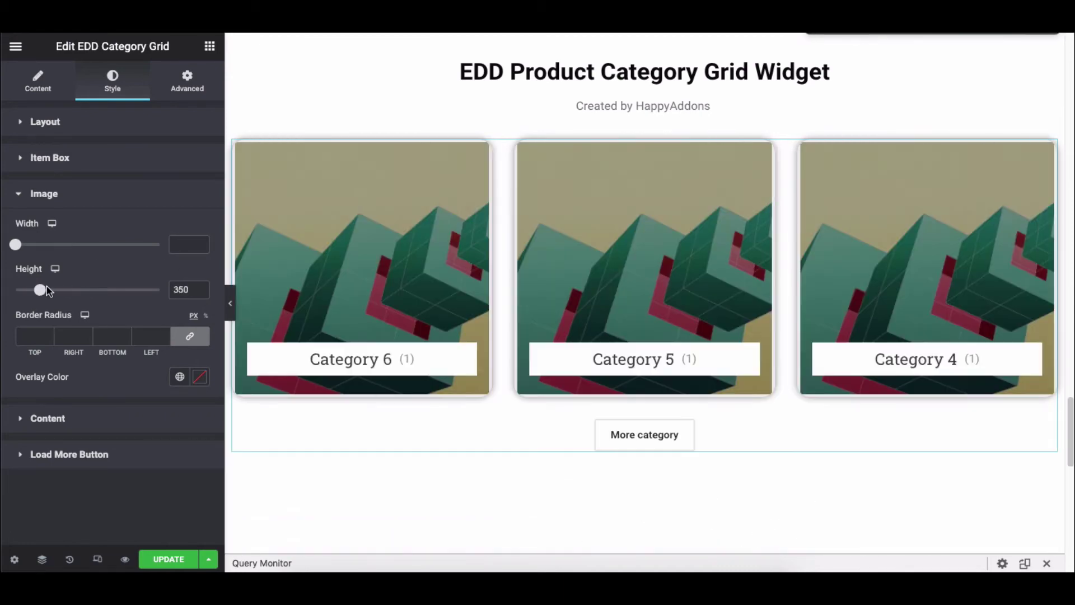
pyautogui.doubleClick(181, 289)
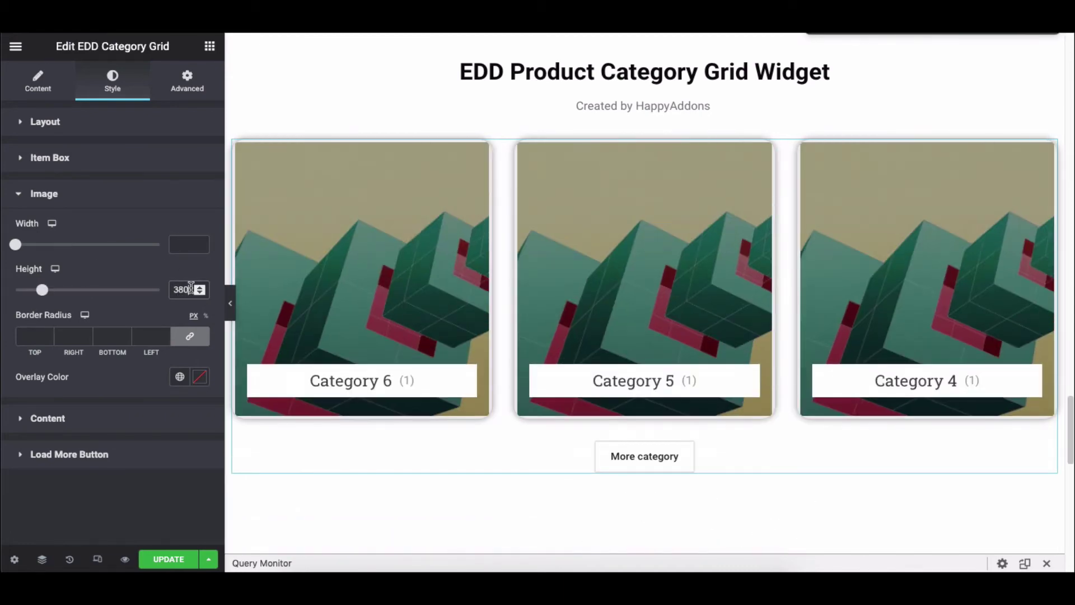
pyautogui.press('BackSpace')
pyautogui.write('30')
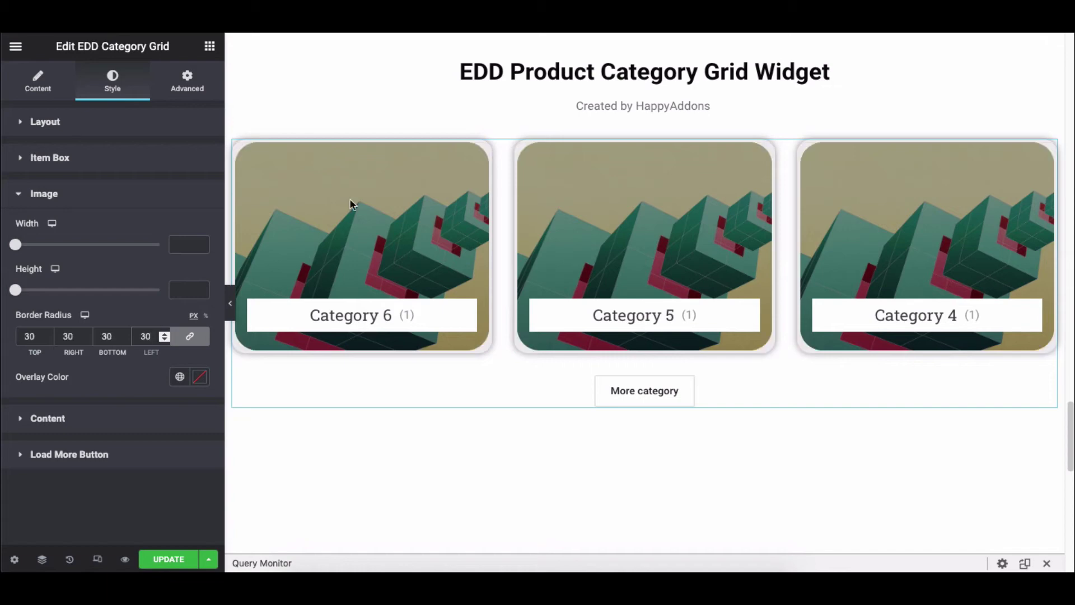
pyautogui.click(199, 377)
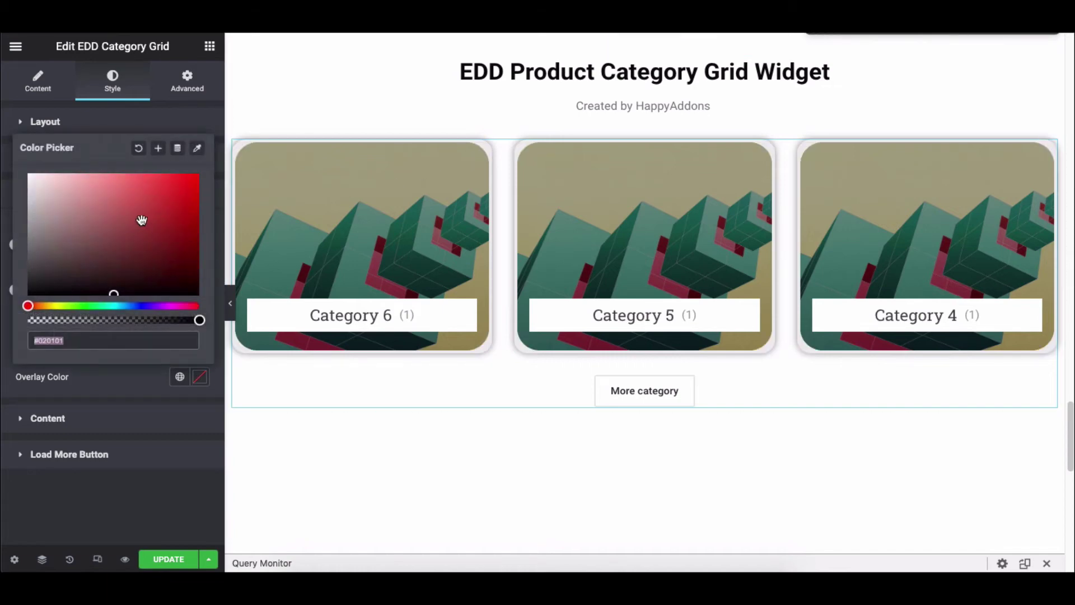
pyautogui.click(138, 374)
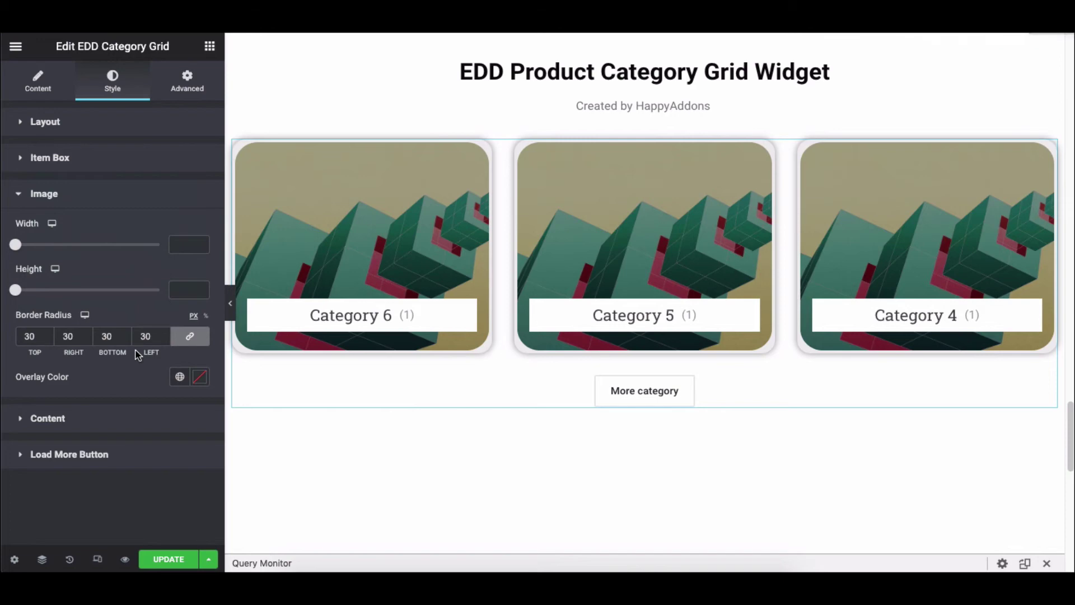
pyautogui.click(133, 202)
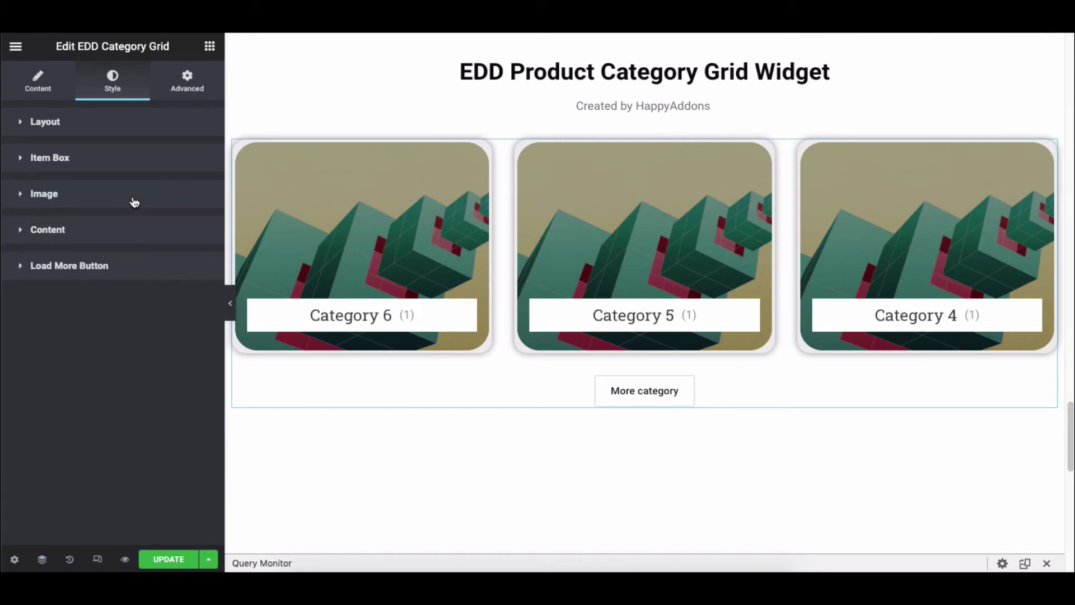
# - Set Content Margin to 10 px, try Padding values and clear them again
pyautogui.click(141, 232)
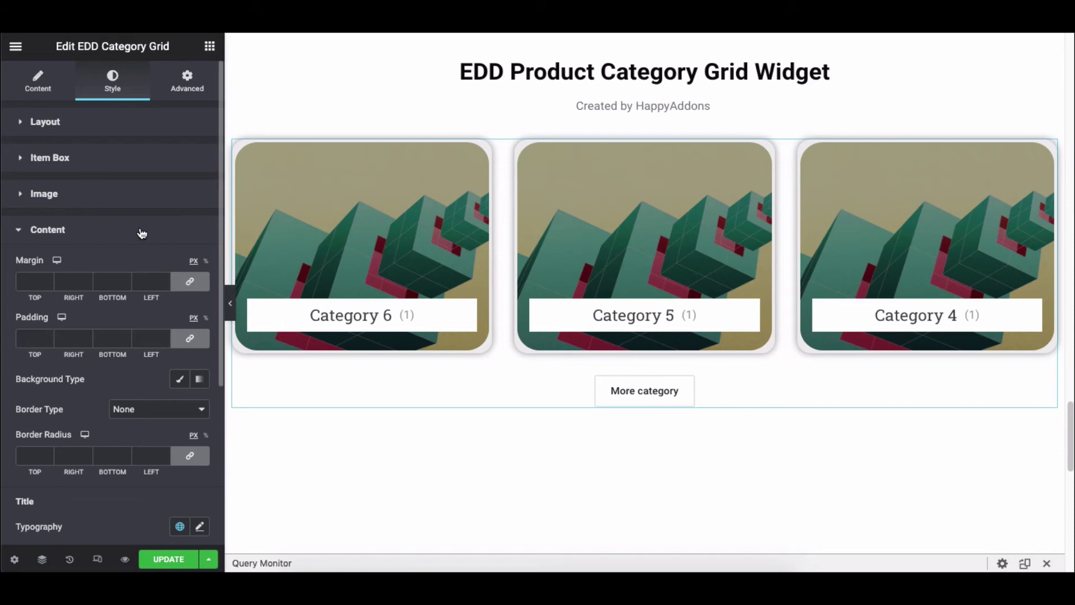
pyautogui.scroll(-3, 141, 233)
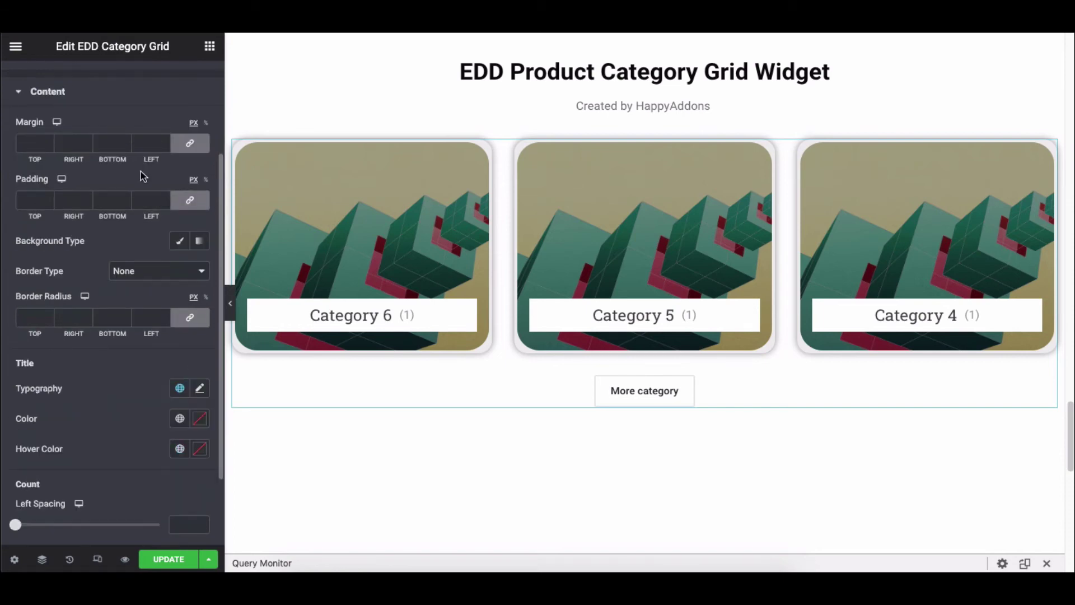
pyautogui.click(146, 144)
pyautogui.write('10')
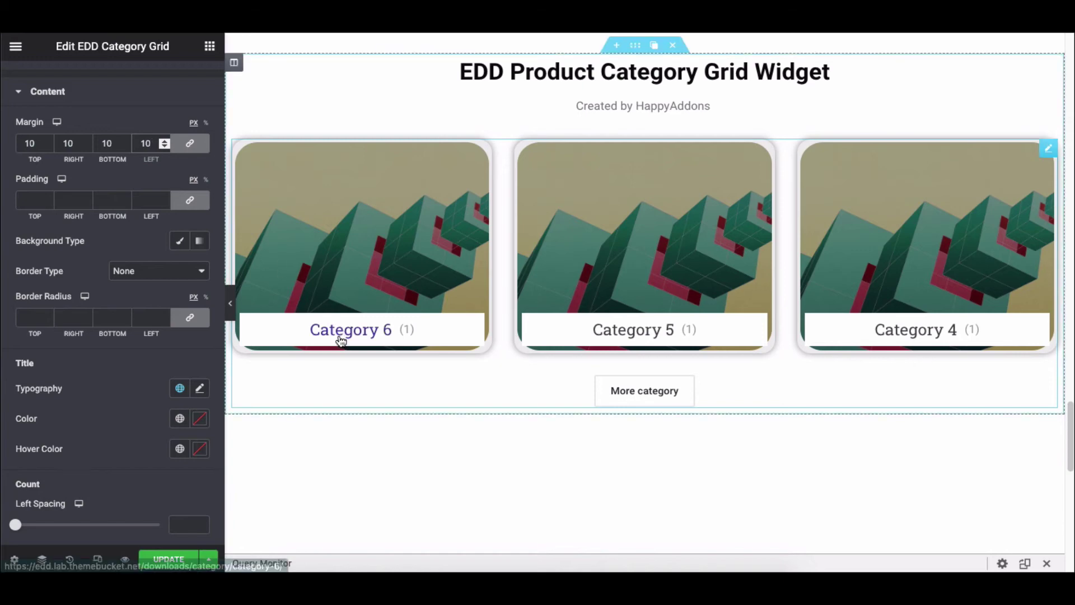
pyautogui.click(144, 202)
pyautogui.write('15')
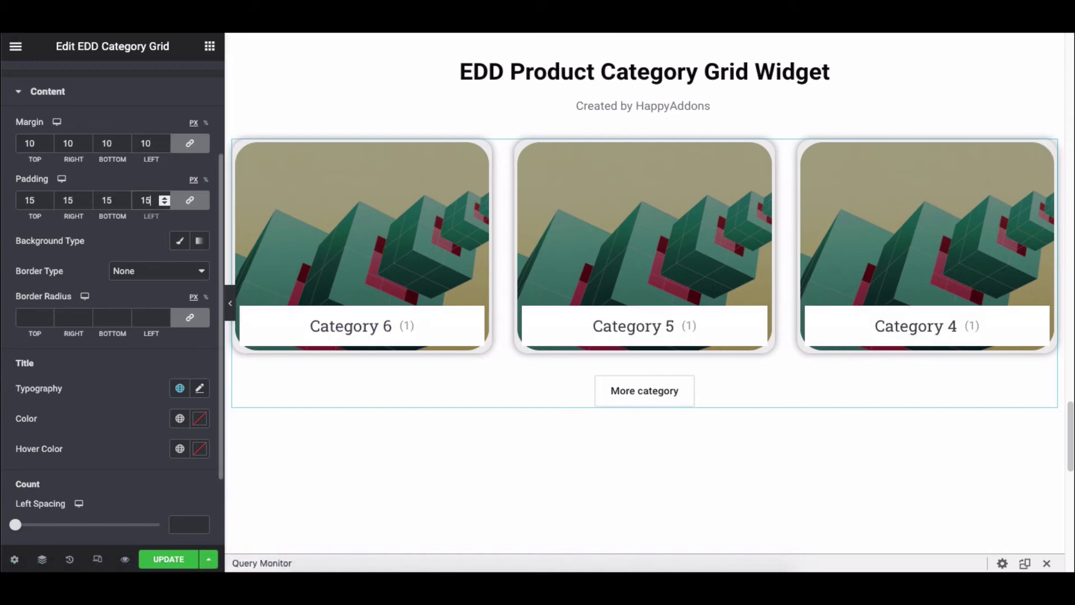
pyautogui.press('BackSpace')
pyautogui.write('2')
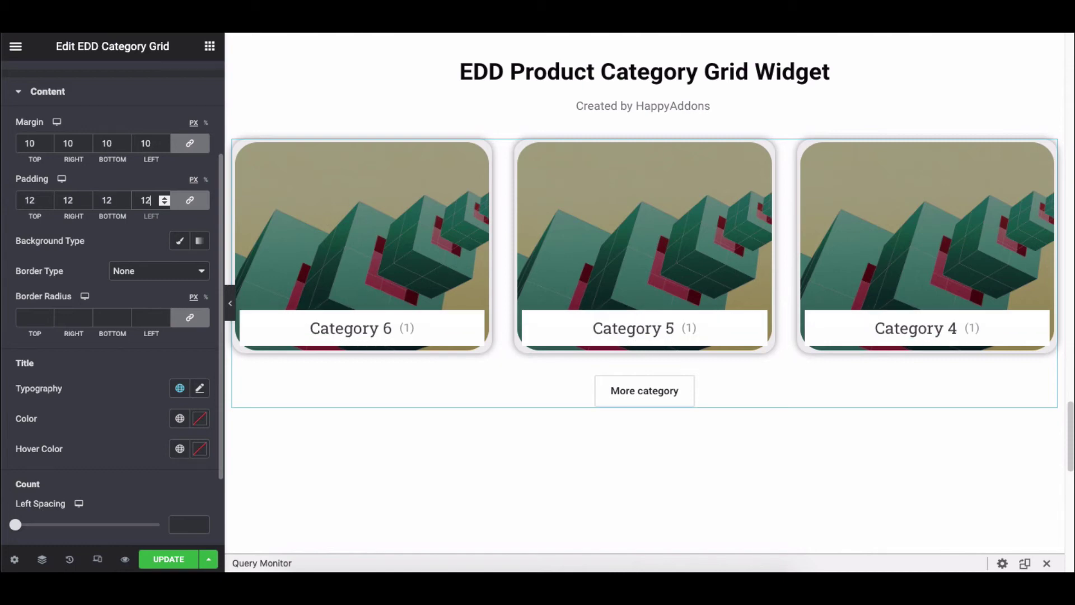
pyautogui.press('BackSpace')
pyautogui.press('BackSpace')
pyautogui.write('2')
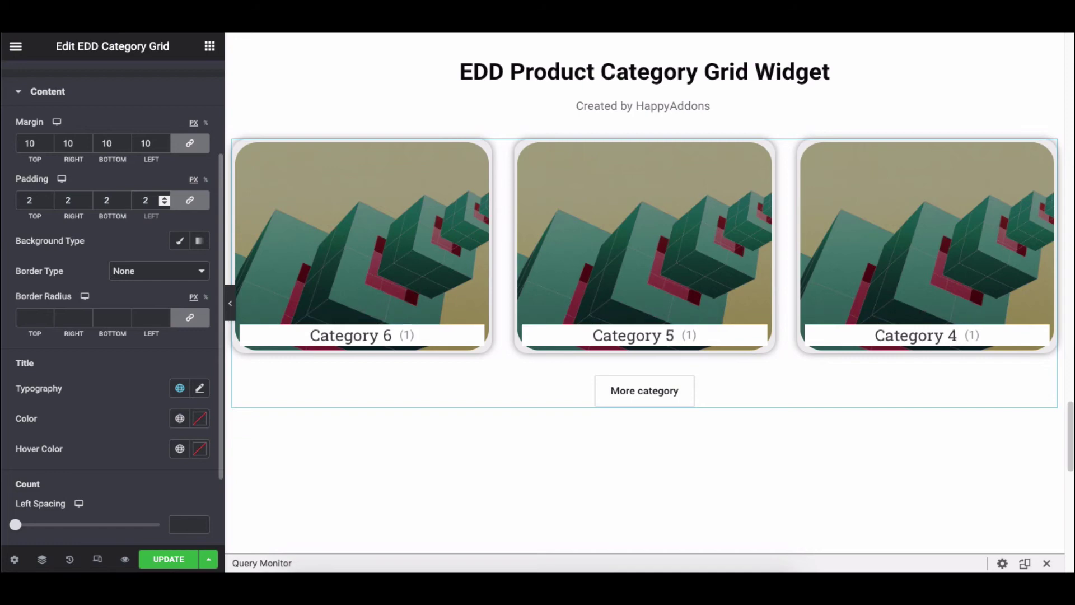
pyautogui.press('BackSpace')
pyautogui.write('5')
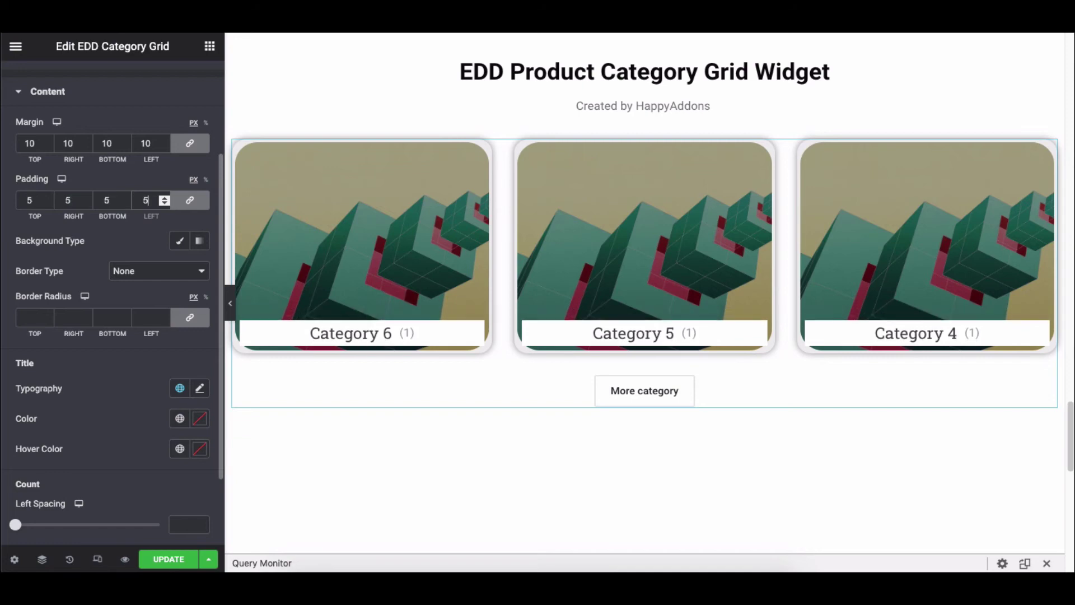
pyautogui.press('BackSpace')
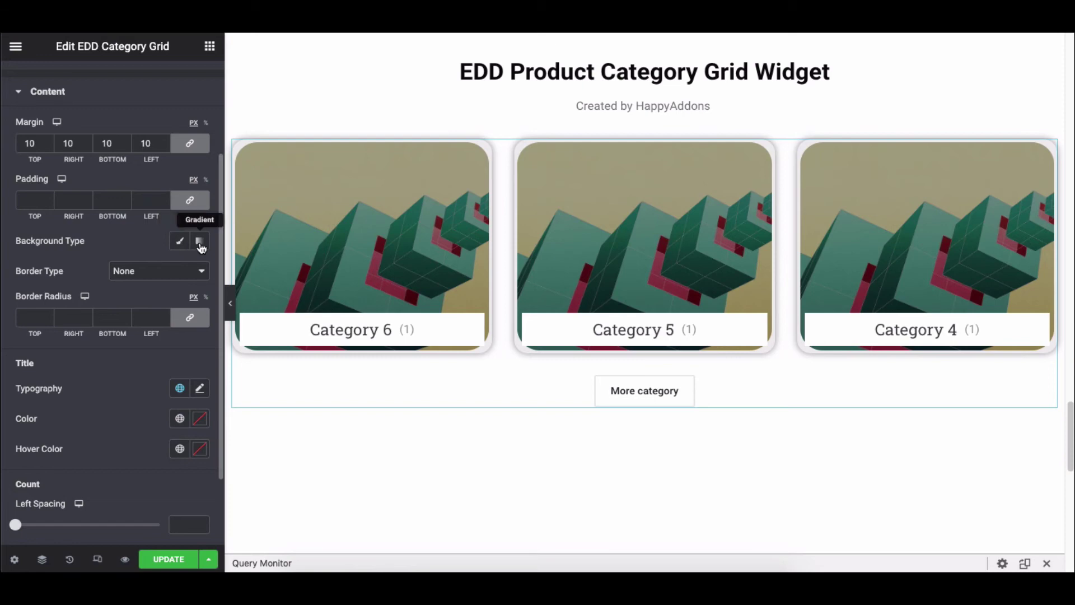
# - Try a yellow solid background, then a green gradient background on the title bars
pyautogui.click(179, 241)
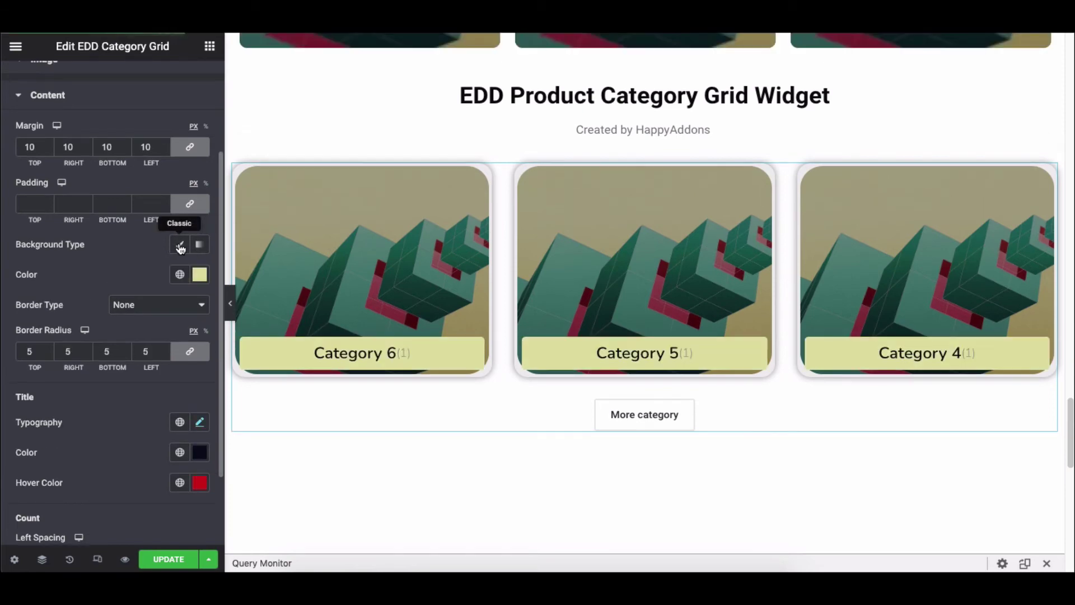
pyautogui.click(200, 273)
pyautogui.click(128, 346)
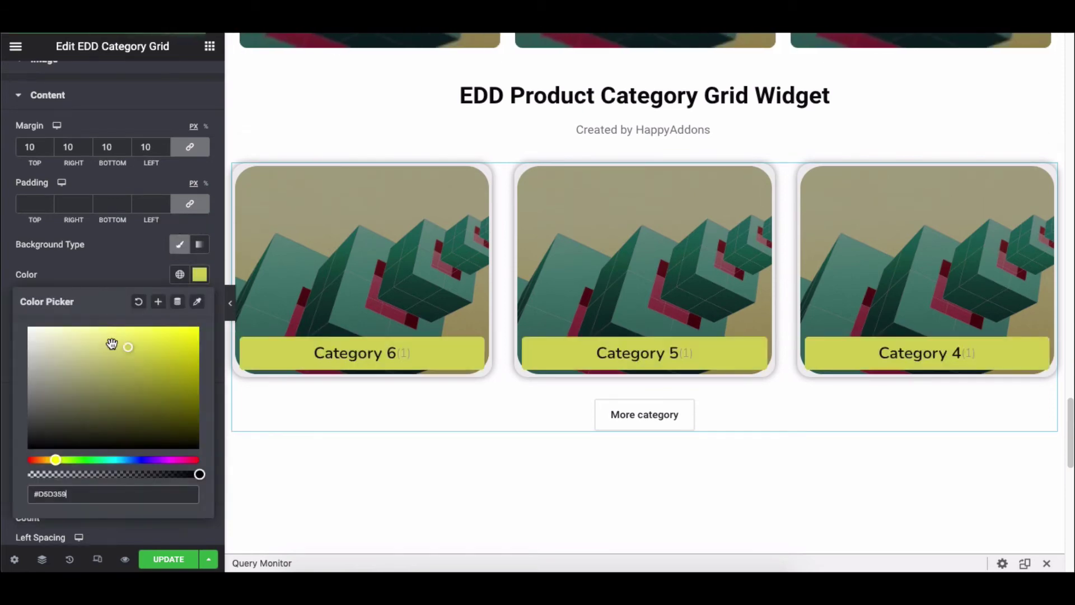
pyautogui.click(200, 243)
pyautogui.click(198, 348)
pyautogui.click(108, 279)
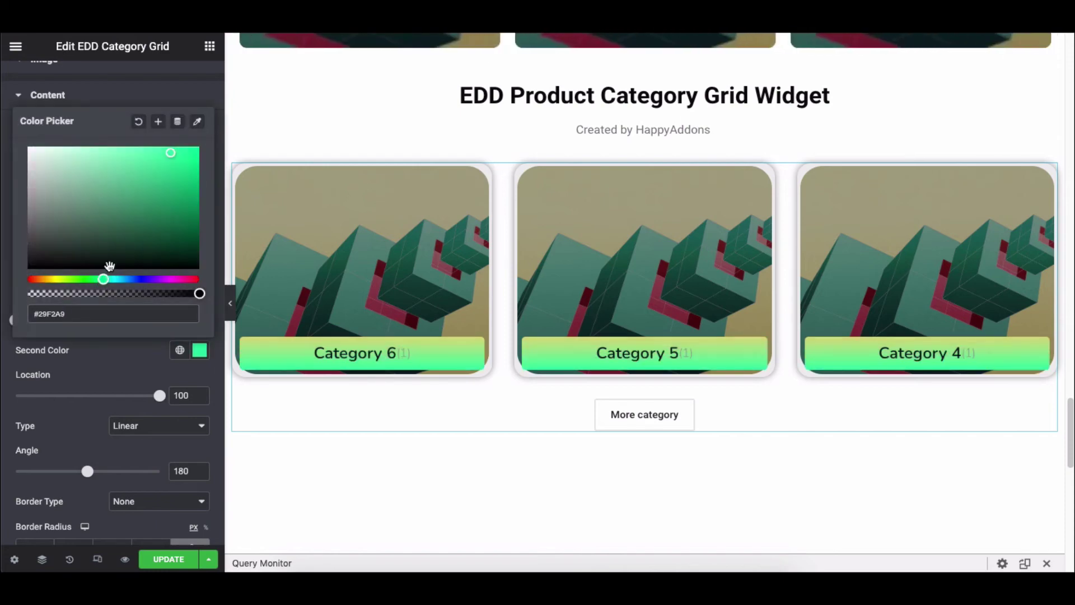
pyautogui.click(127, 163)
pyautogui.click(195, 275)
pyautogui.click(100, 456)
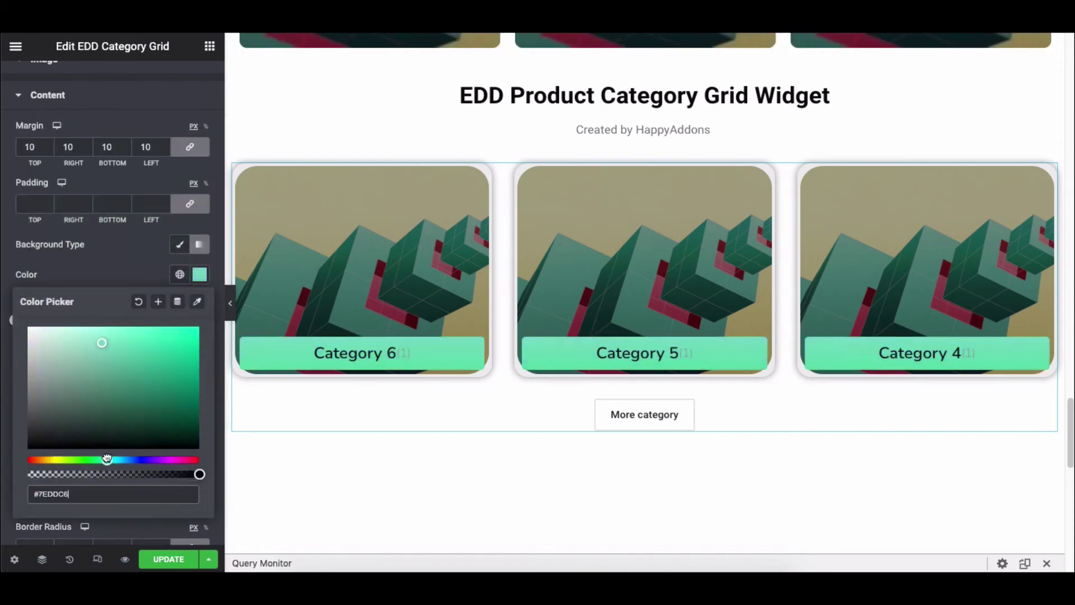
pyautogui.click(327, 353)
# - Toggle the Background Type off again and set the content Border Radius to 5
pyautogui.click(179, 244)
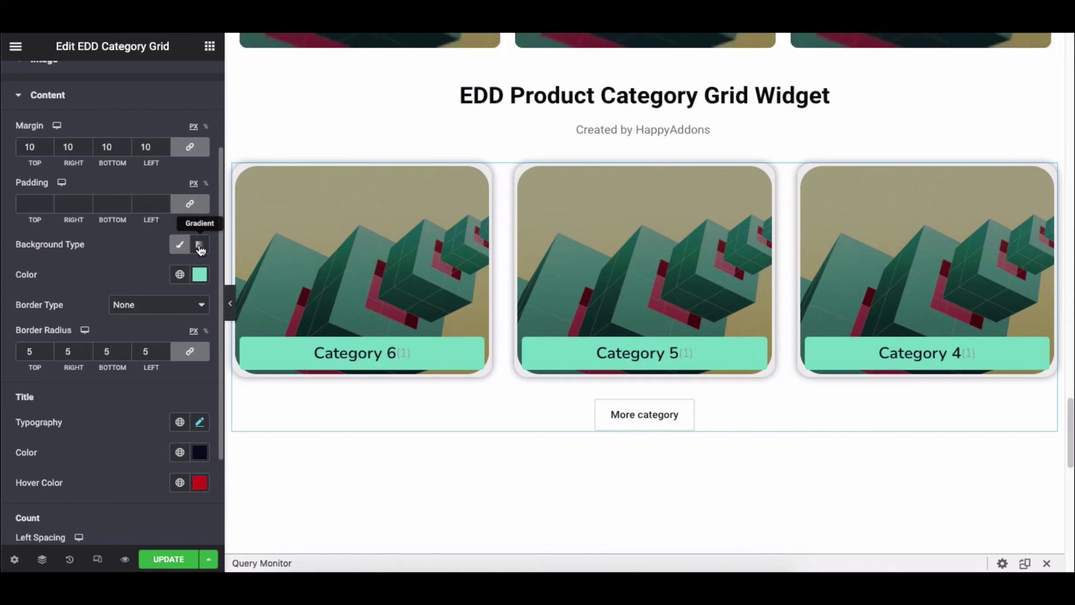
pyautogui.click(200, 243)
pyautogui.click(200, 275)
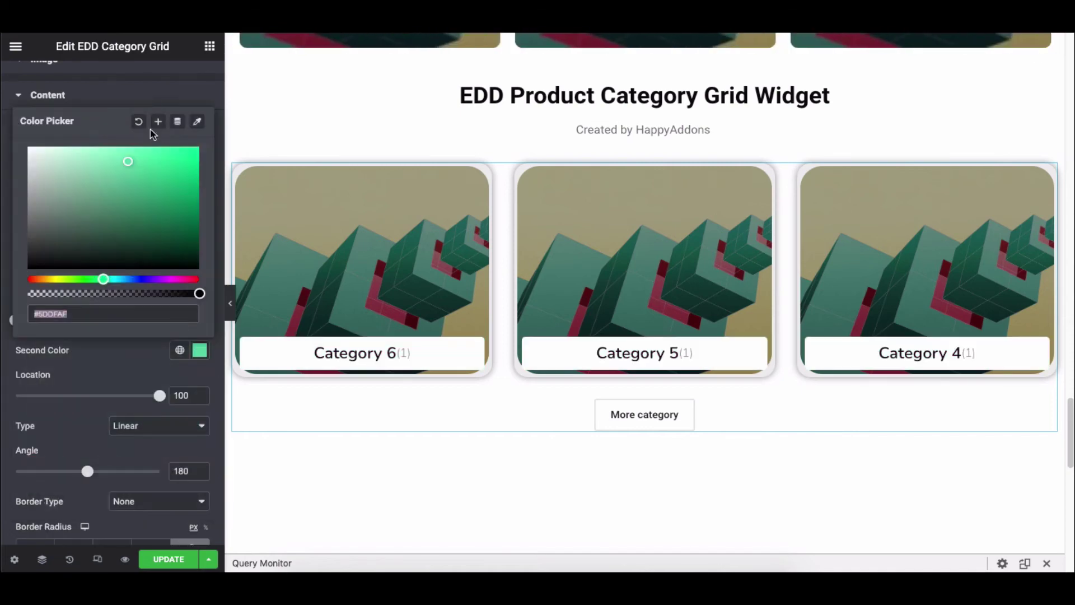
pyautogui.click(180, 244)
pyautogui.click(180, 244)
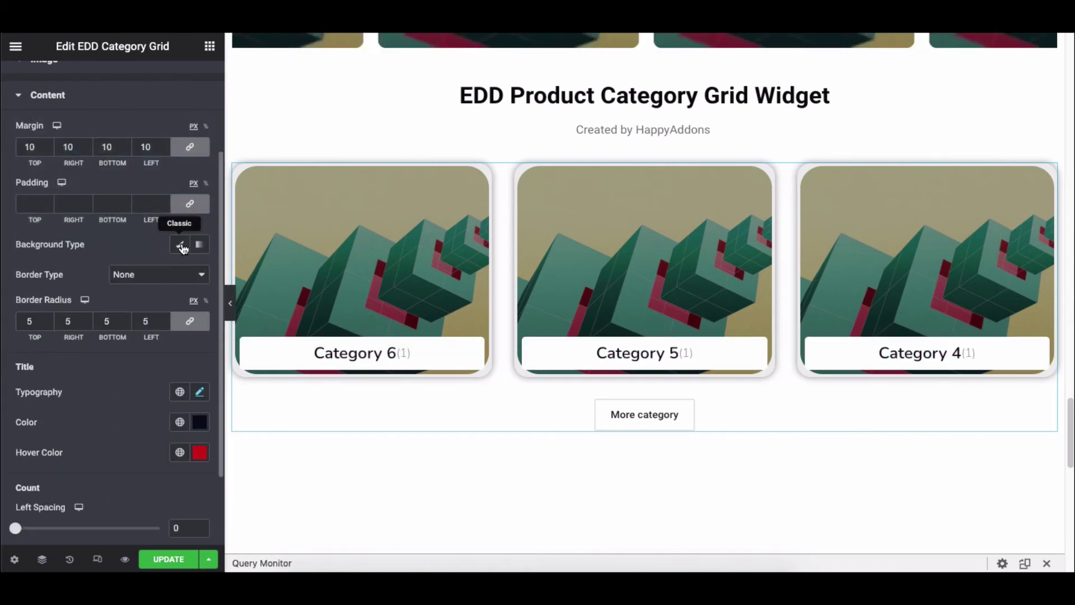
pyautogui.click(147, 271)
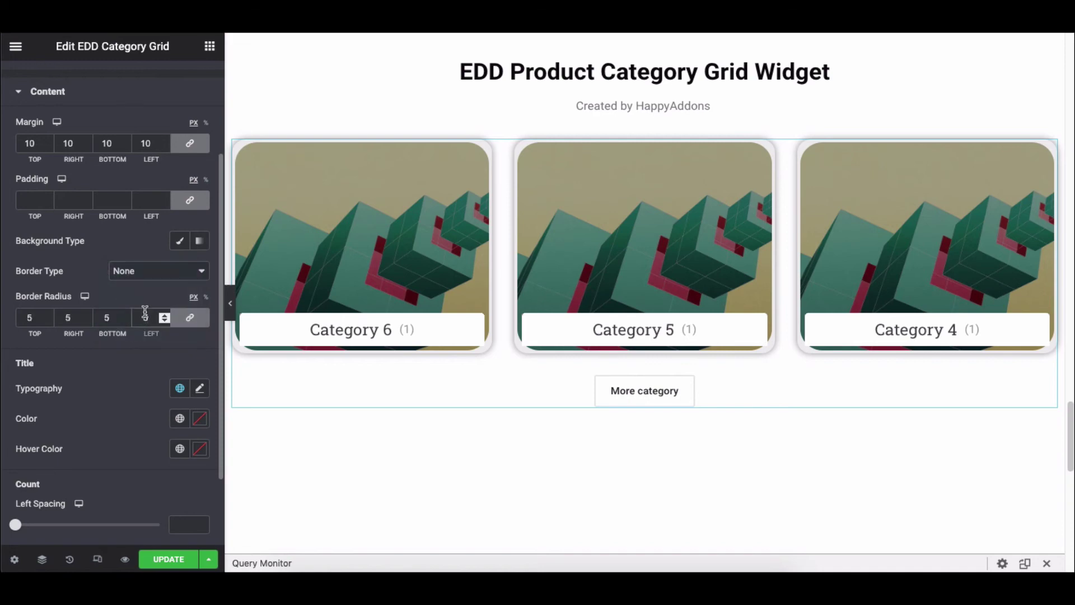
pyautogui.scroll(-2, 168, 294)
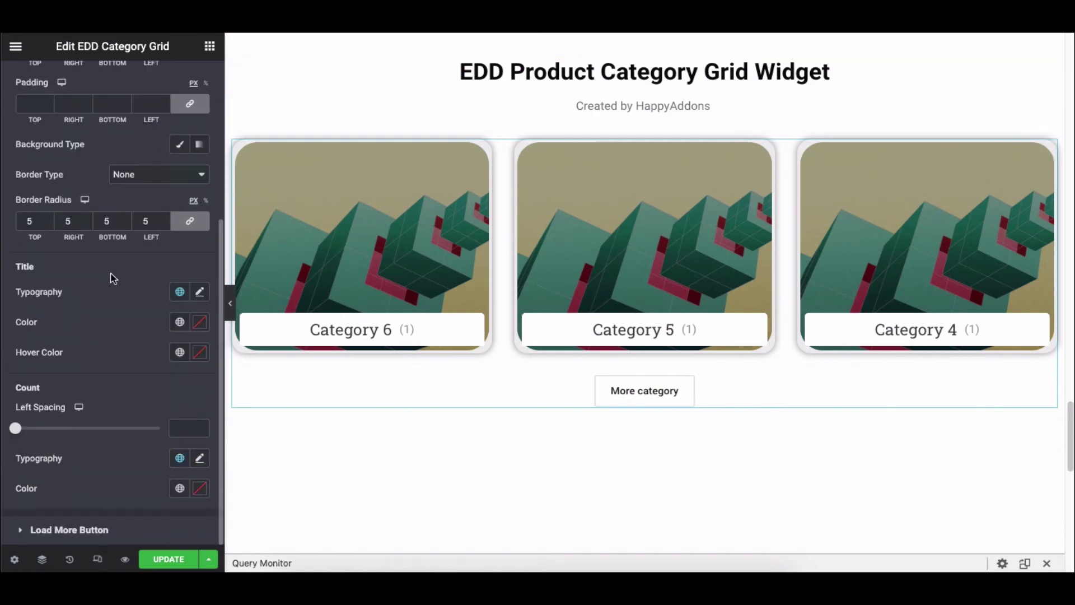
# - Set the Title typography to Nunito with a bolder weight
pyautogui.click(199, 293)
pyautogui.click(156, 361)
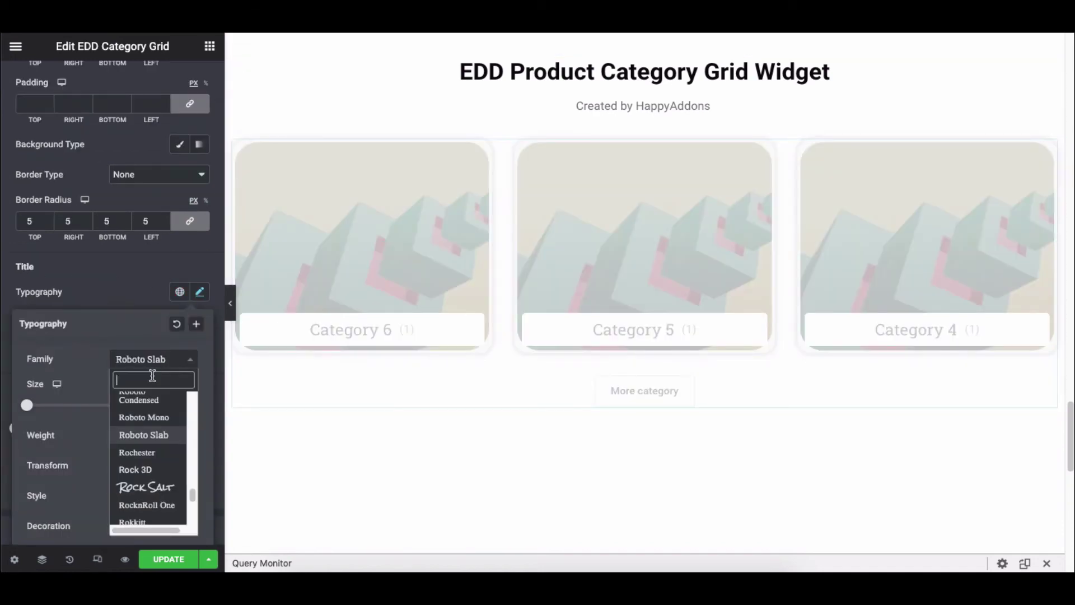
pyautogui.write('nuni')
pyautogui.click(140, 418)
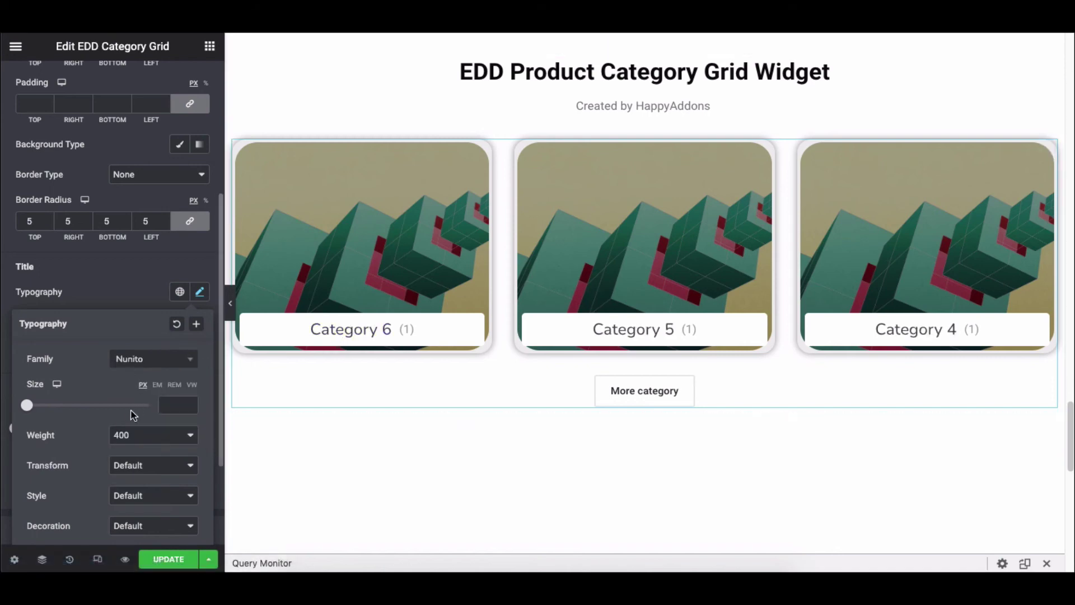
pyautogui.click(132, 435)
pyautogui.click(132, 458)
# - Give the titles a near-black Color and a red Hover Color
pyautogui.click(200, 292)
pyautogui.click(199, 322)
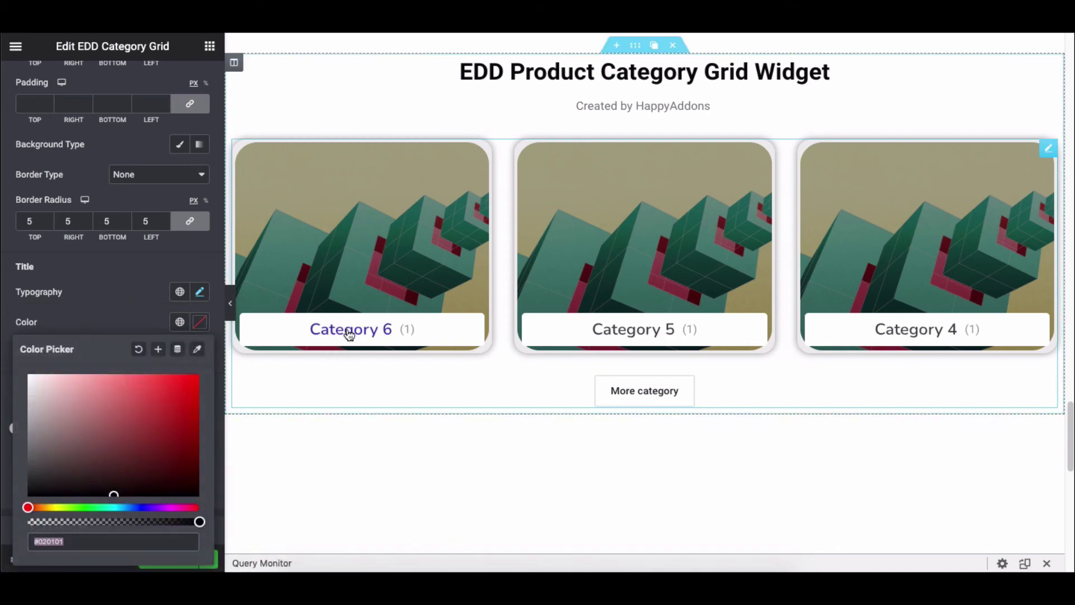
pyautogui.click(139, 507)
pyautogui.click(169, 420)
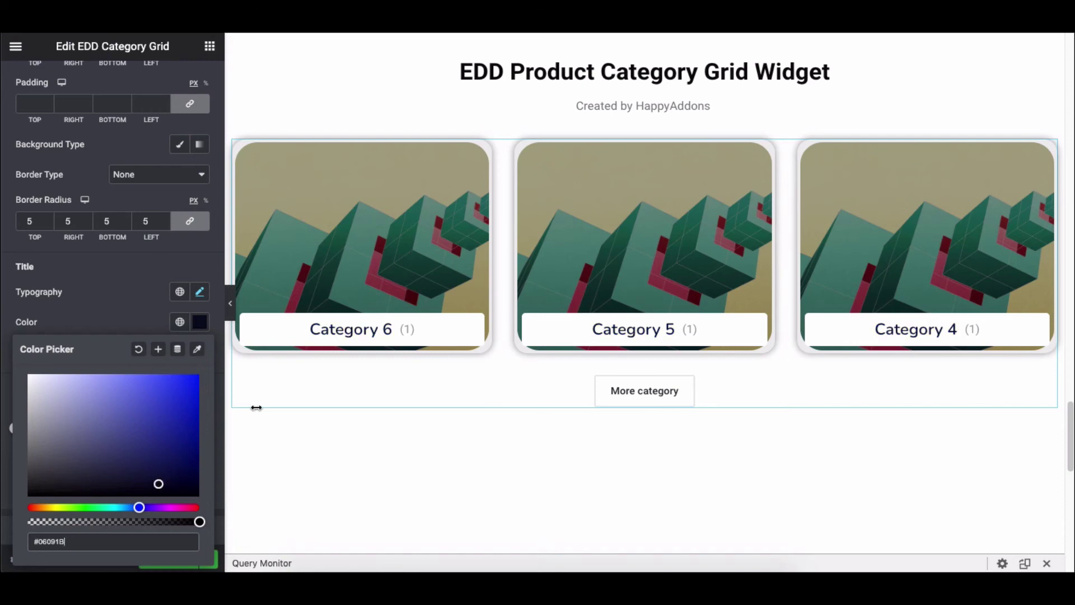
pyautogui.click(132, 335)
pyautogui.click(199, 352)
pyautogui.click(28, 282)
pyautogui.click(181, 187)
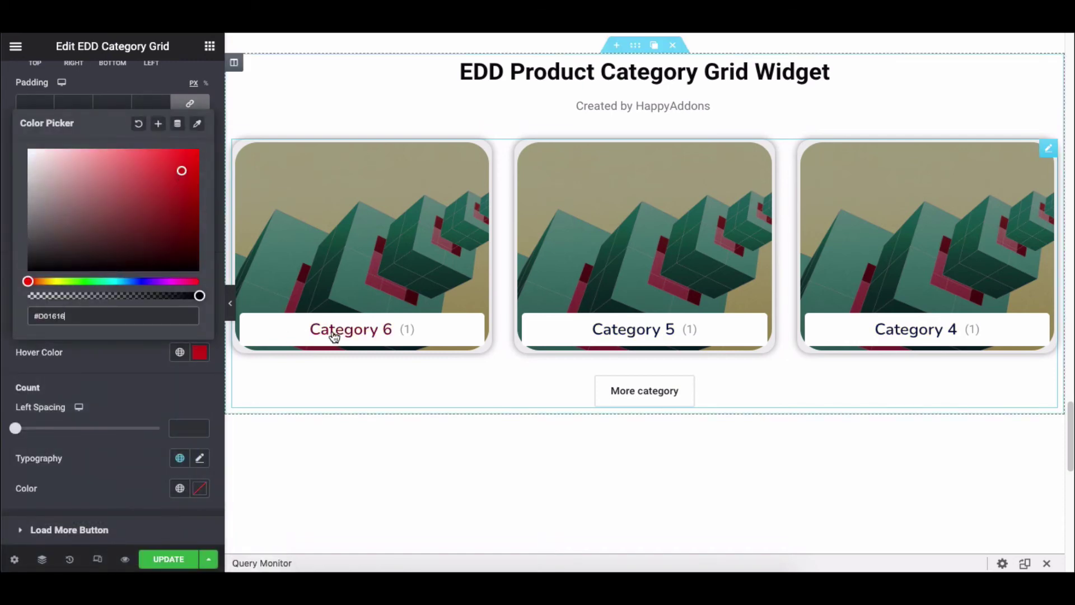
pyautogui.click(126, 353)
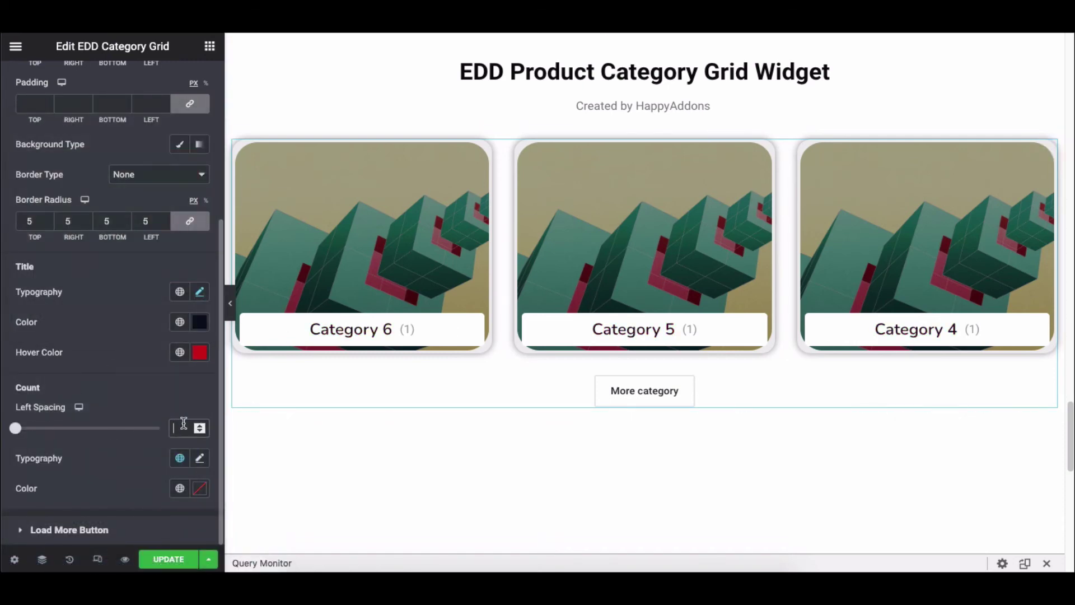
pyautogui.write('7')
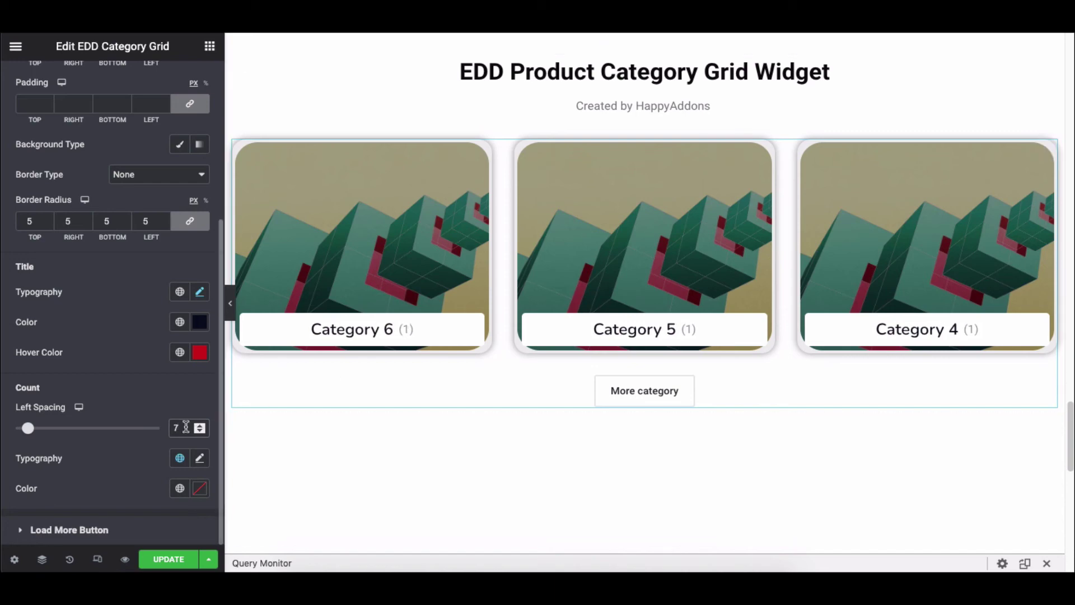
# - Reset the count's left spacing to 0 and set its typography to Nunito at weight 400
pyautogui.press('BackSpace')
pyautogui.click(199, 458)
pyautogui.scroll(-4, 178, 471)
pyautogui.click(145, 226)
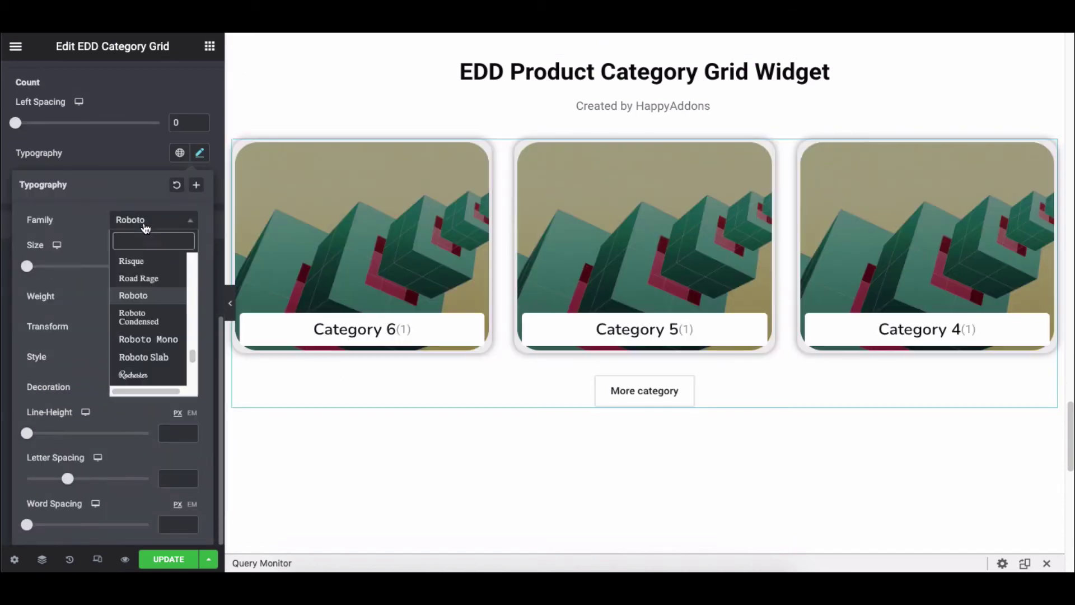
pyautogui.write('nun')
pyautogui.click(134, 257)
pyautogui.click(139, 296)
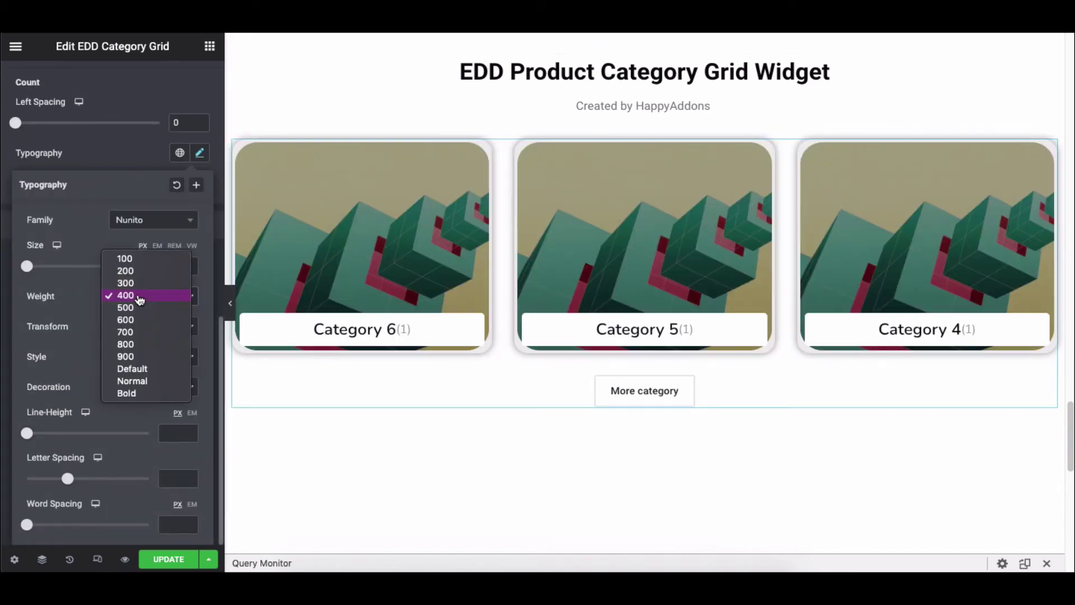
pyautogui.click(140, 162)
# - Colour the count text purple #570F9B after trying green shades
pyautogui.click(199, 185)
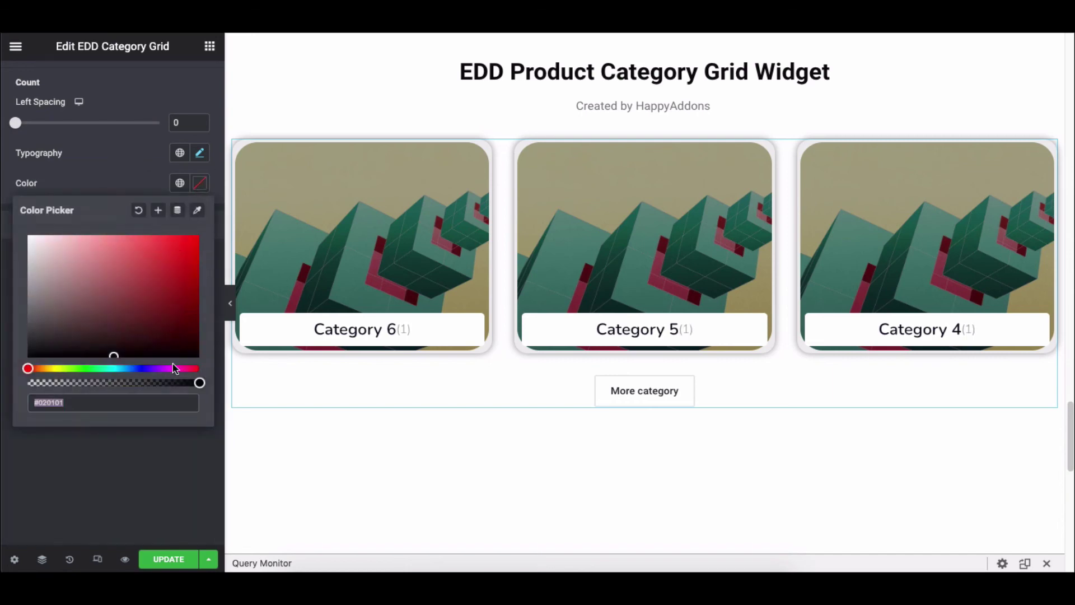
pyautogui.click(173, 367)
pyautogui.click(149, 389)
pyautogui.click(90, 417)
pyautogui.click(145, 351)
pyautogui.click(157, 418)
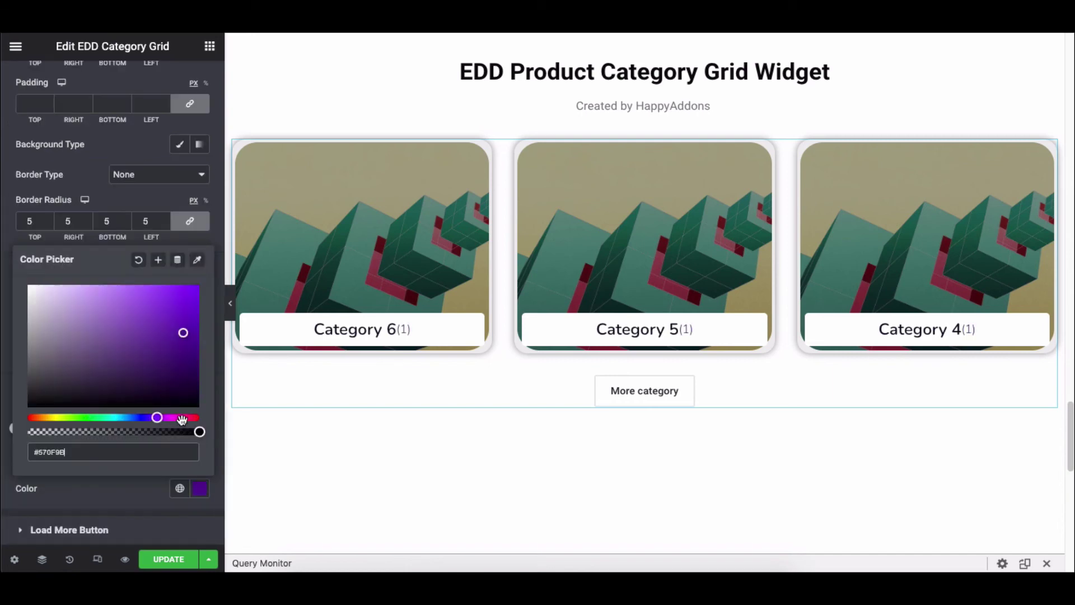
pyautogui.scroll(3, 147, 262)
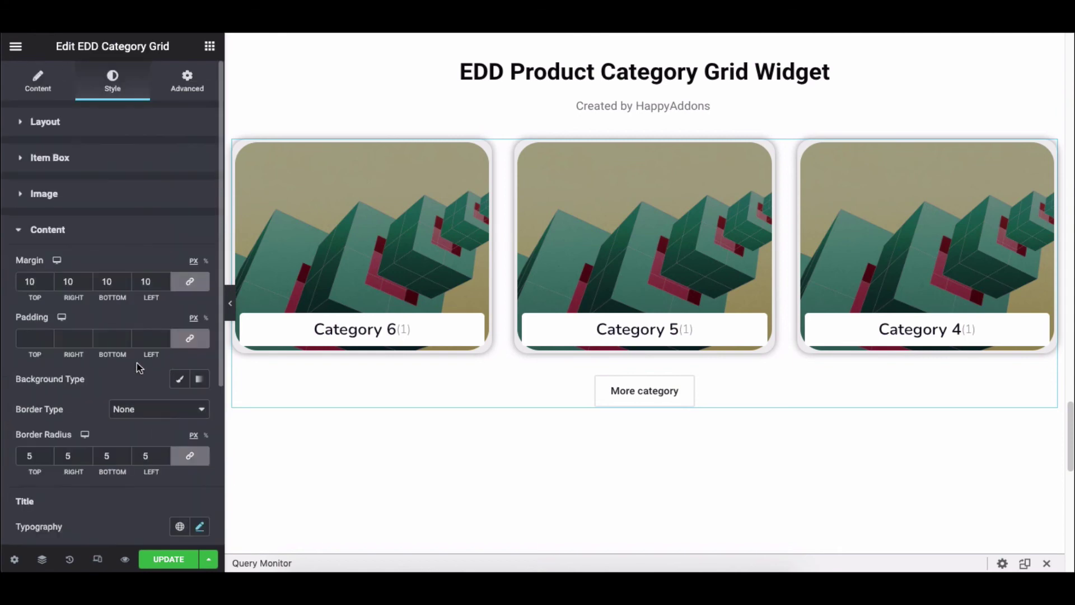
# - Keep the More category button centred and clear its margin and padding trials
pyautogui.click(142, 241)
pyautogui.click(139, 268)
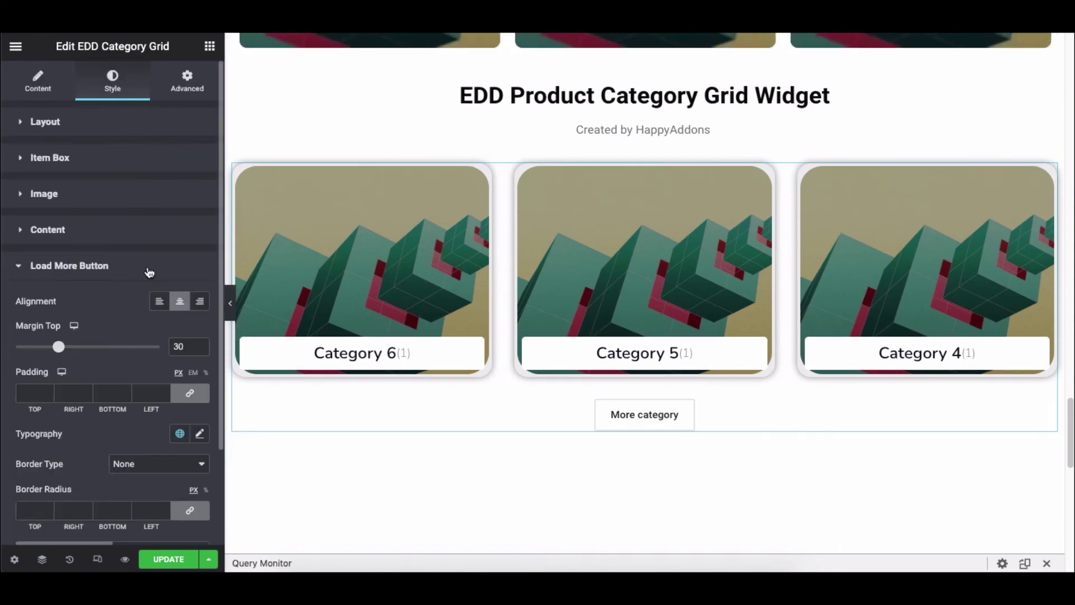
pyautogui.click(159, 183)
pyautogui.click(179, 184)
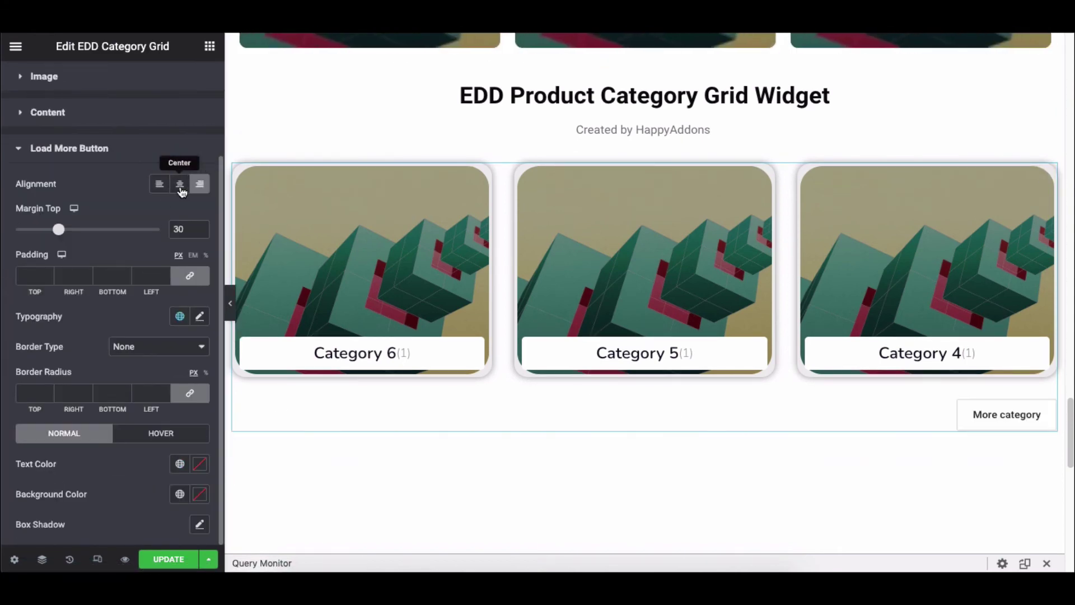
pyautogui.click(179, 184)
pyautogui.write('40')
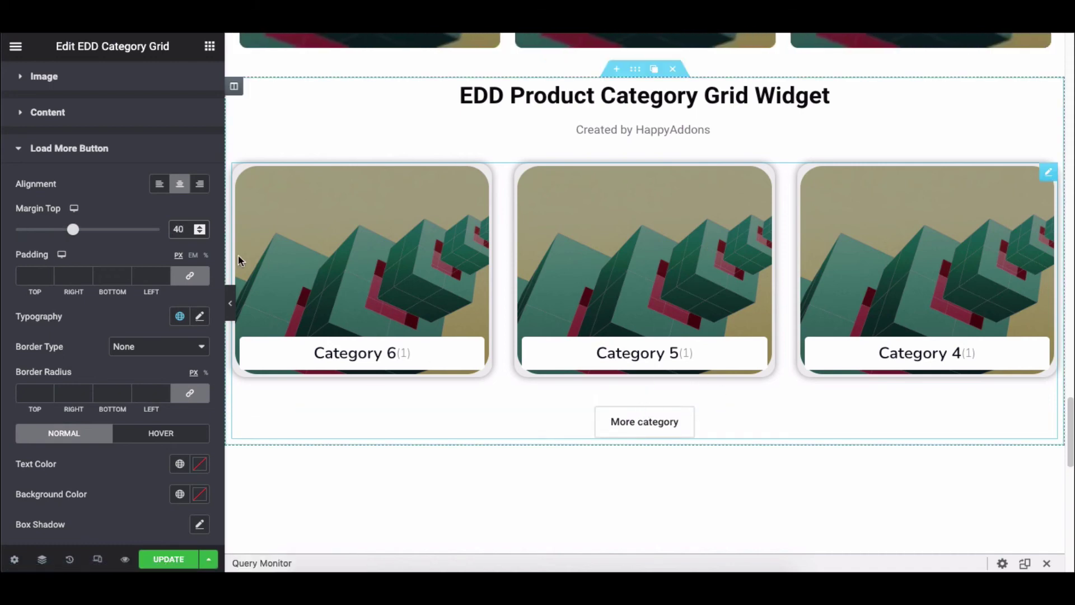
pyautogui.press('BackSpace')
pyautogui.press('BackSpace')
pyautogui.click(145, 275)
pyautogui.write('10')
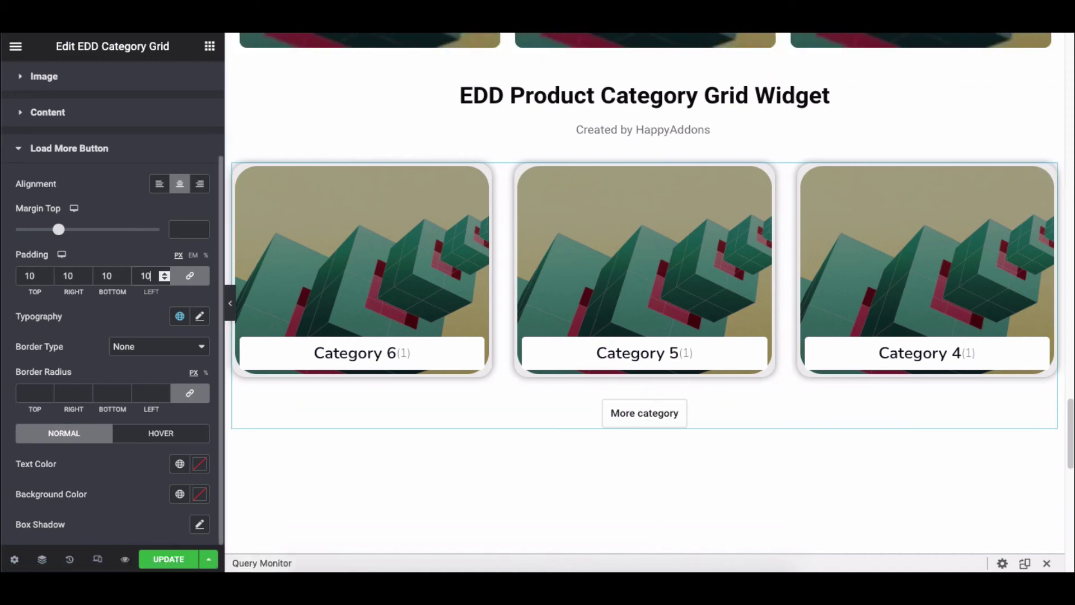
pyautogui.press('BackSpace')
pyautogui.press('BackSpace')
# - Give the More category button a different font family
pyautogui.click(199, 316)
pyautogui.click(157, 379)
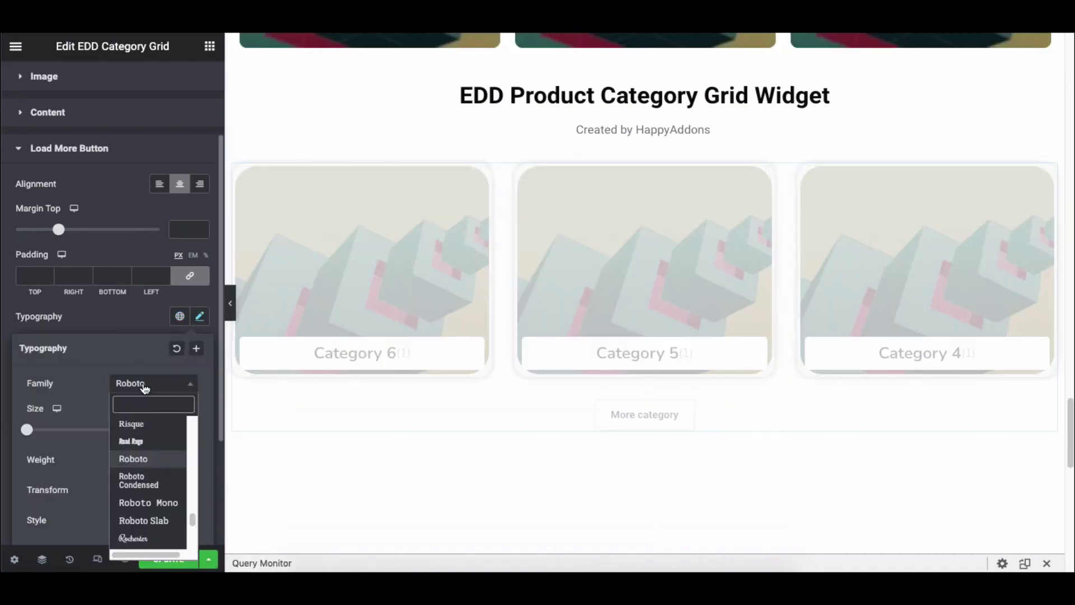
pyautogui.click(134, 423)
pyautogui.click(600, 409)
# - Give the button a solid black border of width 1, clearing the corner-radius trial
pyautogui.click(159, 346)
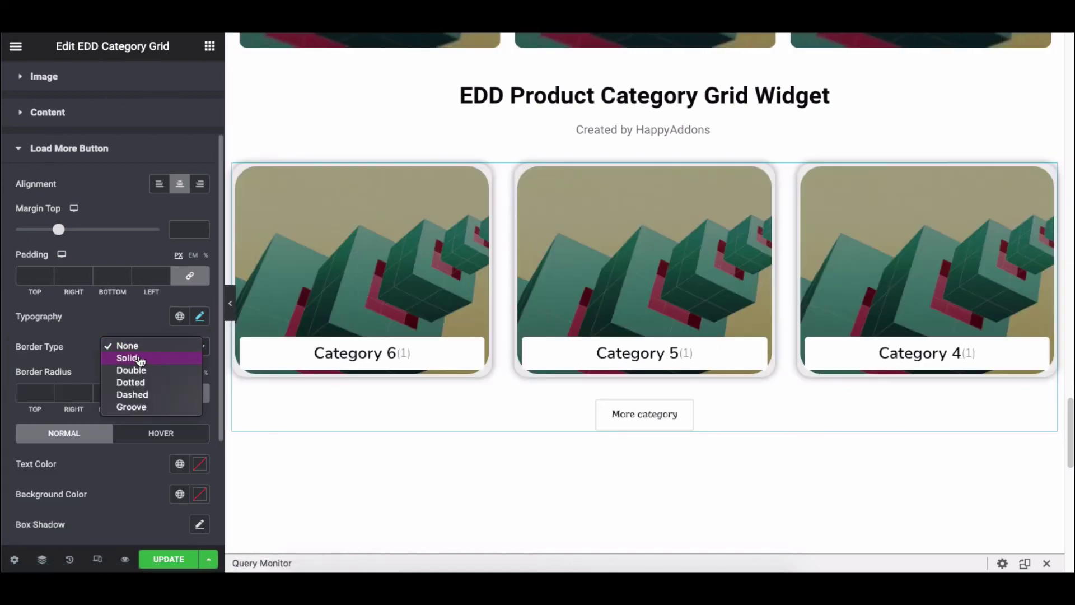
pyautogui.click(127, 358)
pyautogui.scroll(-1, 143, 345)
pyautogui.click(165, 365)
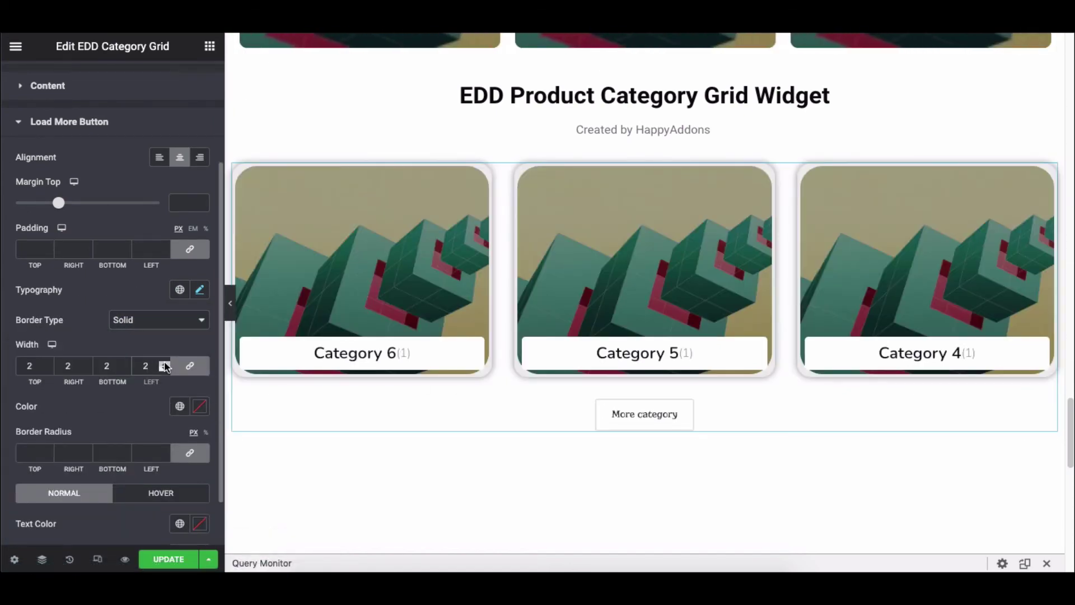
pyautogui.click(164, 366)
pyautogui.scroll(-1, 159, 343)
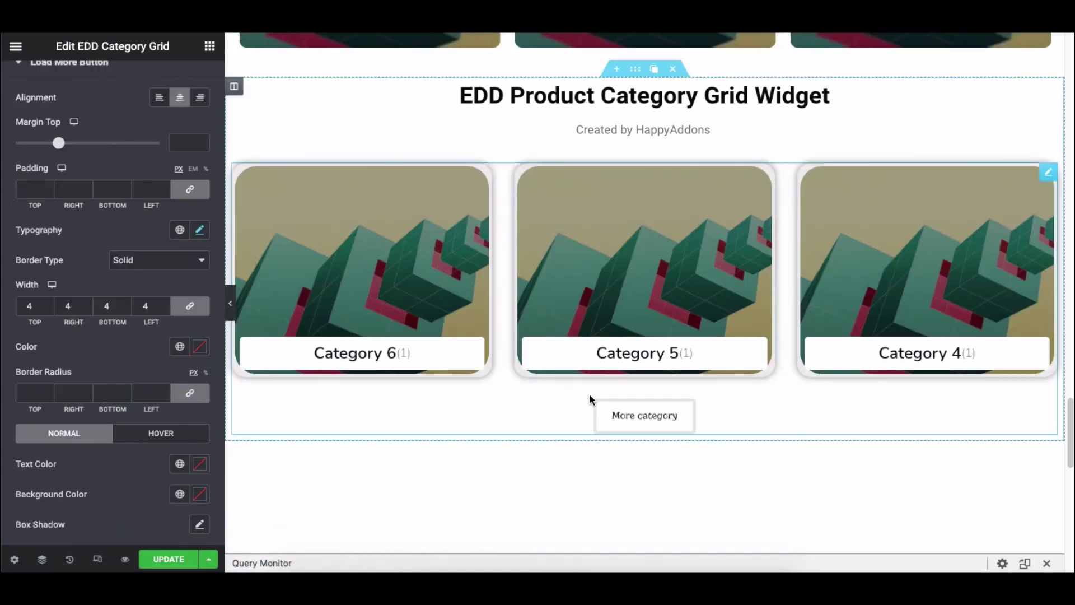
pyautogui.click(202, 347)
pyautogui.click(143, 256)
pyautogui.doubleClick(145, 307)
pyautogui.write('1')
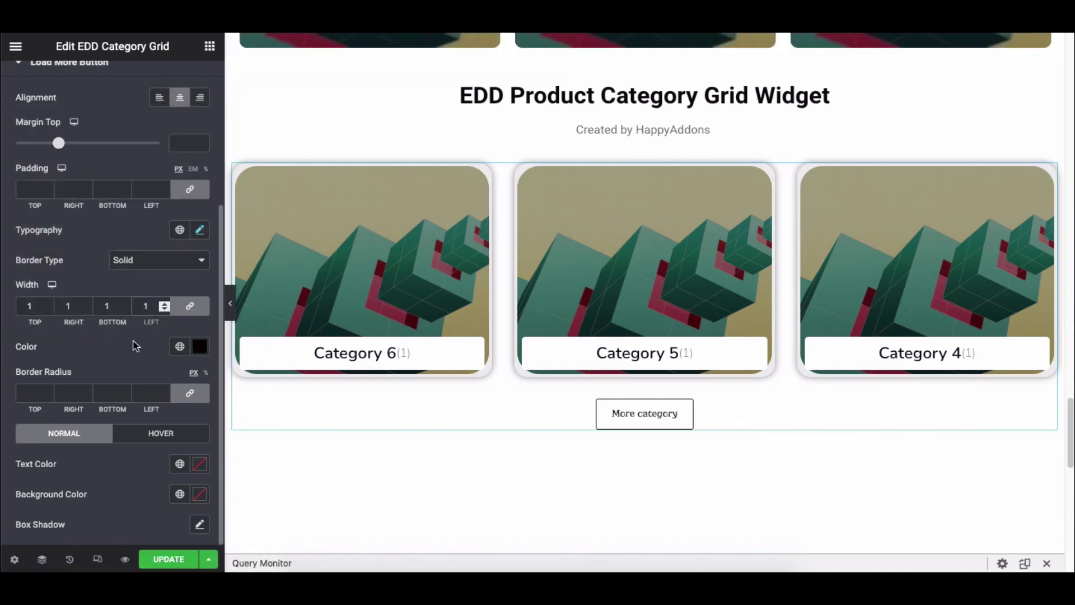
pyautogui.click(148, 392)
pyautogui.write('10')
# - Try green text and red/green background colours on the button's Normal state, then clear both
pyautogui.click(199, 464)
pyautogui.click(73, 392)
pyautogui.click(141, 319)
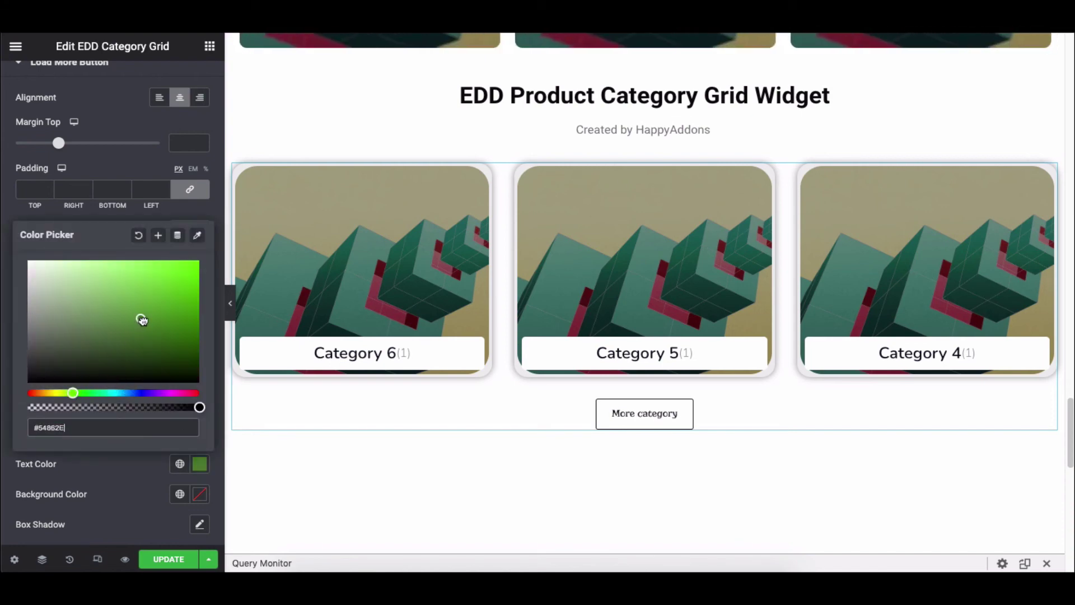
pyautogui.click(177, 234)
pyautogui.click(201, 496)
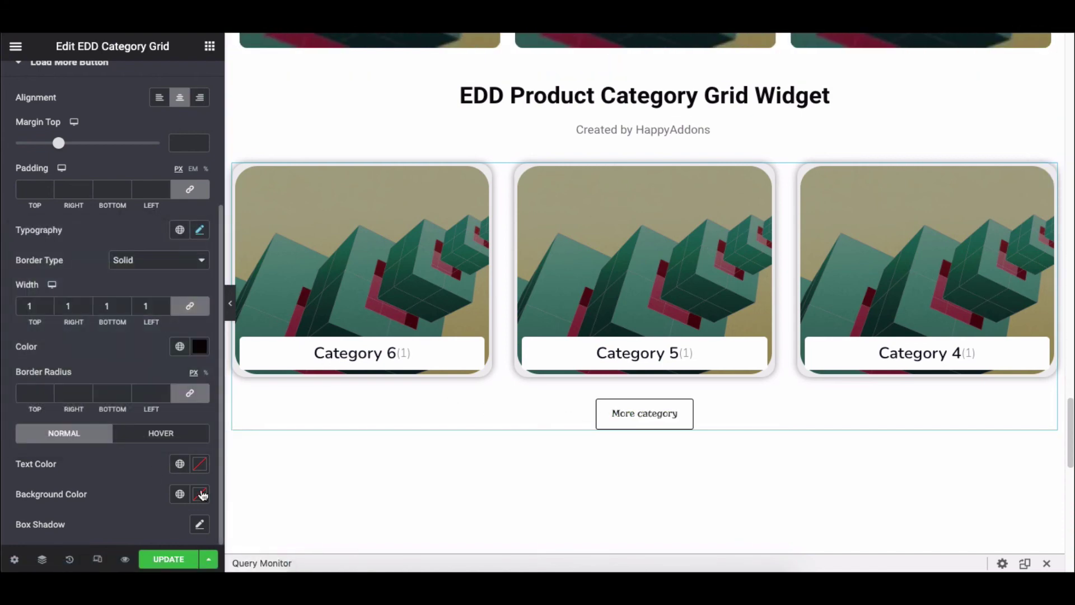
pyautogui.click(94, 314)
pyautogui.click(73, 398)
pyautogui.click(177, 305)
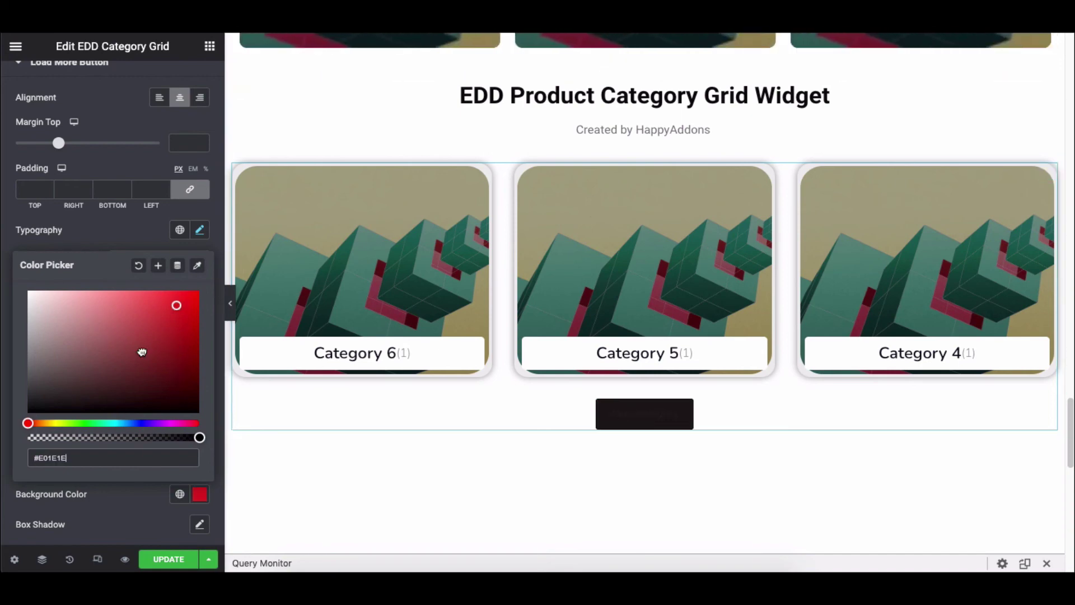
pyautogui.click(89, 423)
pyautogui.click(143, 304)
pyautogui.click(138, 265)
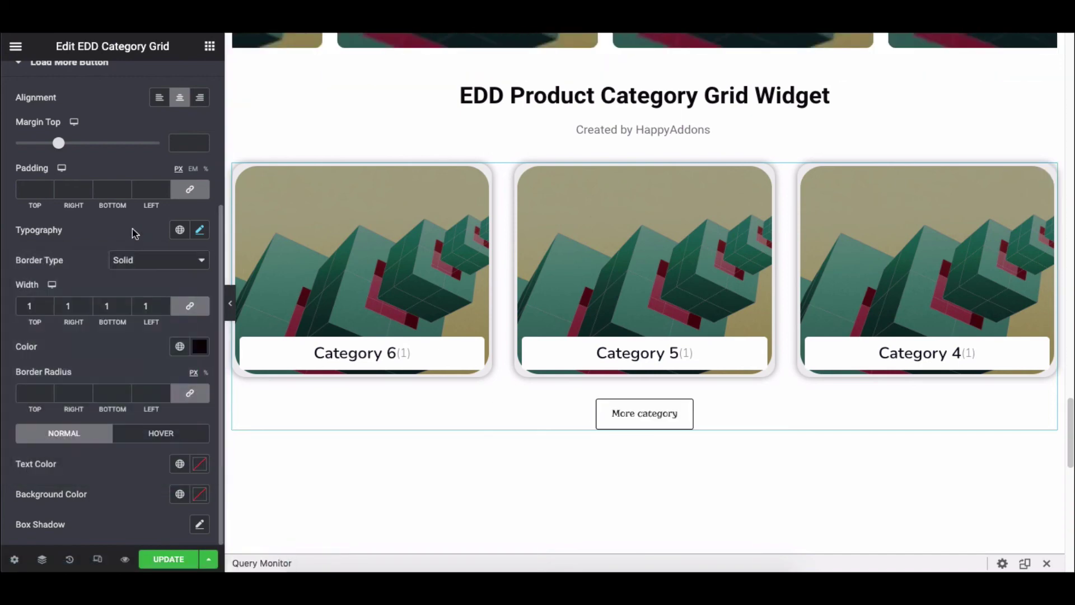
# - On Hover, clear the background colour trial and set the border colour to dark red #6D1717
pyautogui.click(153, 429)
pyautogui.scroll(-1, 155, 434)
pyautogui.click(199, 434)
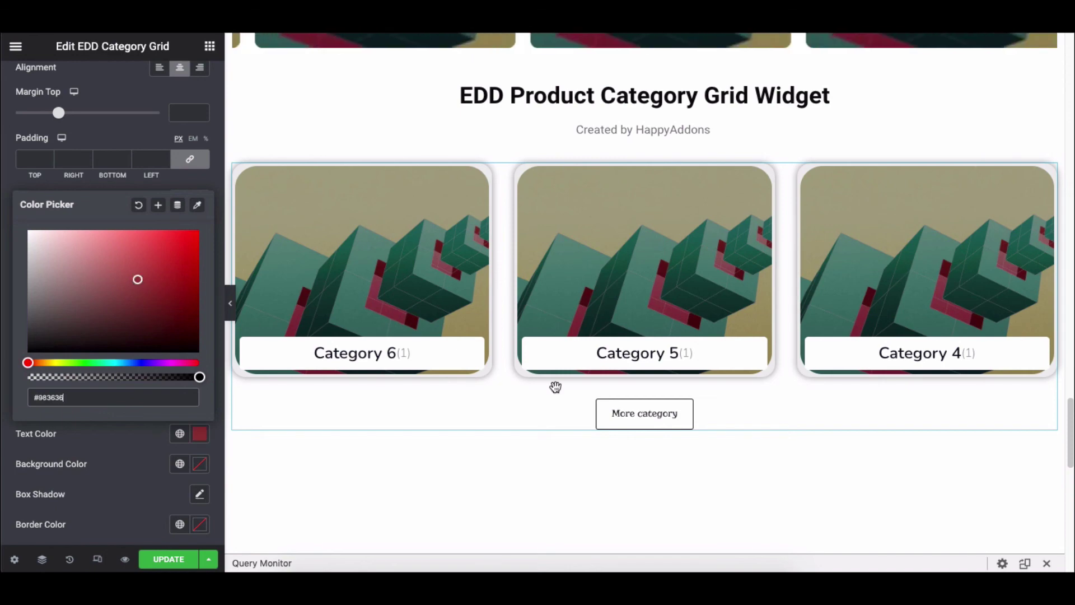
pyautogui.click(199, 433)
pyautogui.click(199, 463)
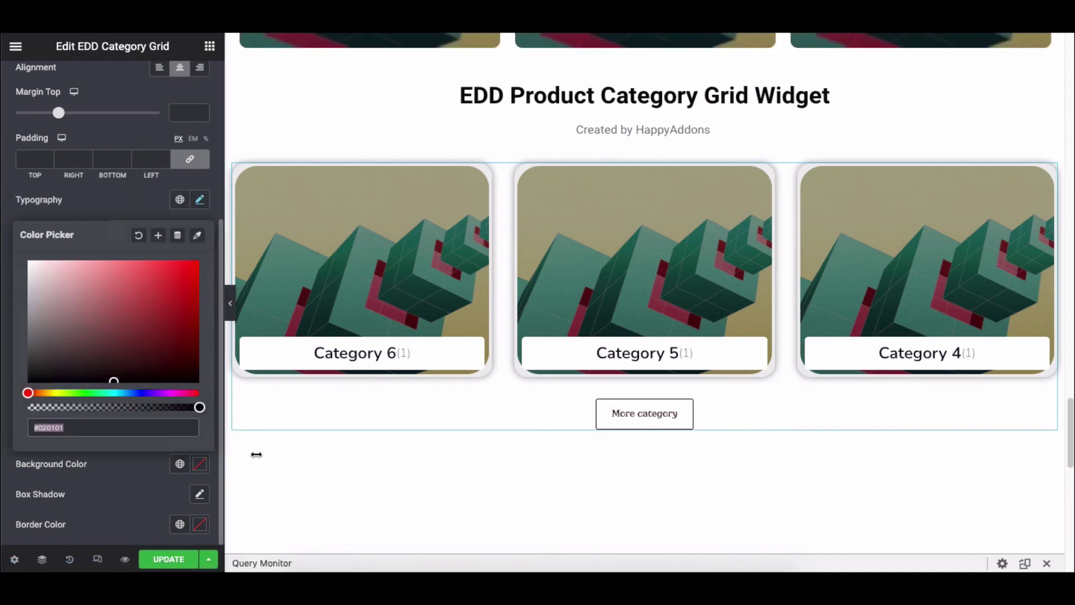
pyautogui.click(166, 306)
pyautogui.click(137, 235)
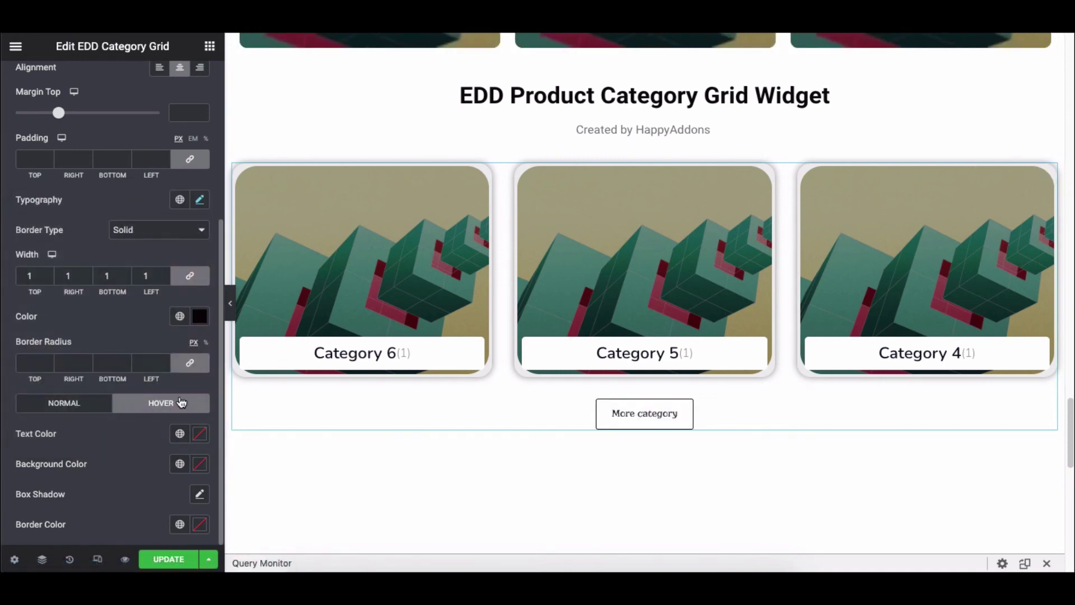
pyautogui.click(200, 494)
pyautogui.scroll(-2, 186, 480)
pyautogui.click(199, 315)
pyautogui.click(200, 343)
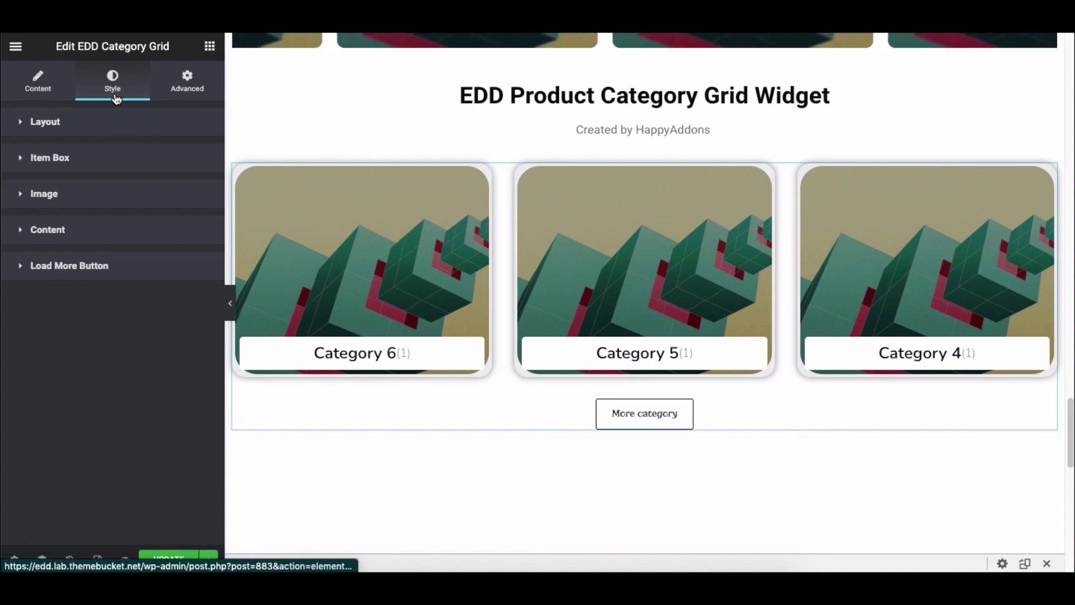
# - Review the widget's Advanced Layout defaults and update the page to save it
pyautogui.click(179, 88)
pyautogui.click(63, 122)
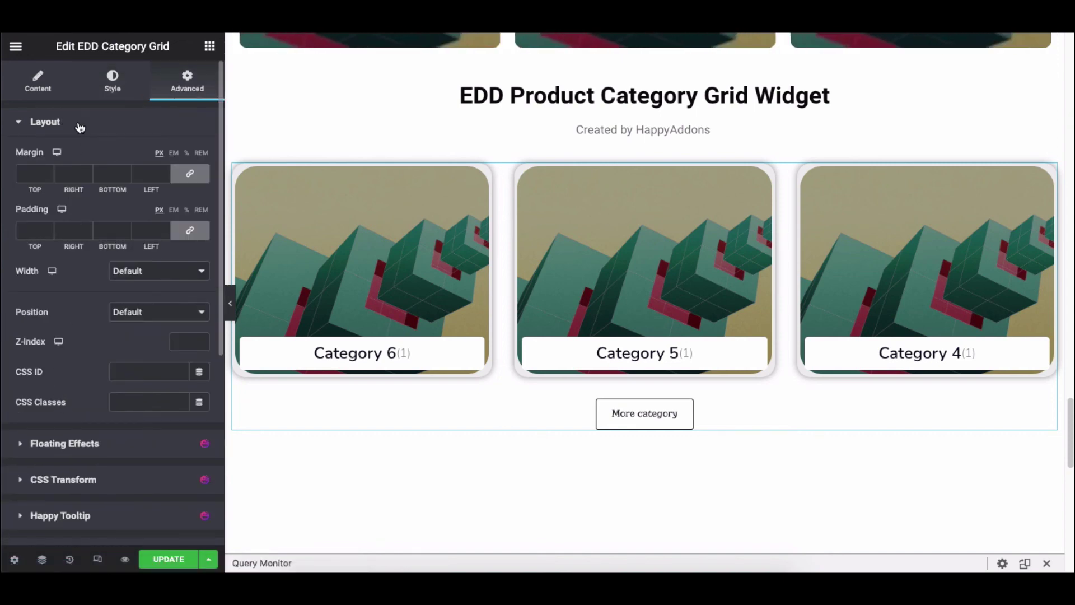
pyautogui.click(80, 127)
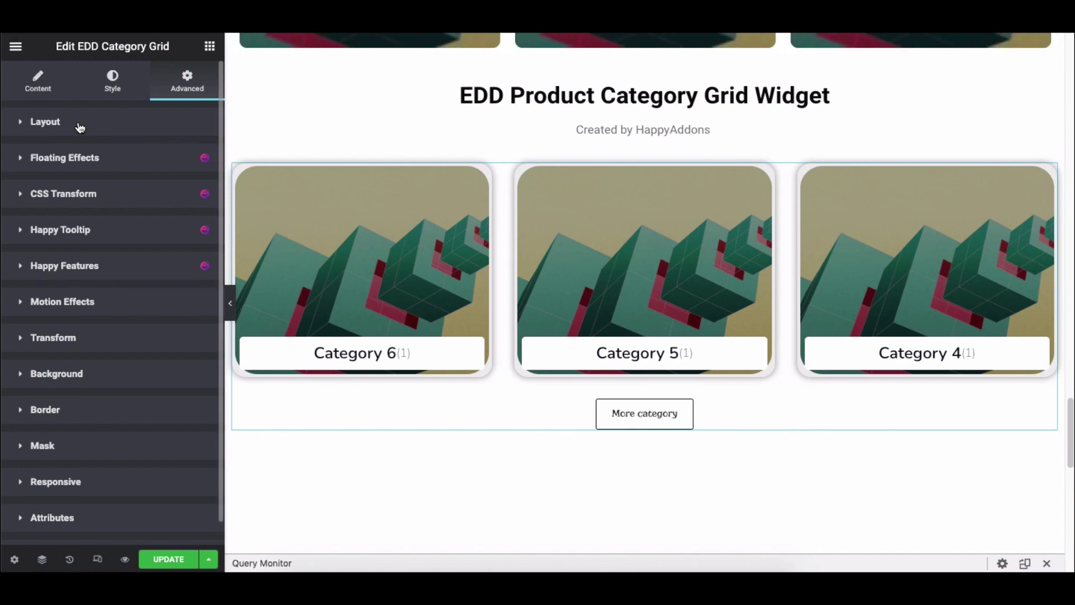
pyautogui.click(167, 557)
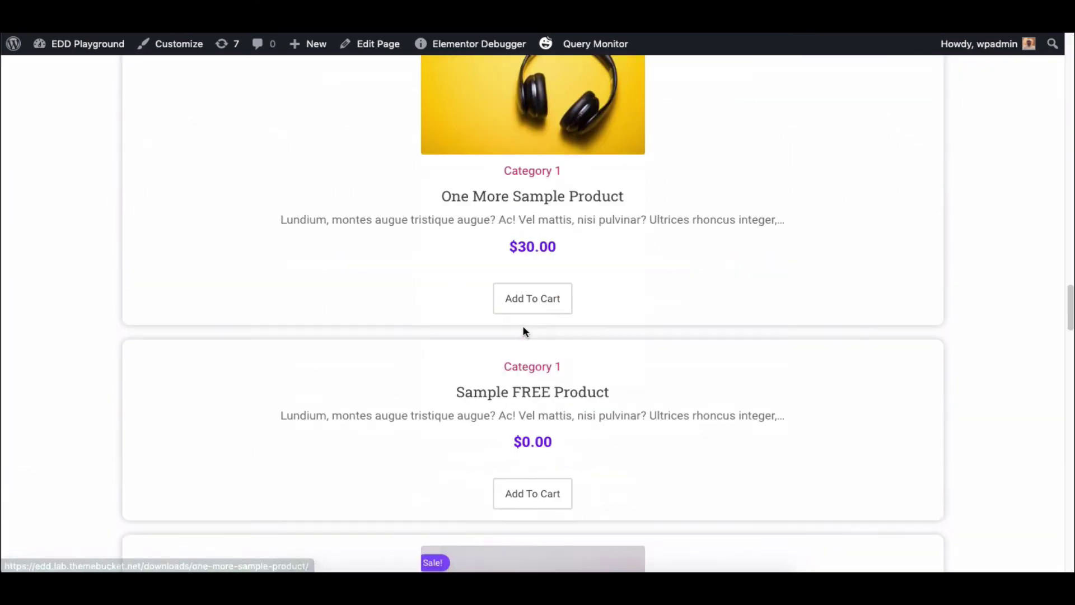
pyautogui.scroll(-5, 523, 331)
pyautogui.scroll(-3, 523, 331)
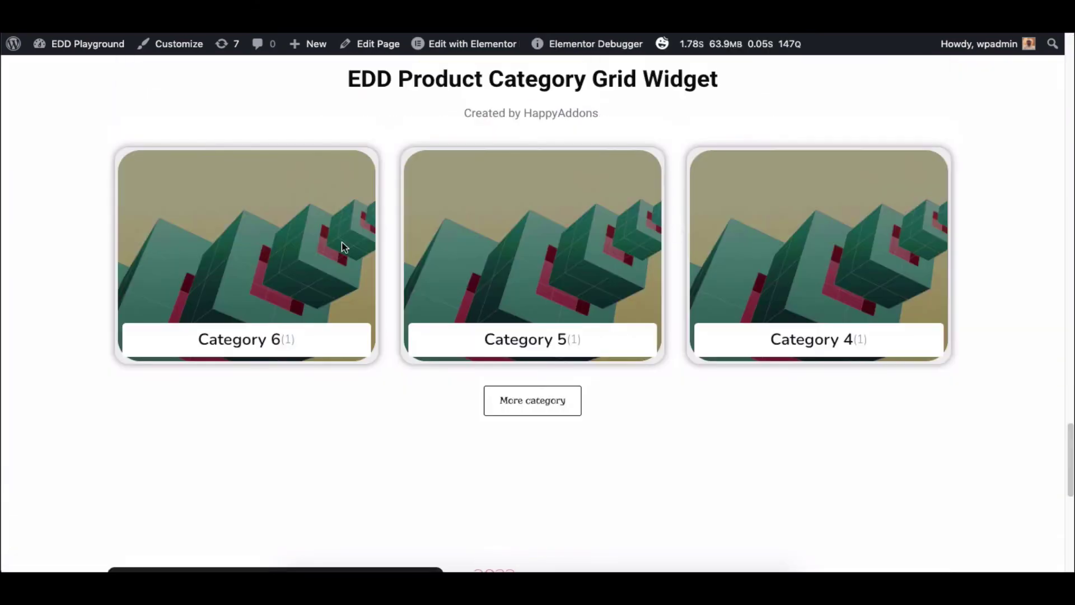
# - Open the Category 6 card from the live grid to view its Download Category archive
pyautogui.click(231, 347)
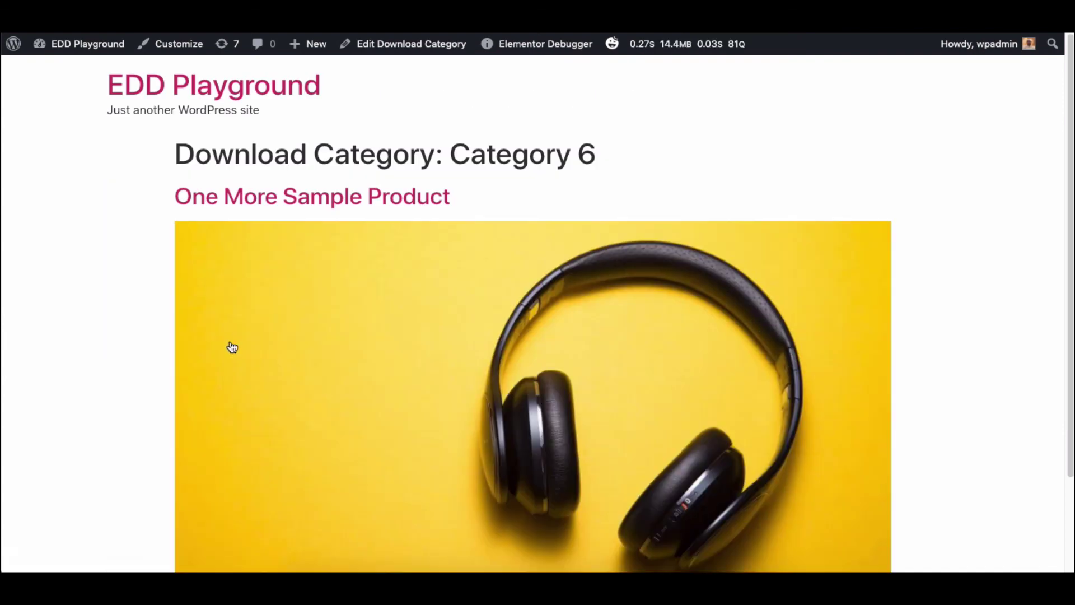